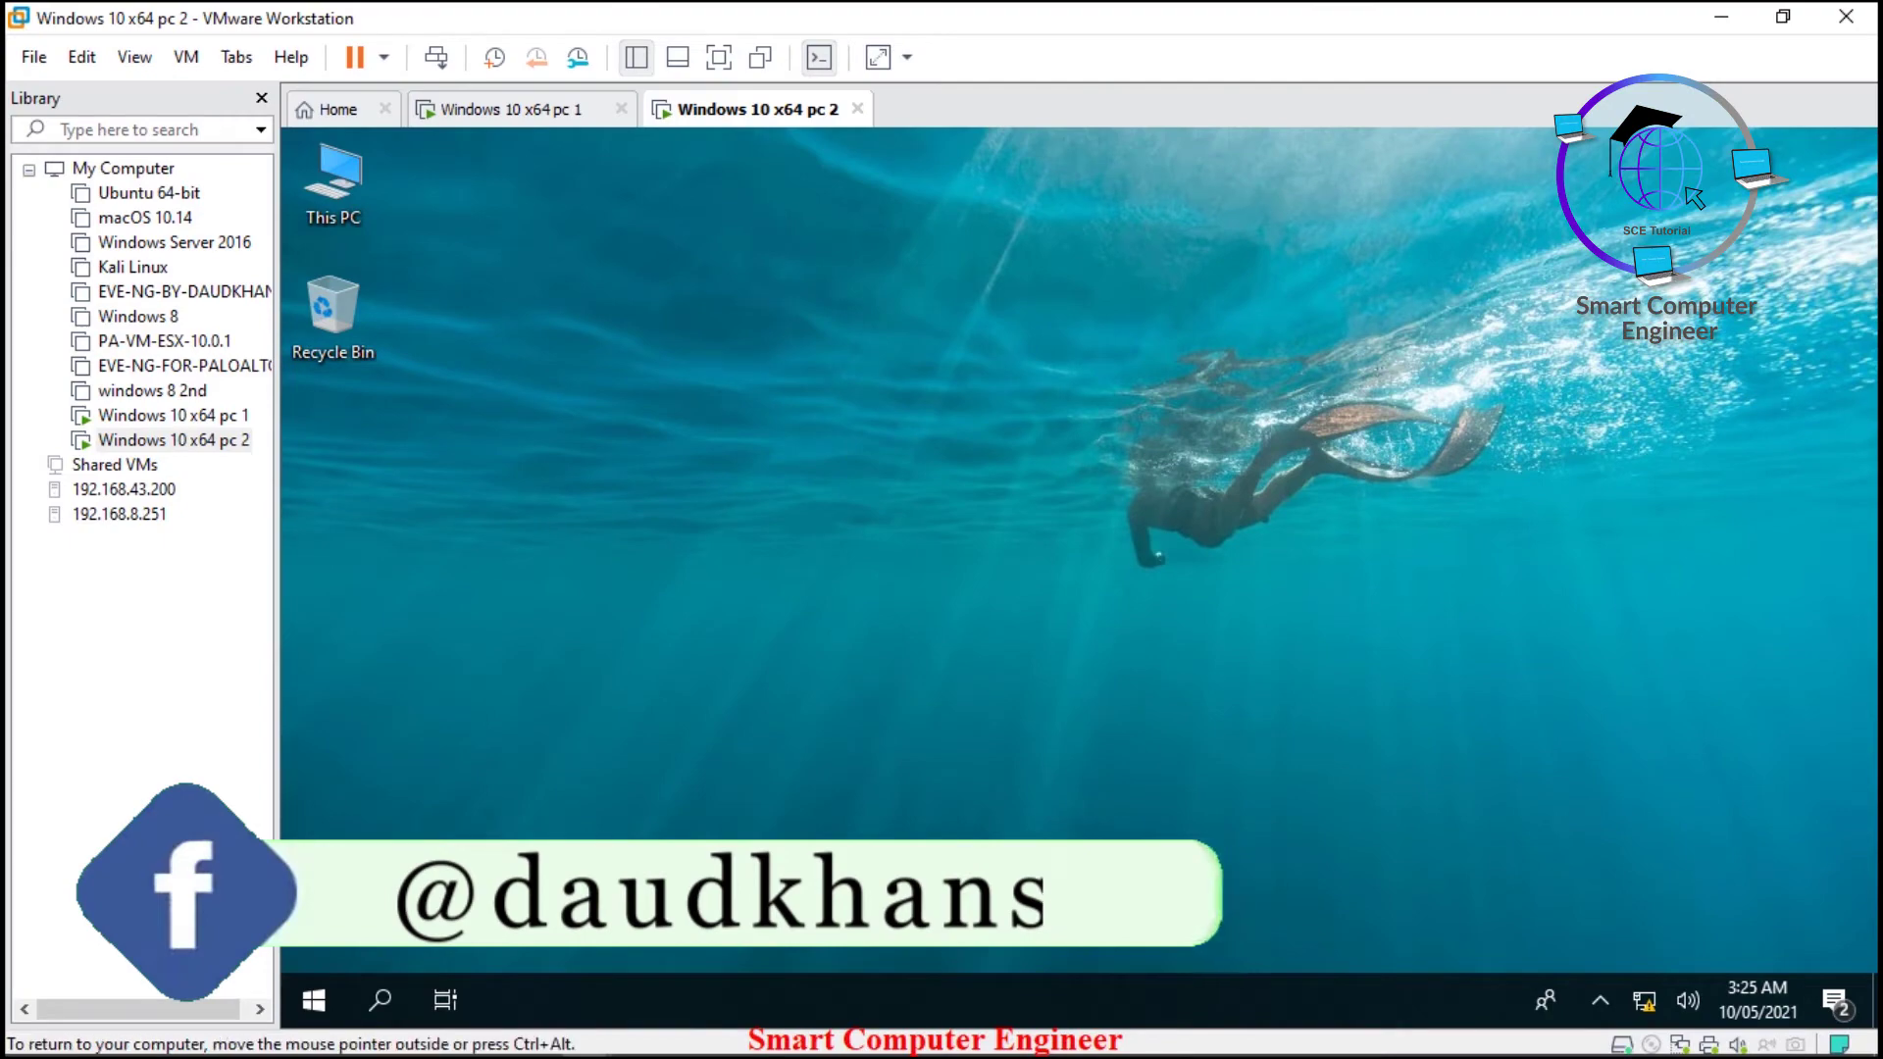
# - On pc 2, open This PC, open New Volume (E:), and select the ForSharing folder
pyautogui.click(348, 186)
pyautogui.doubleClick(348, 187)
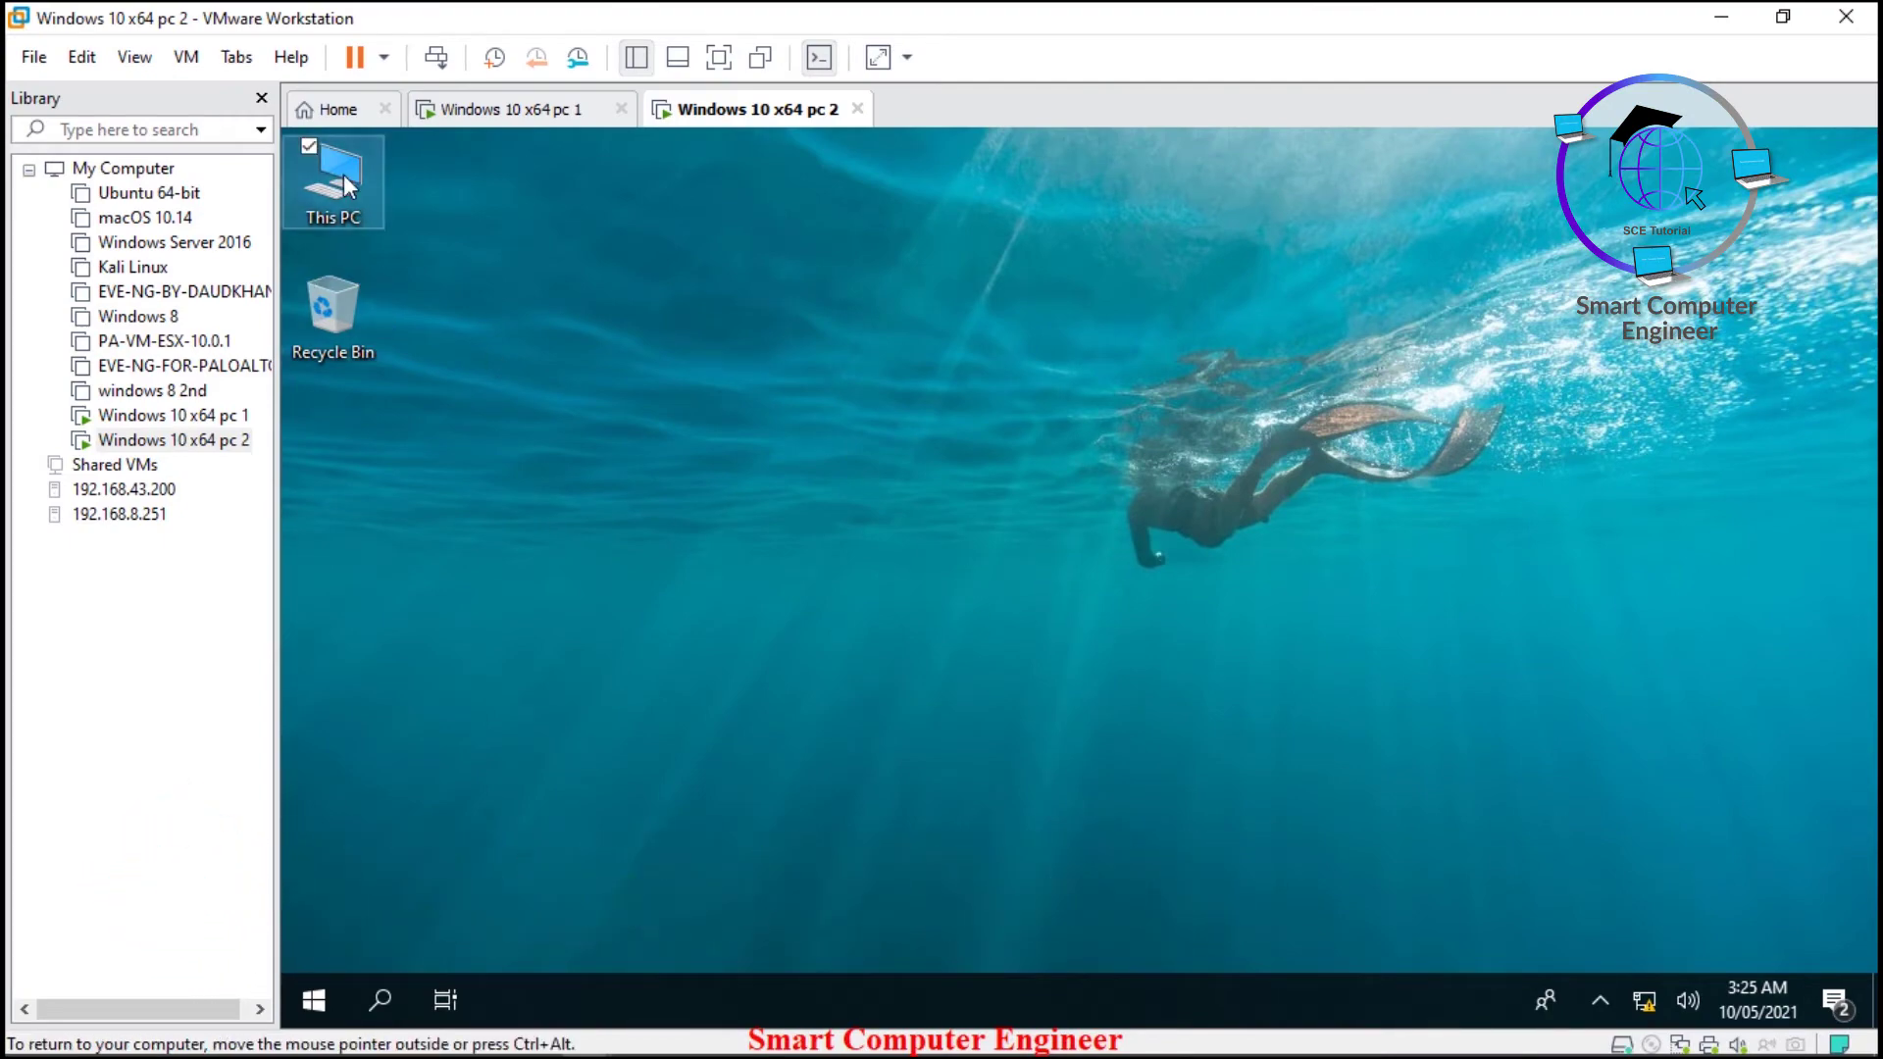
pyautogui.click(1390, 609)
pyautogui.doubleClick(1391, 609)
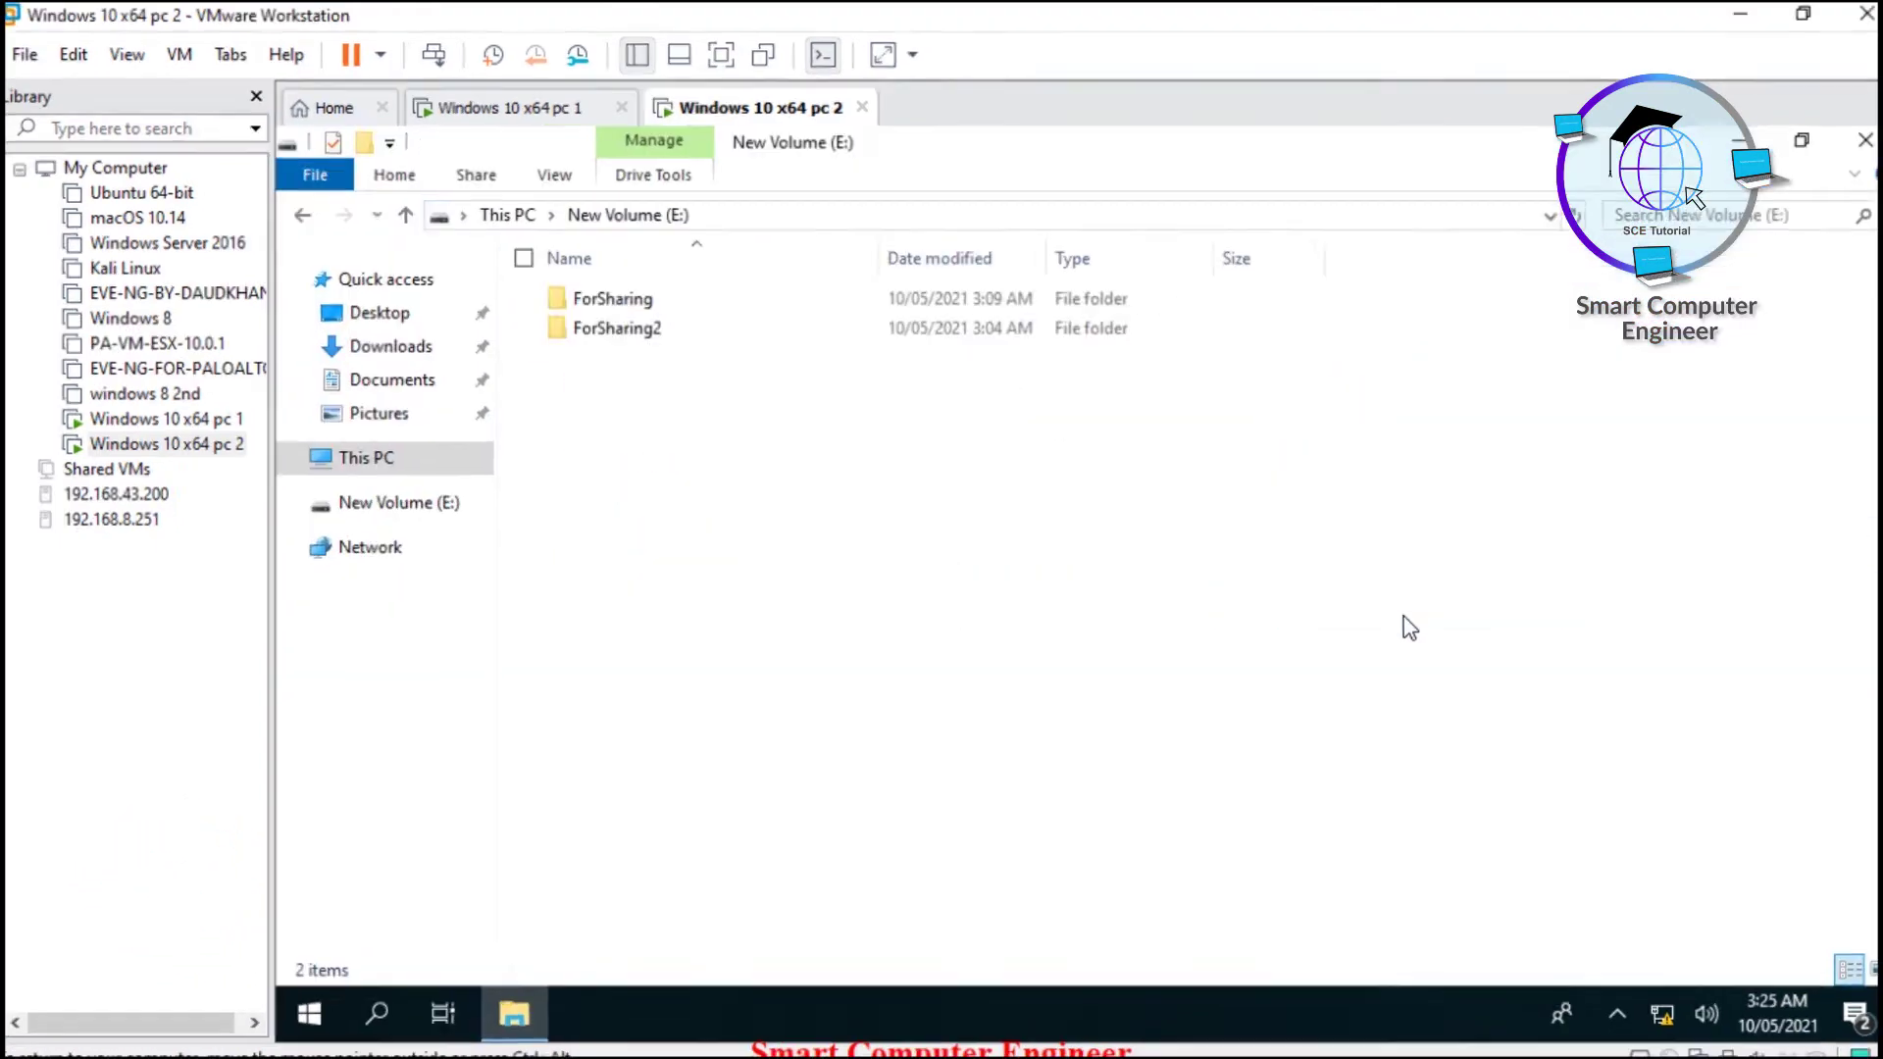
pyautogui.click(653, 379)
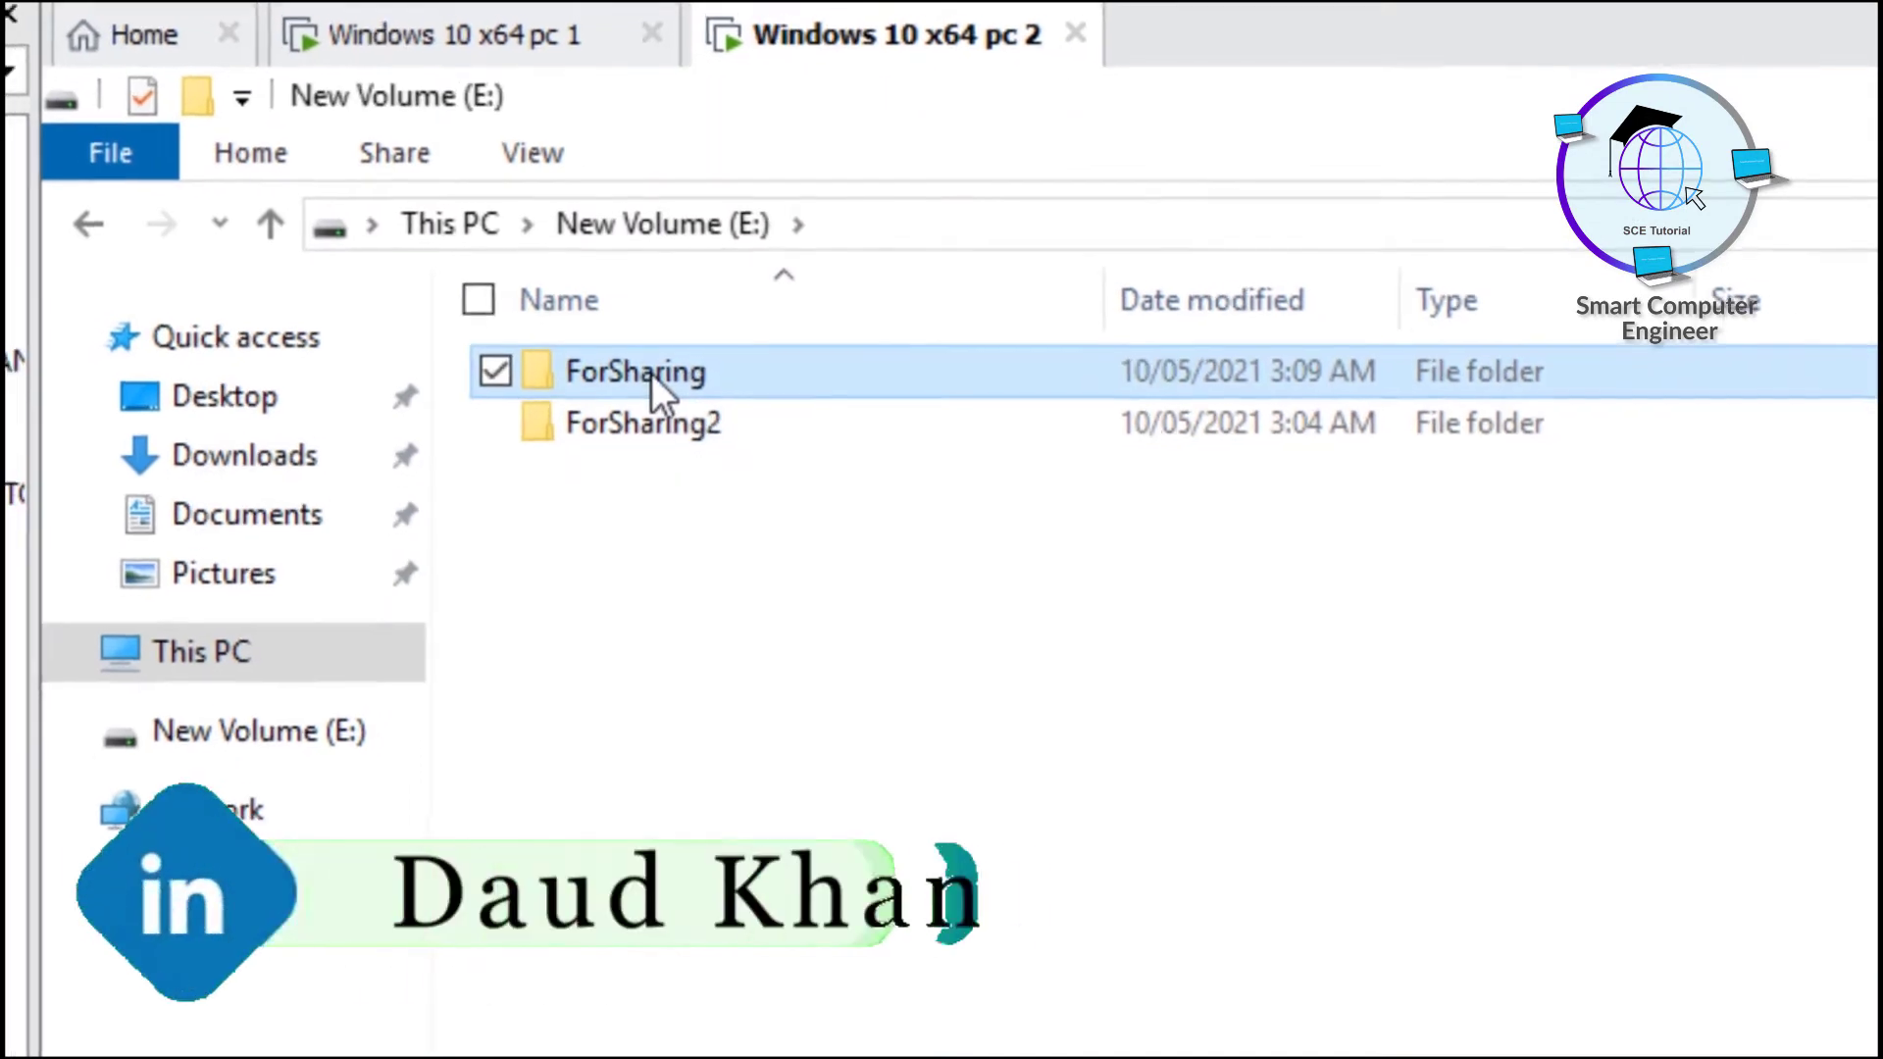
# - On pc 1, open \\10.0.0.2\ForSharing to confirm it lists Helloworld and Testing, then close both Explorer windows
pyautogui.click(500, 34)
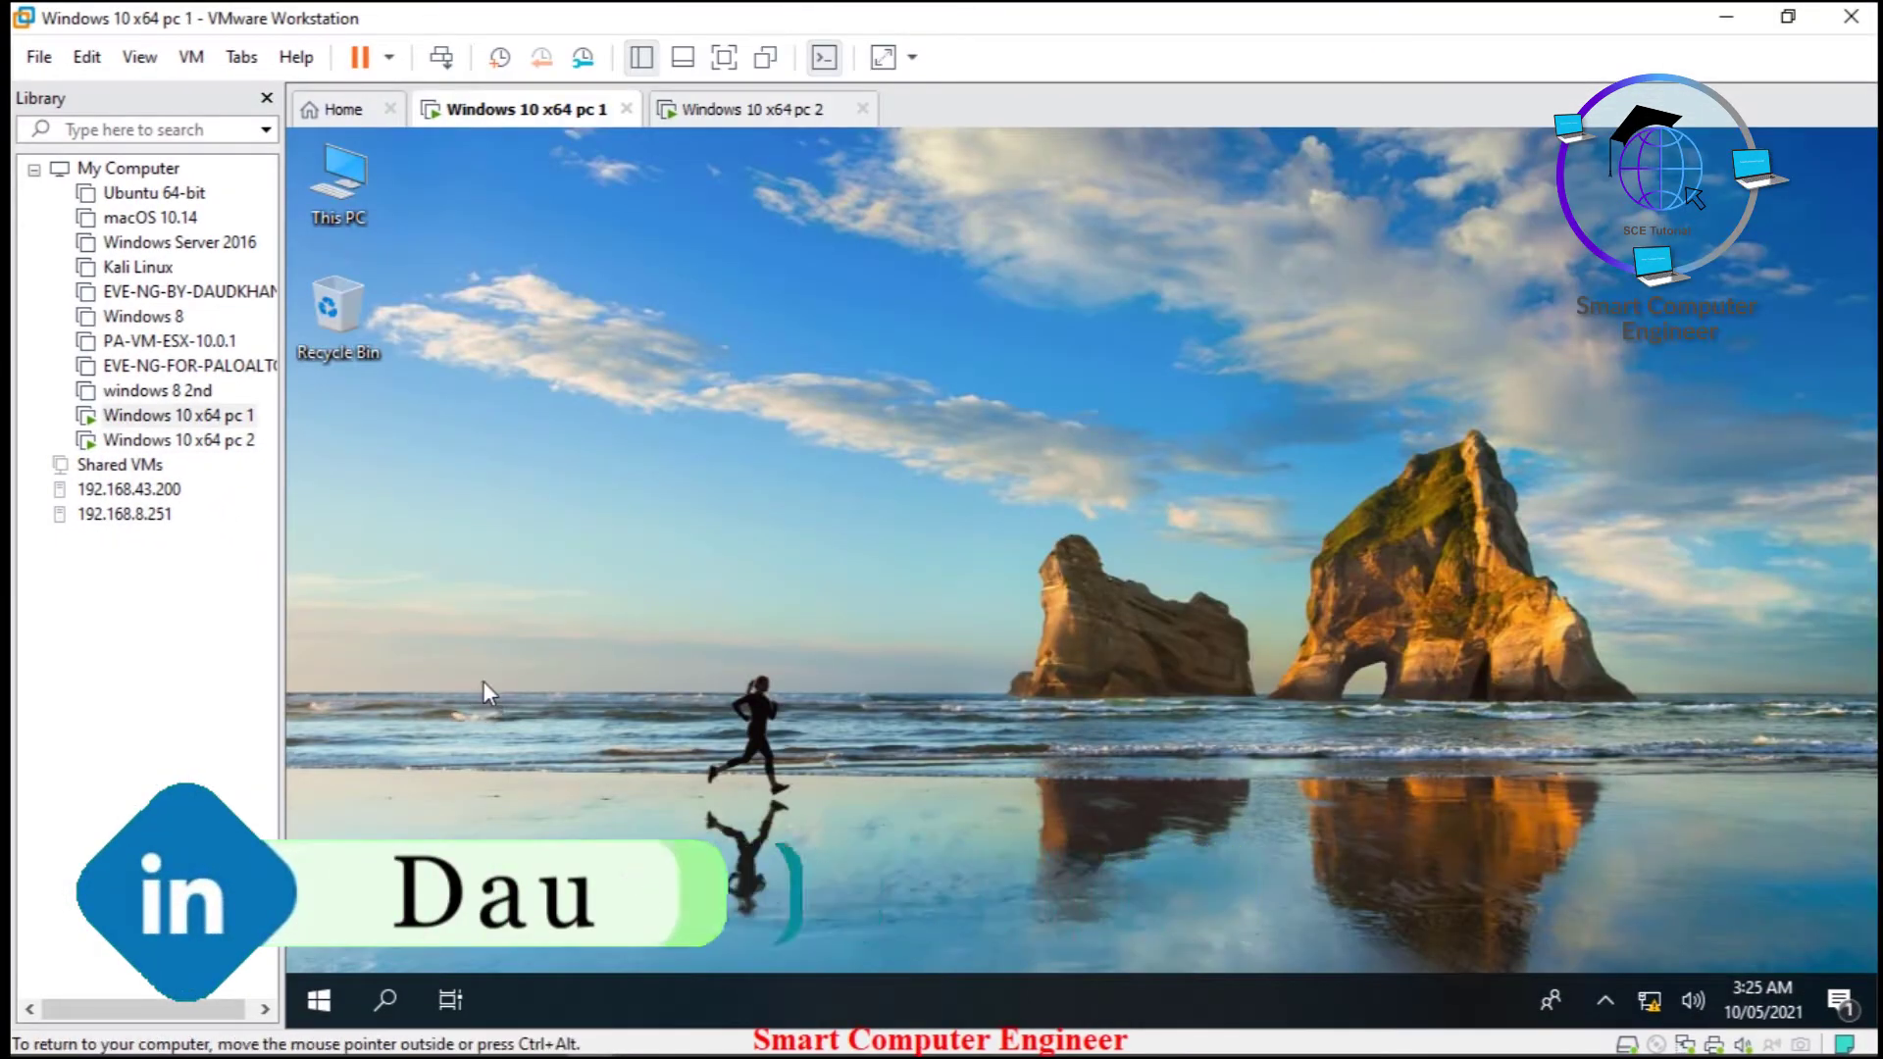
pyautogui.press('super+r')
pyautogui.press('Return')
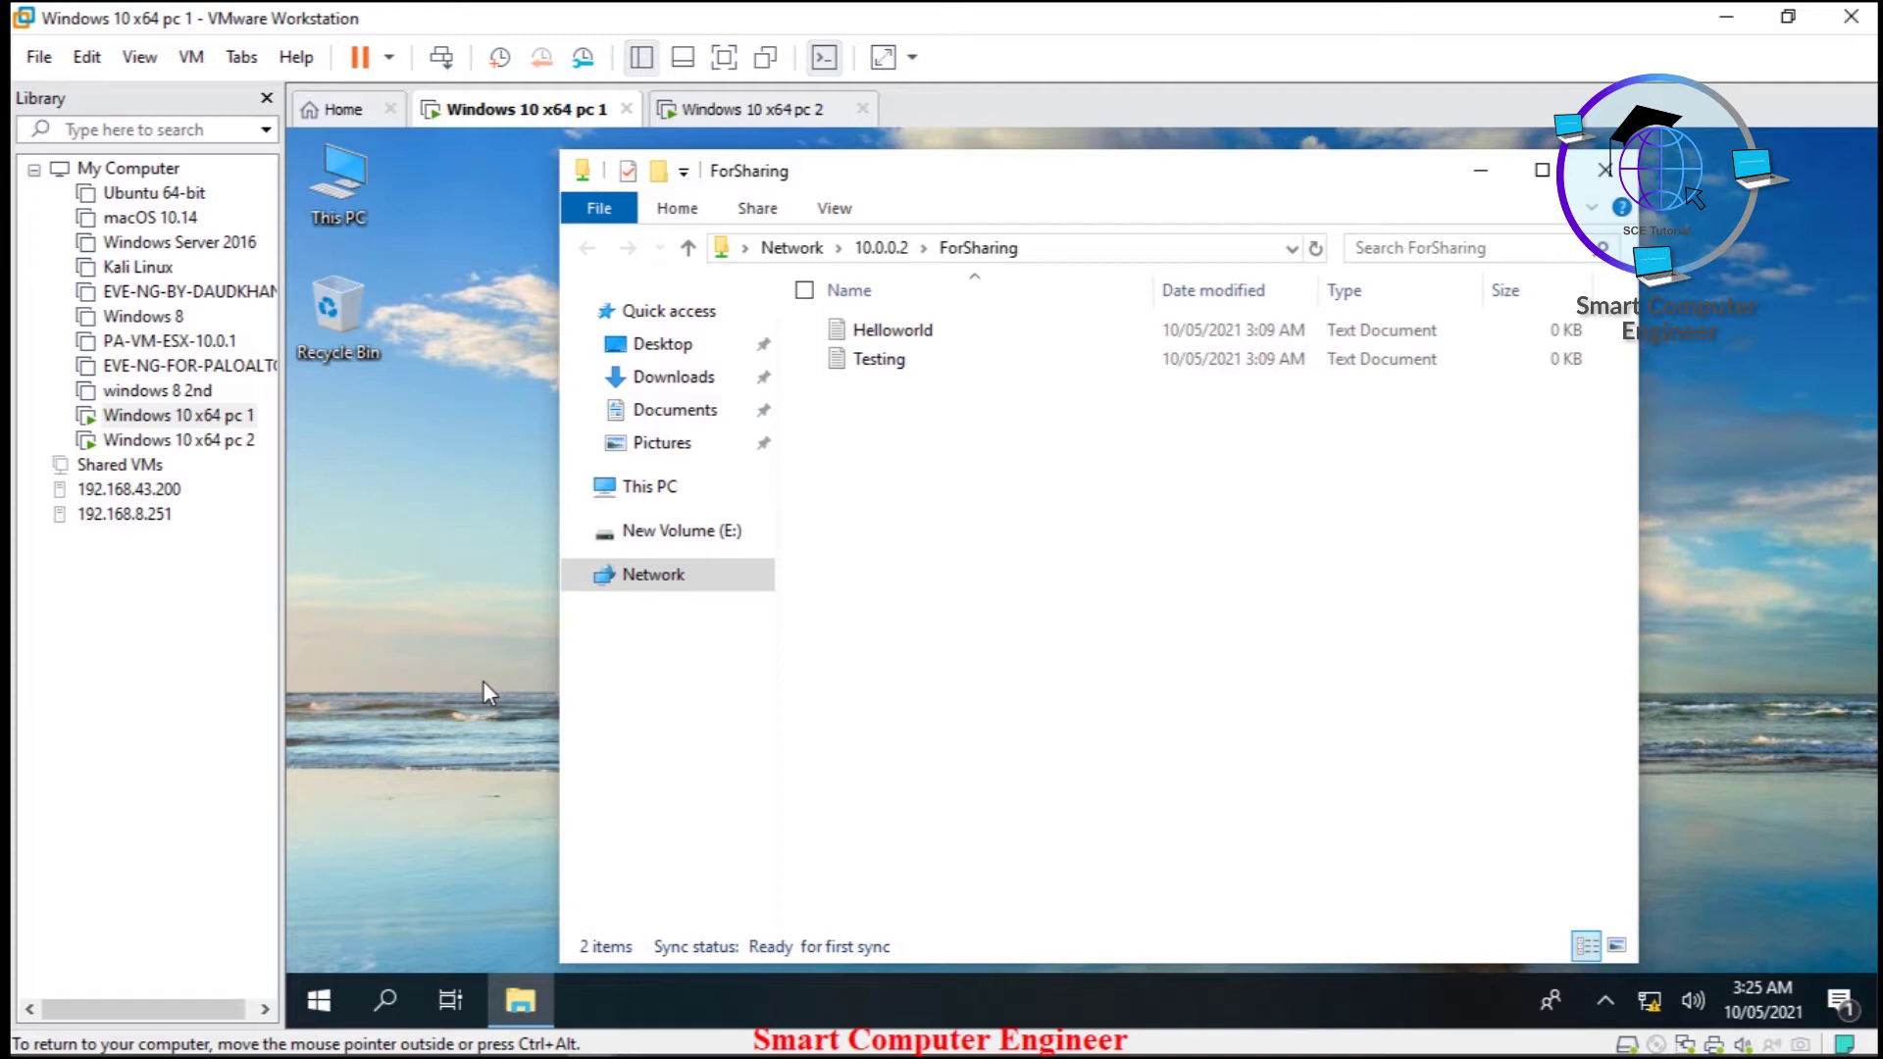
pyautogui.click(1624, 178)
pyautogui.click(755, 111)
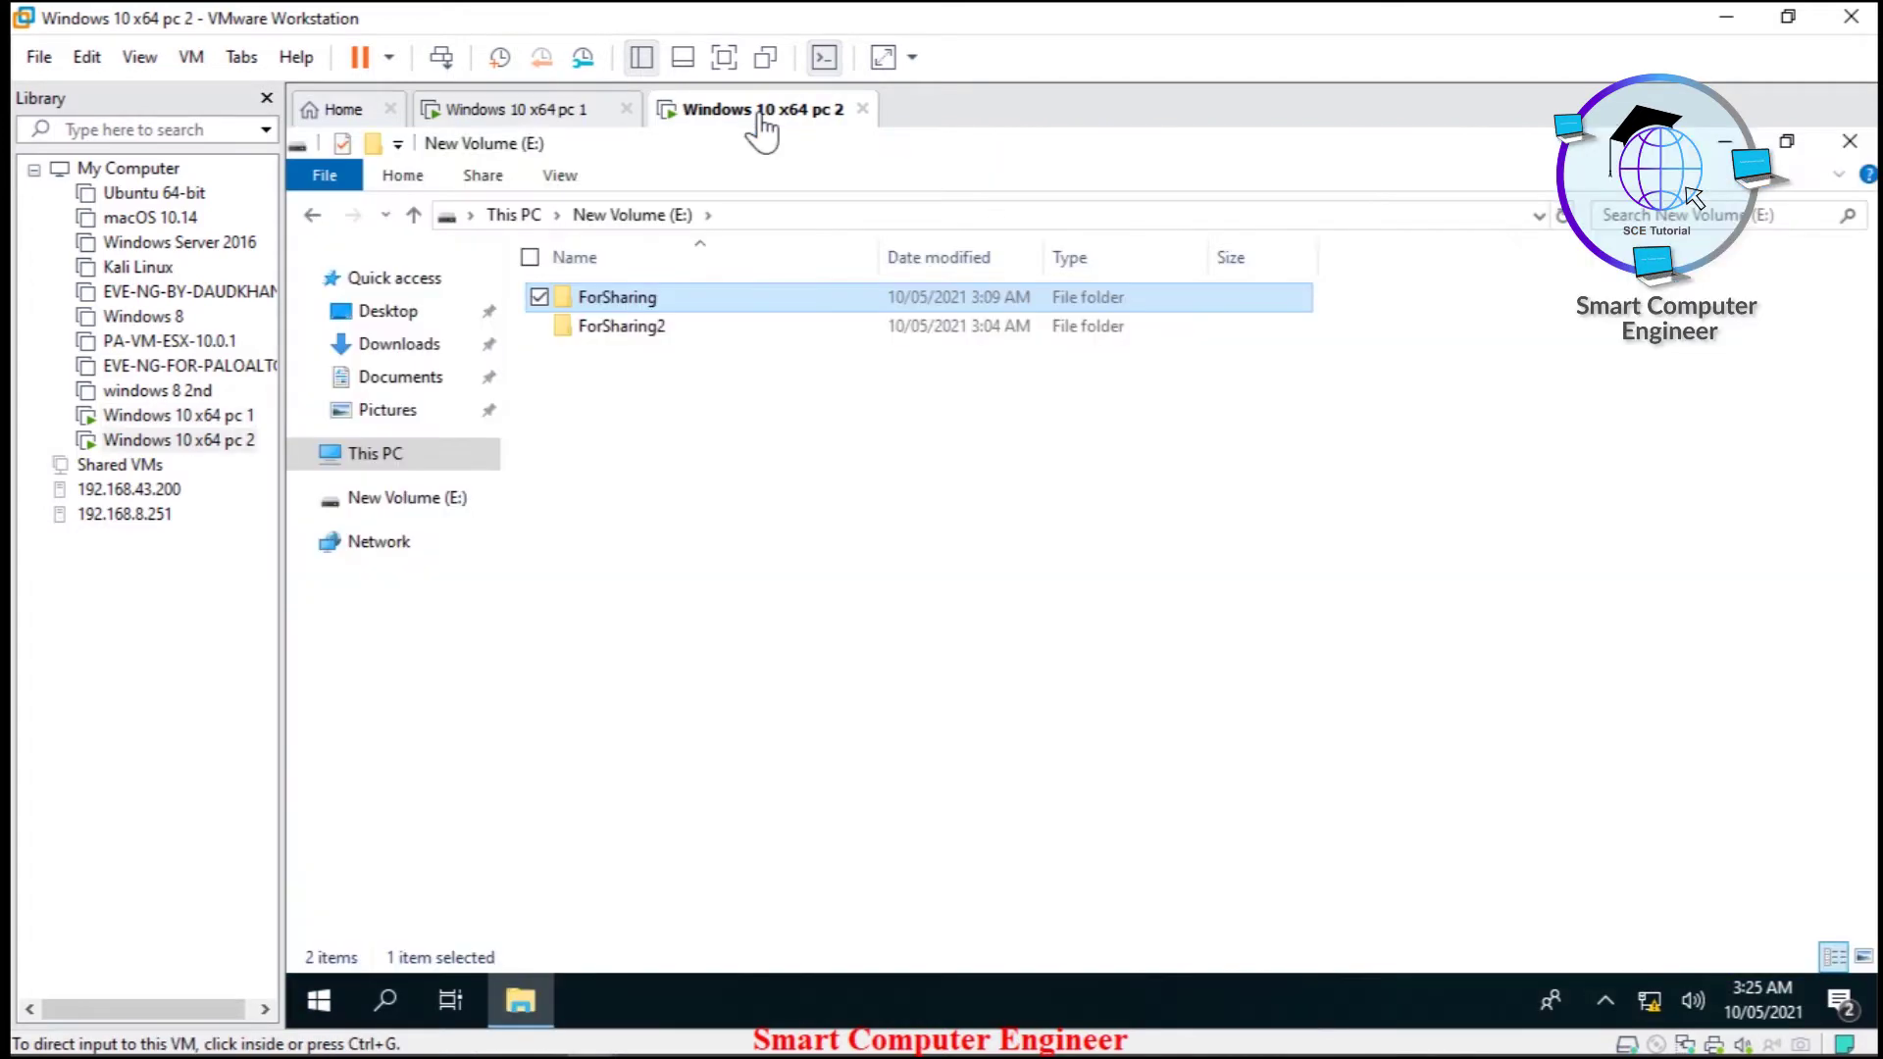
pyautogui.click(1850, 140)
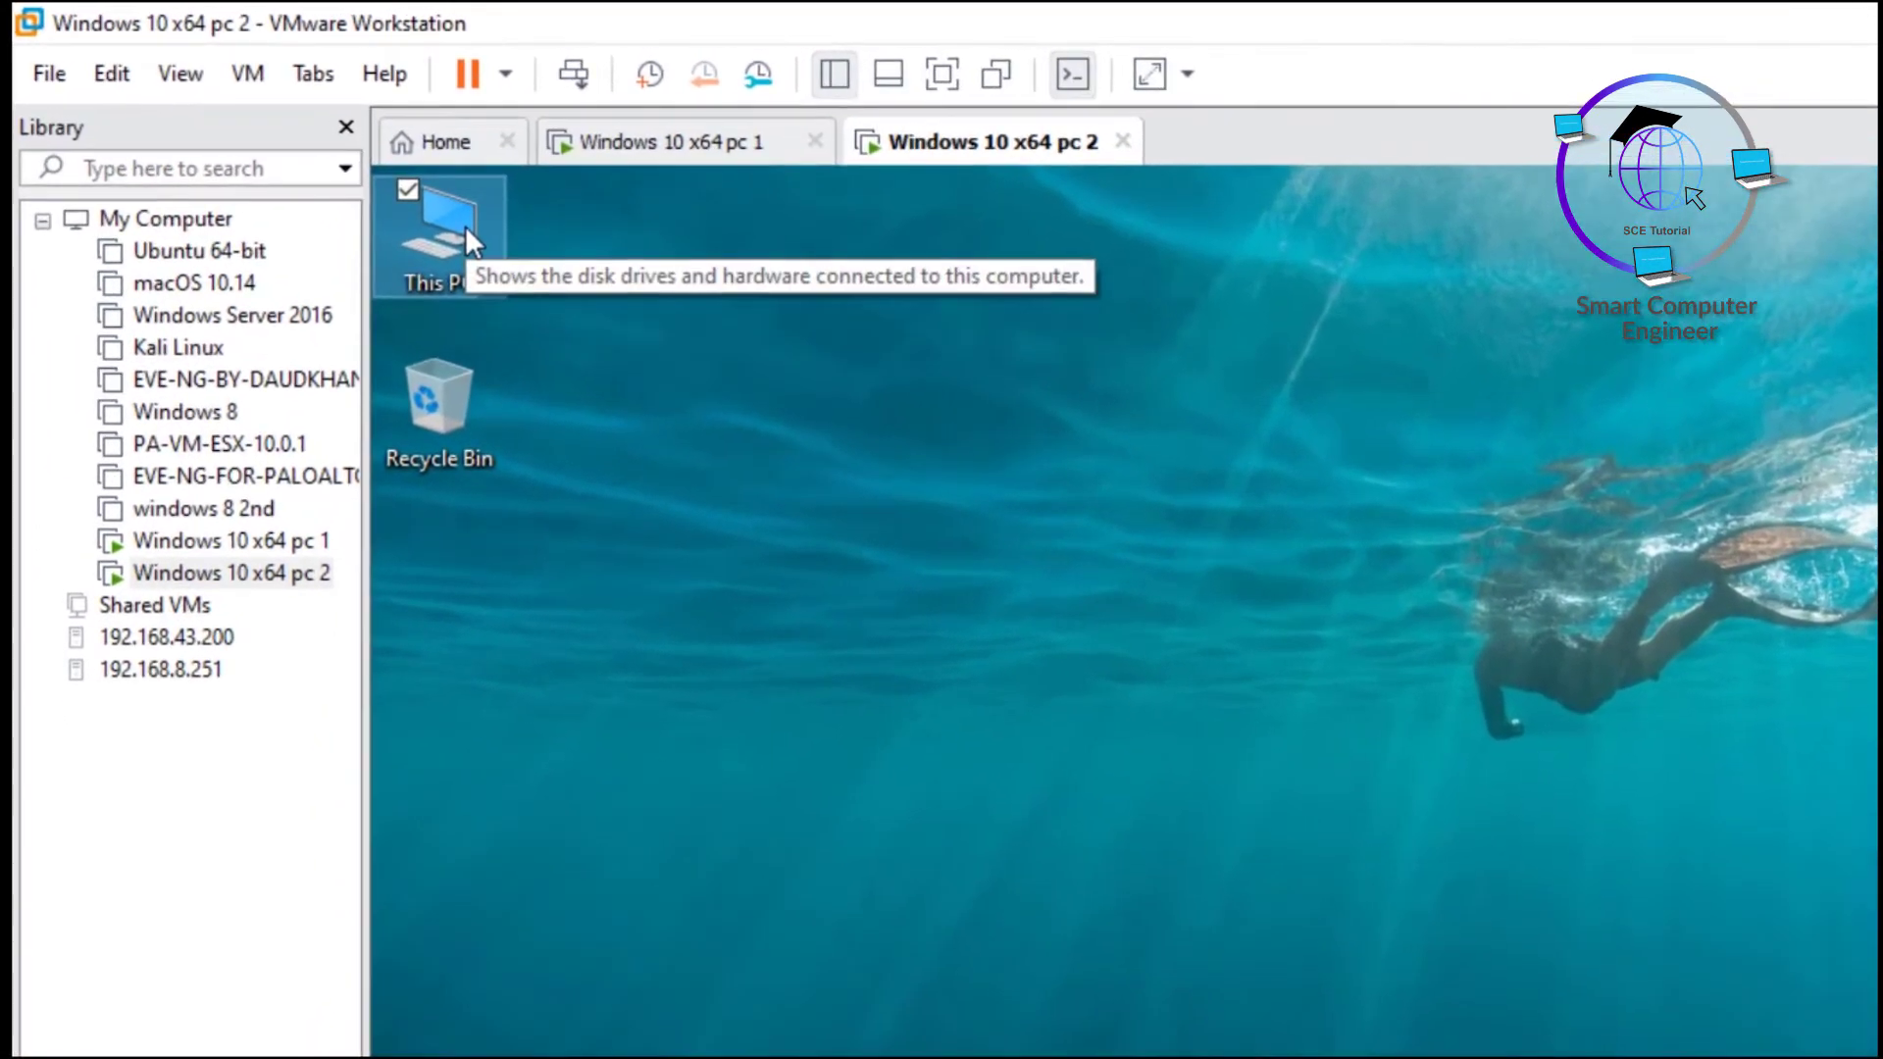
# - Check in System properties that the computer is SCE-PC1 in WORKGROUP, cancel without changes, and return to pc 1
pyautogui.rightClick(358, 174)
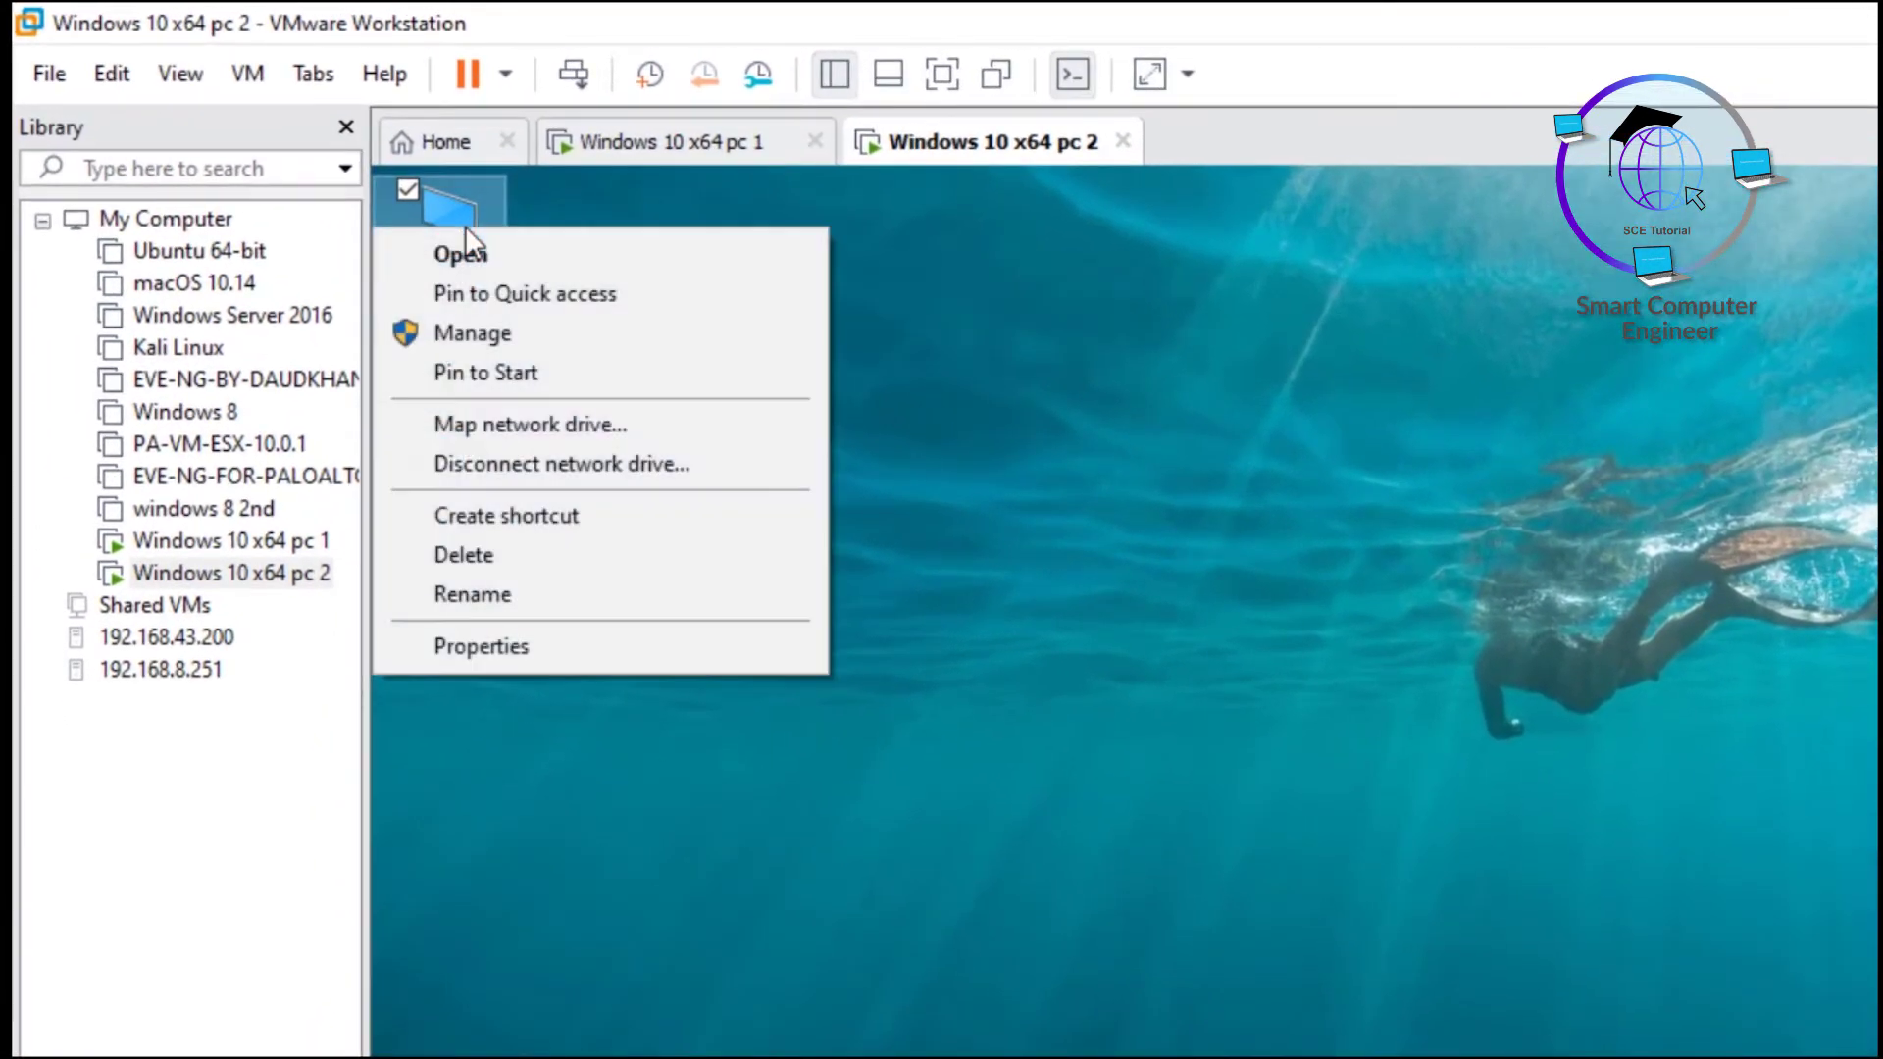
pyautogui.click(491, 655)
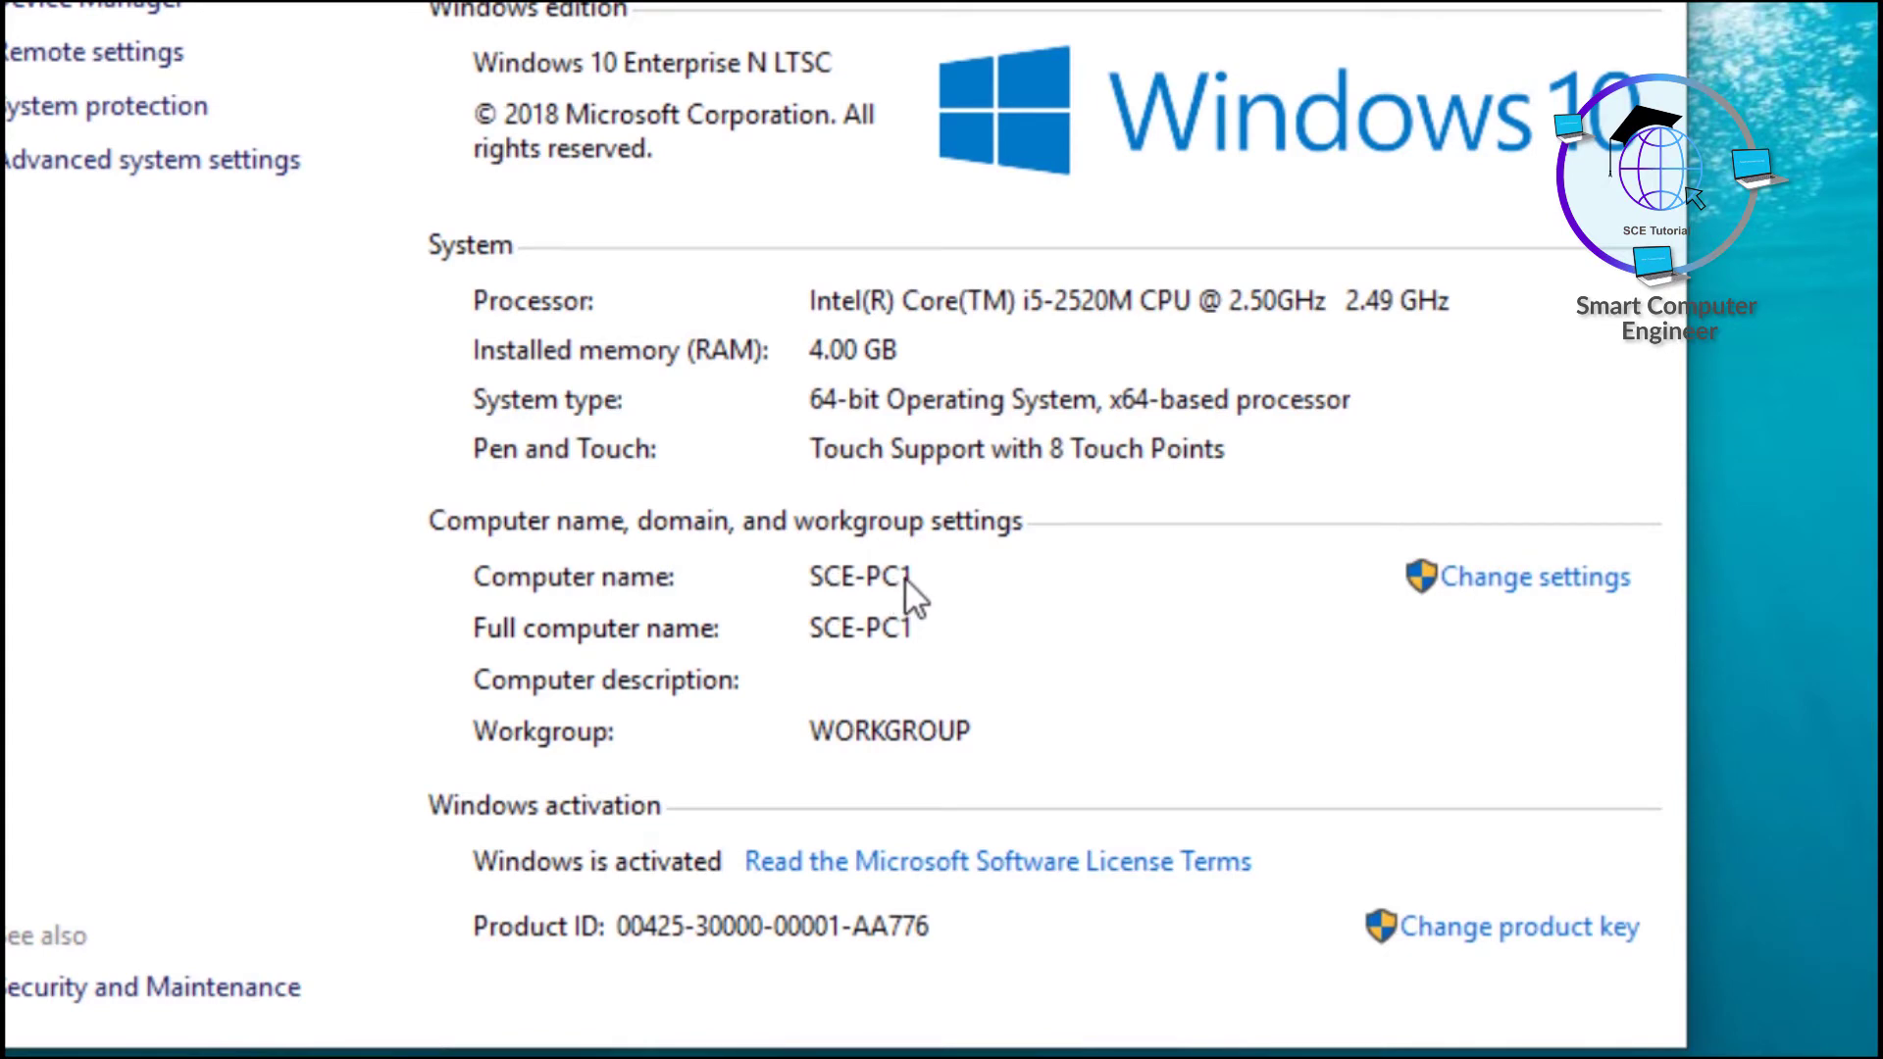
pyautogui.click(1506, 586)
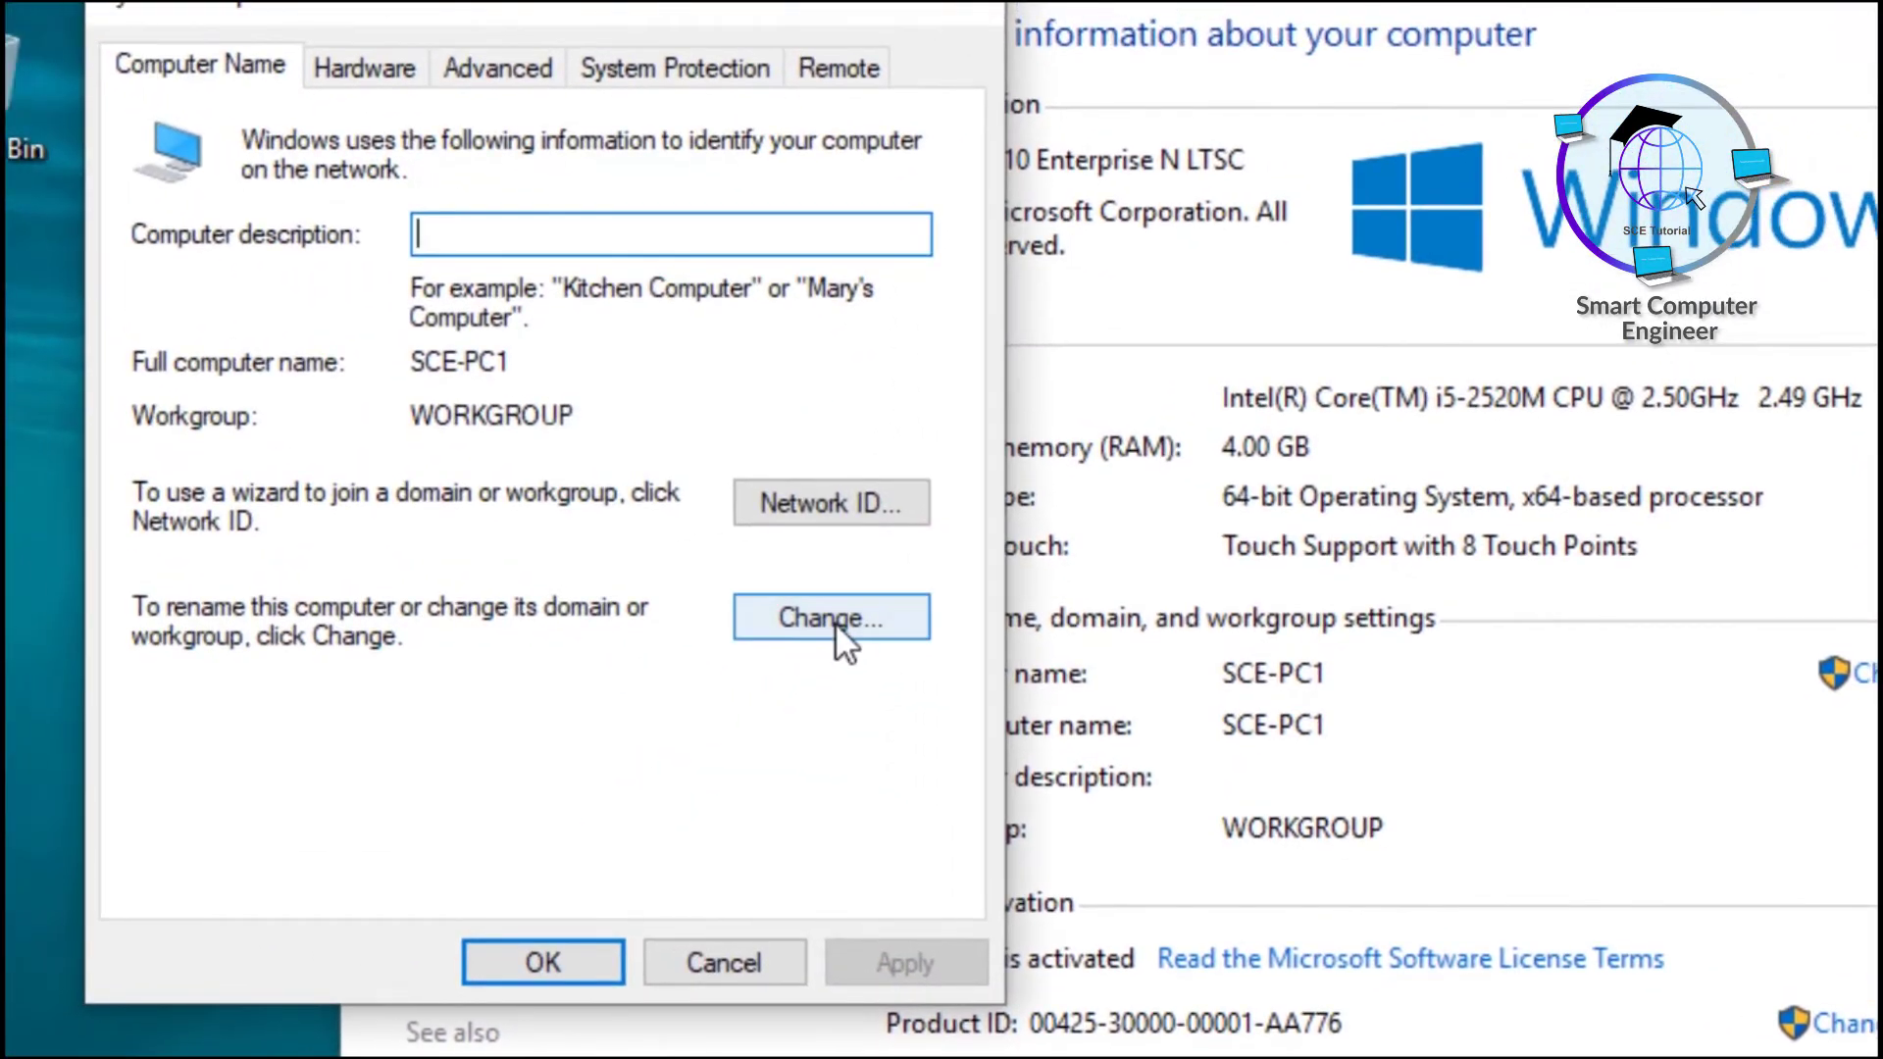
pyautogui.click(834, 622)
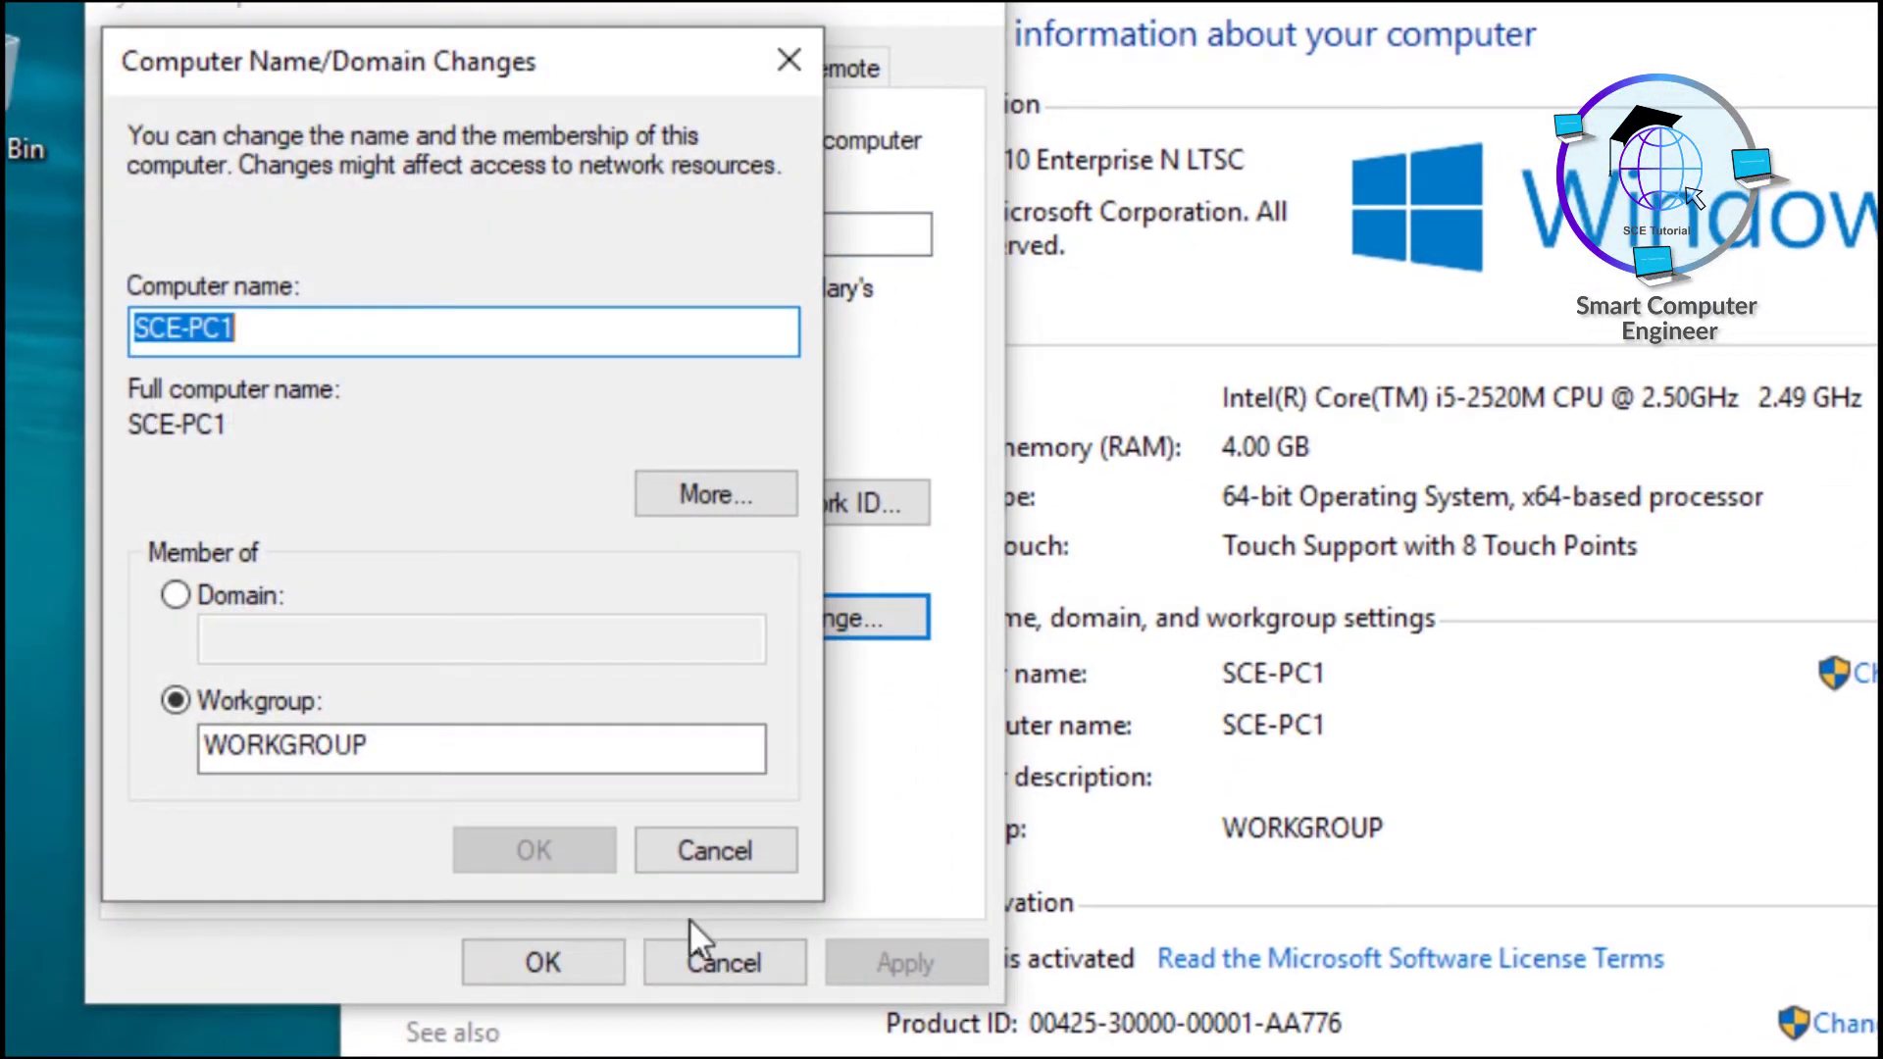
pyautogui.click(721, 865)
pyautogui.click(738, 963)
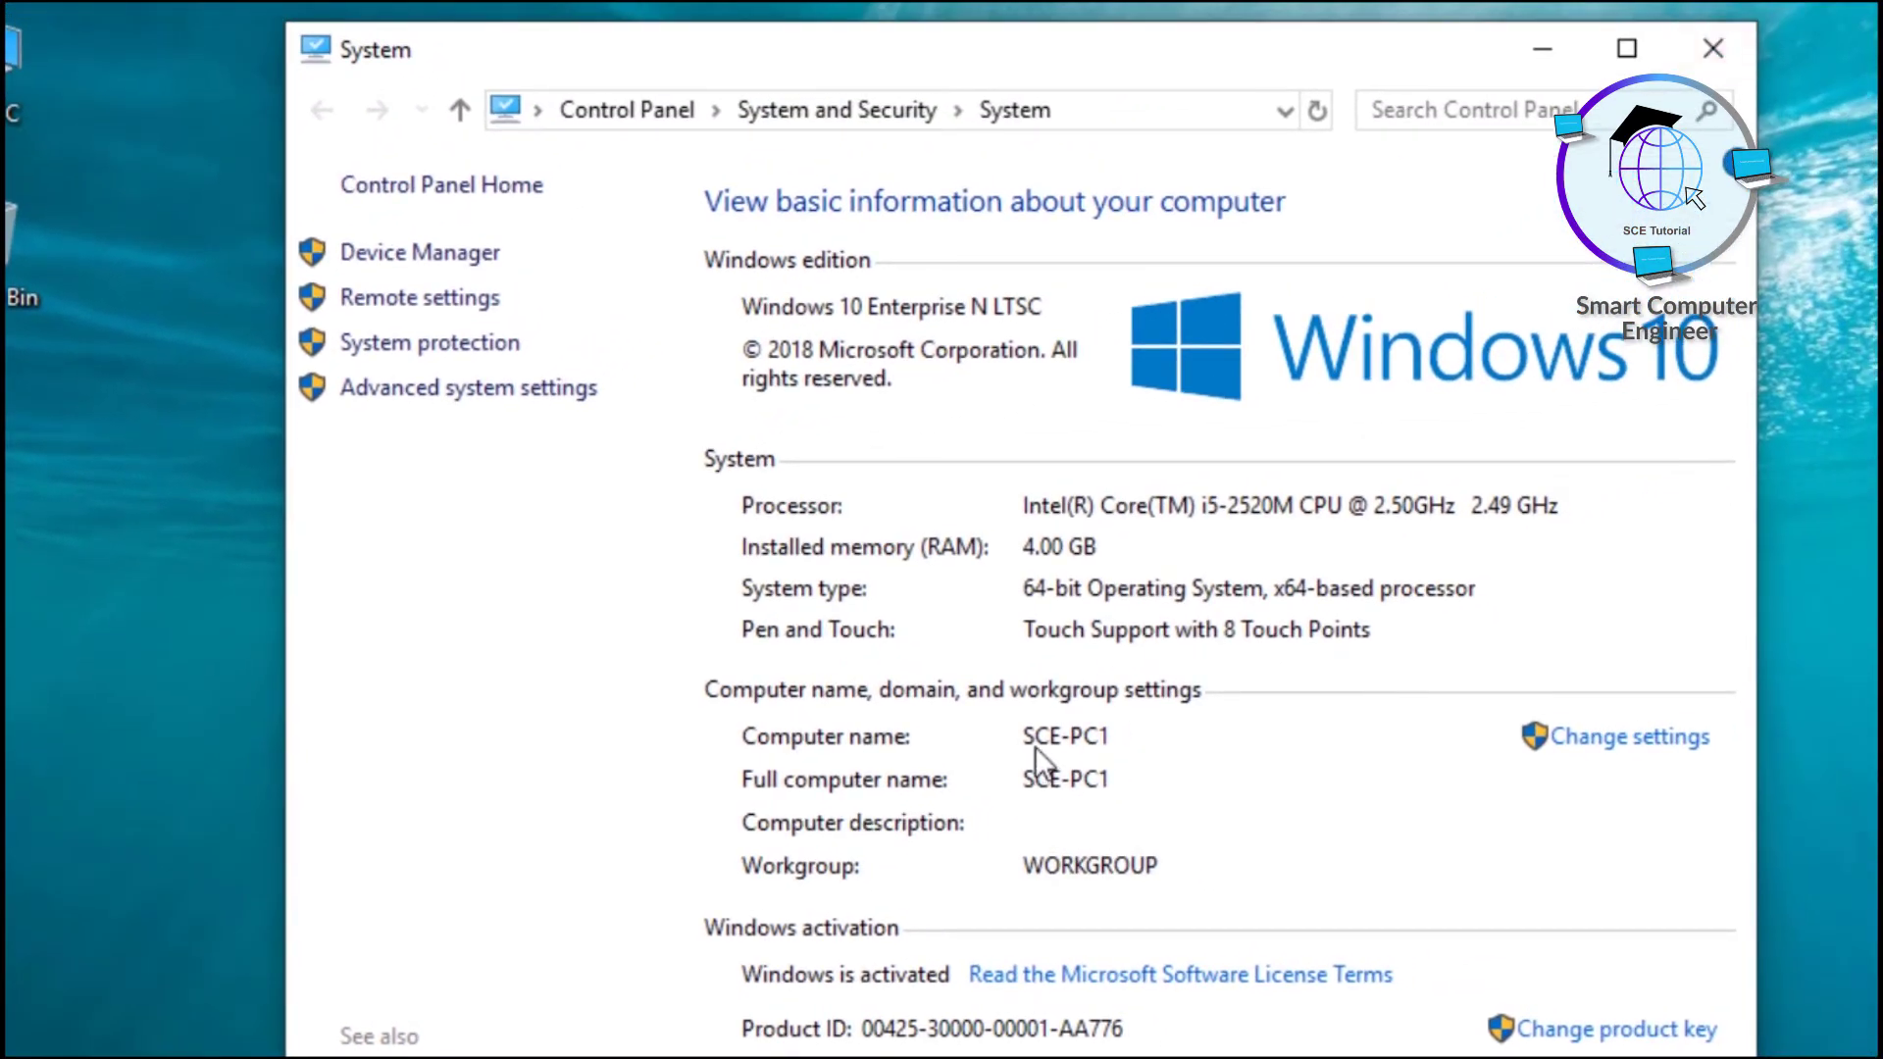
pyautogui.click(1726, 41)
pyautogui.click(490, 91)
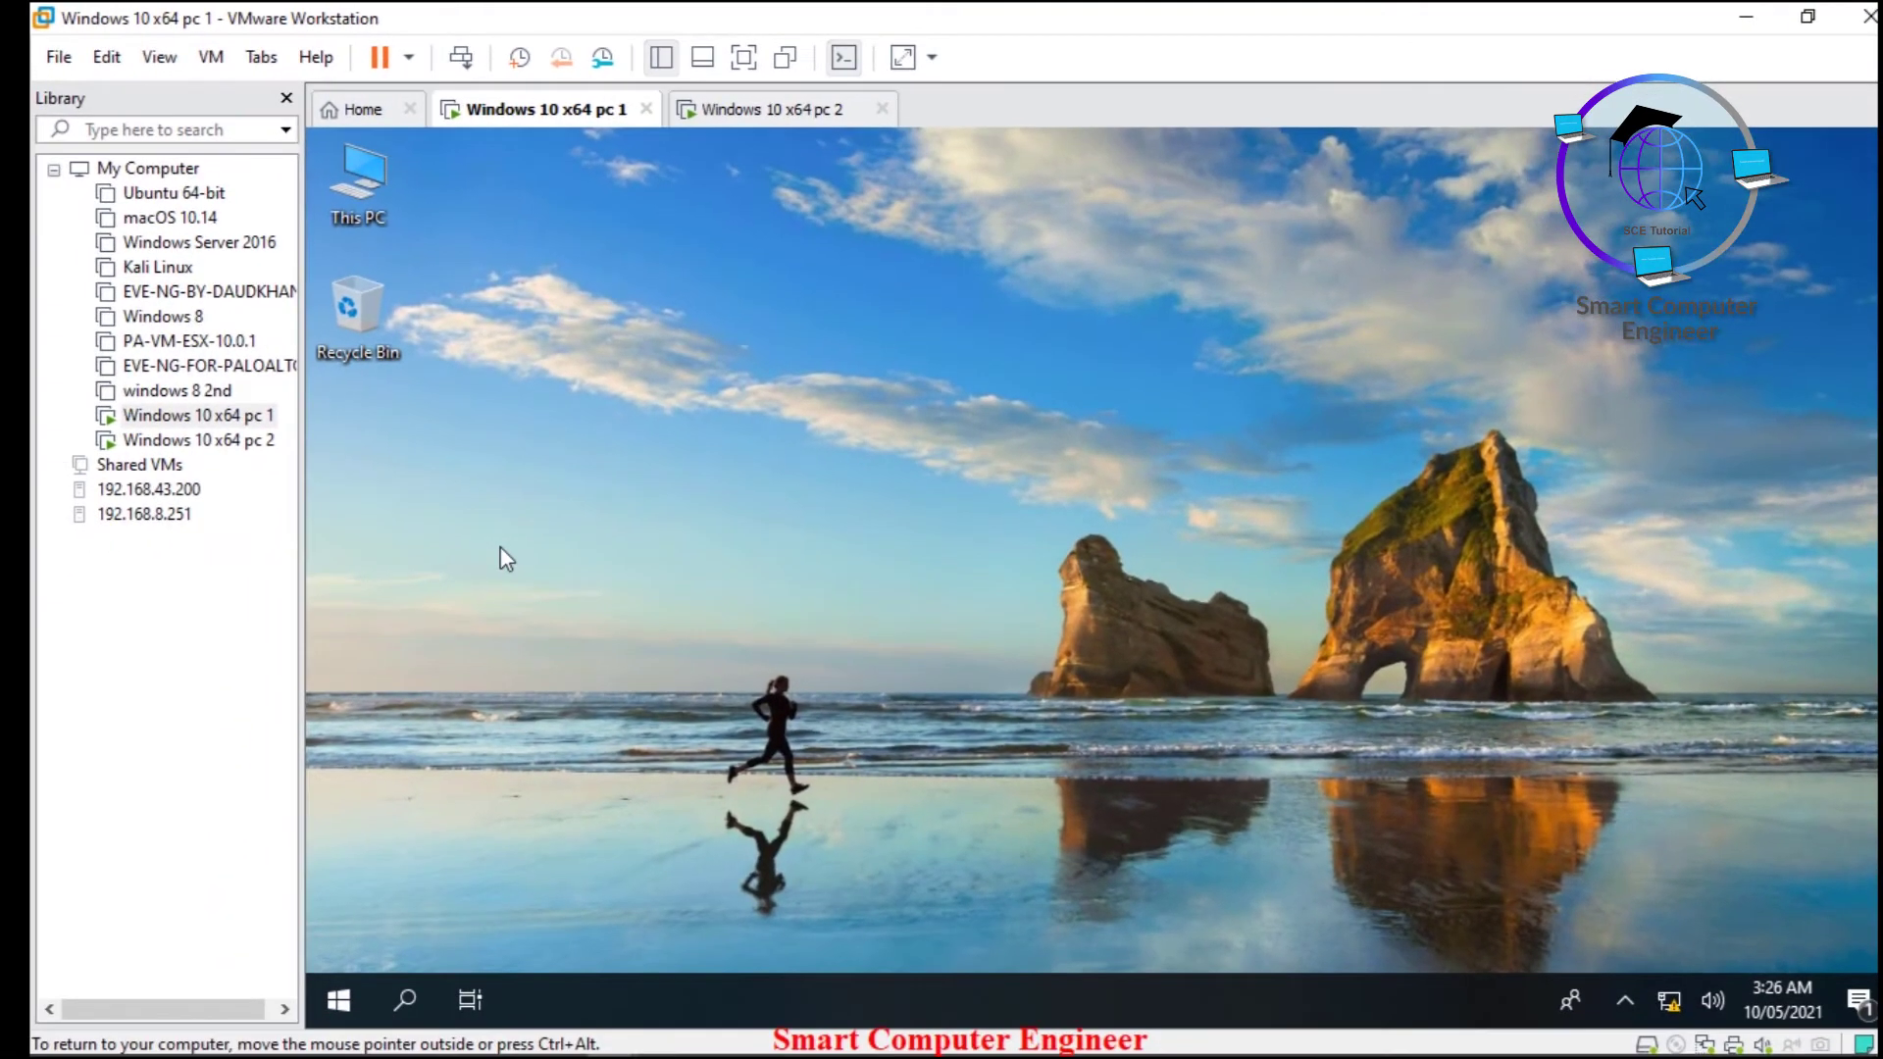
# - Run \\SCE-PC1\ForSharing from the Run prompt to reach the share by computer name
pyautogui.press('super+r')
pyautogui.write('\\\\')
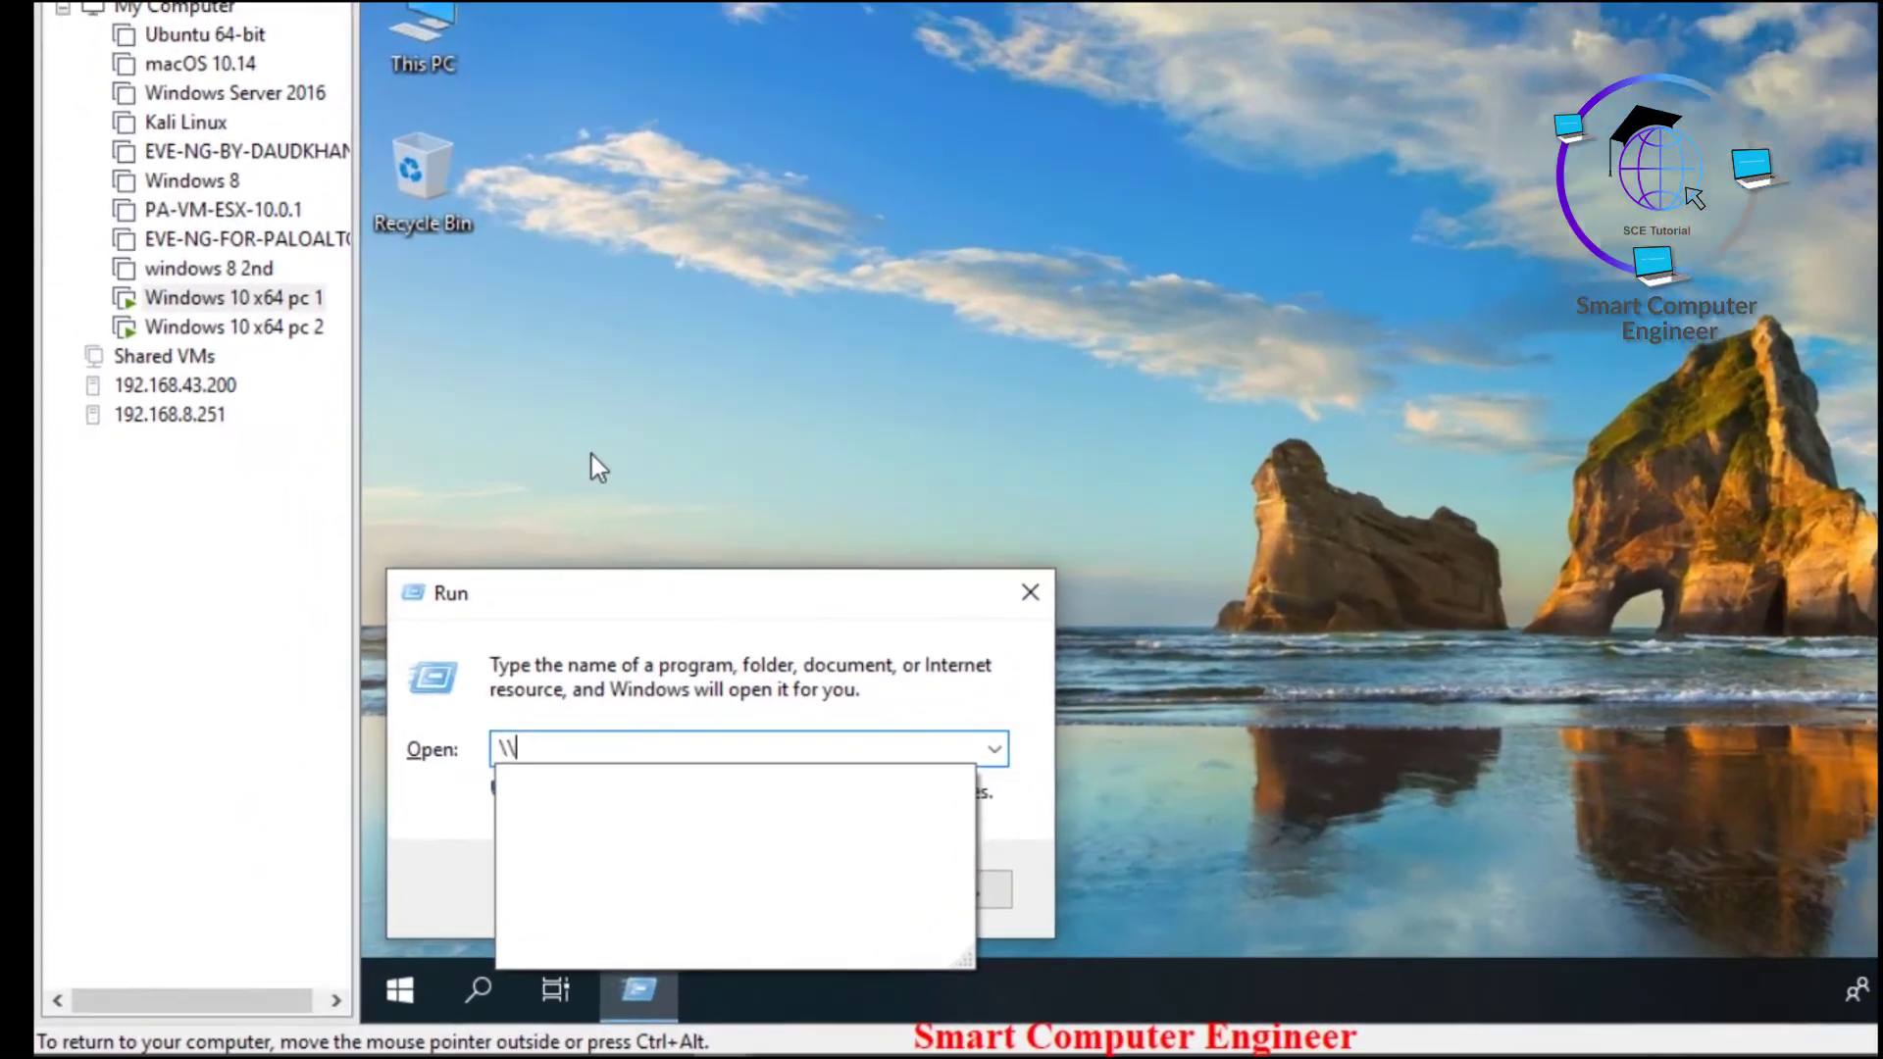
pyautogui.write('SCE-PC1')
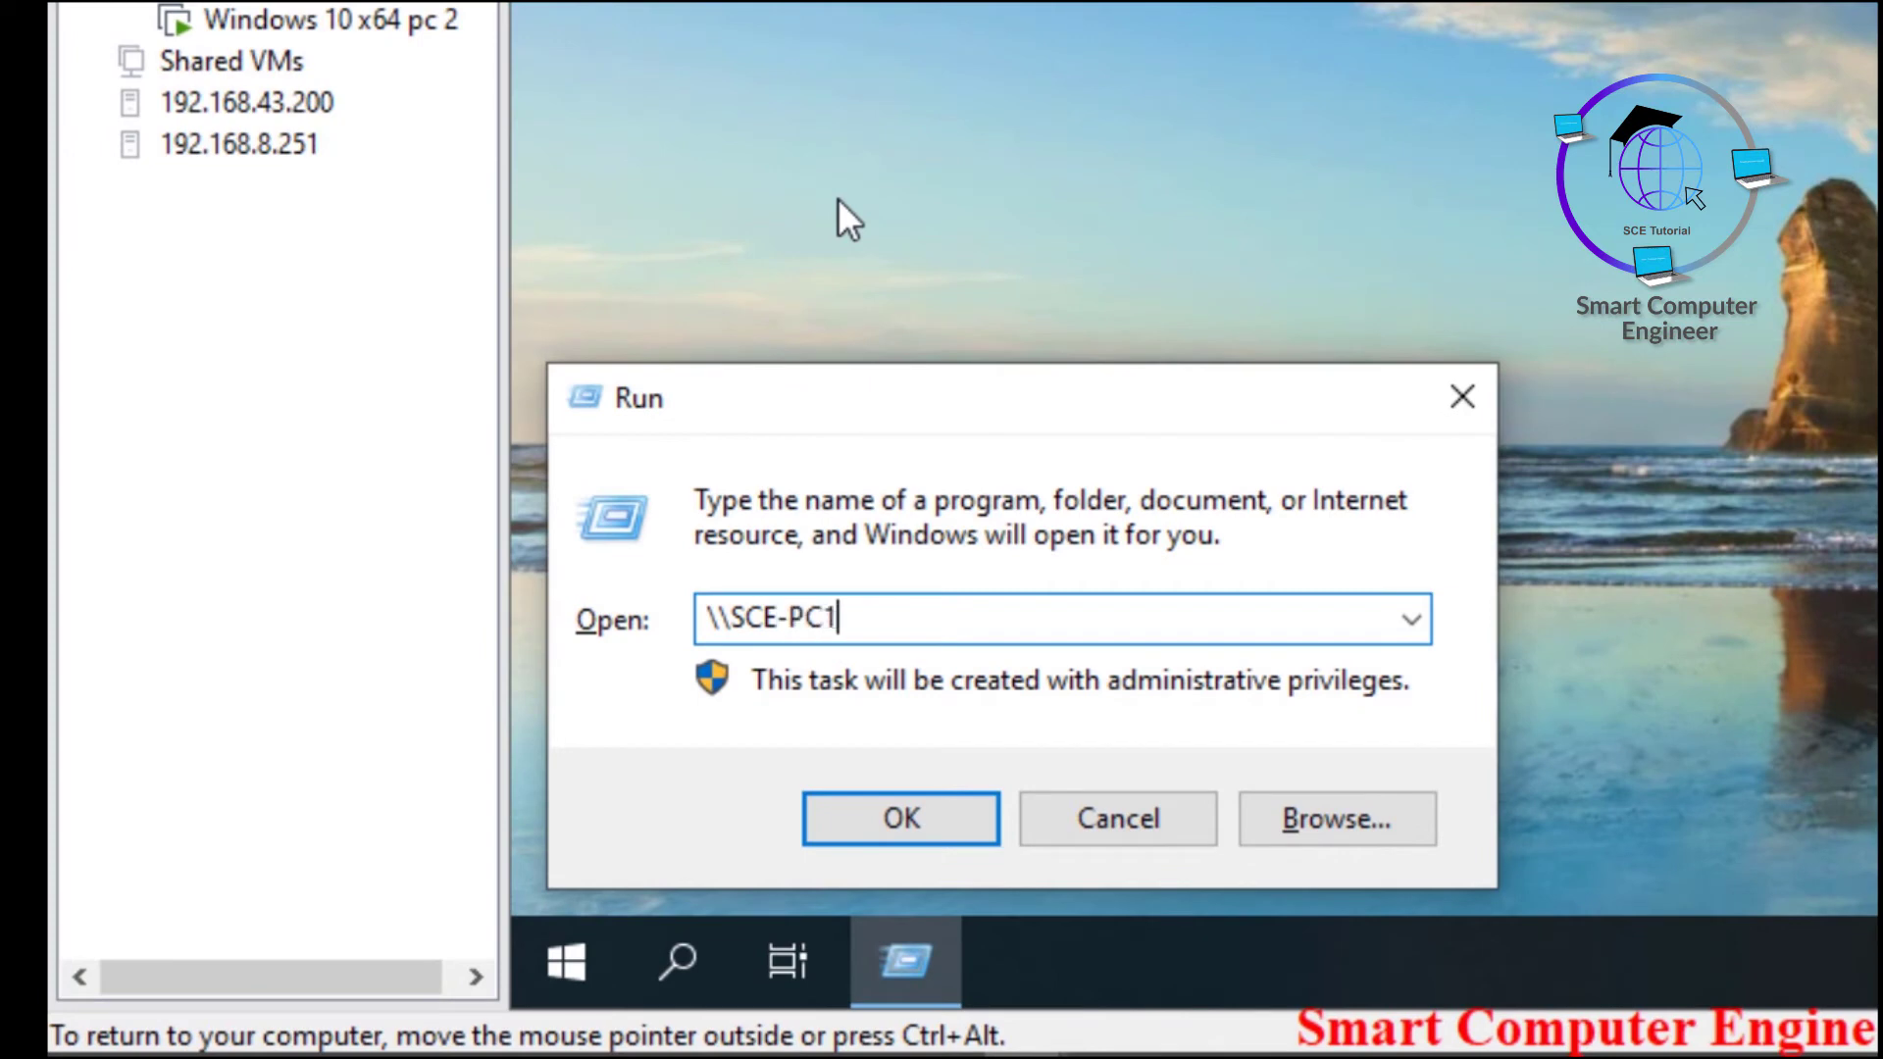
pyautogui.write('\\ForSharing')
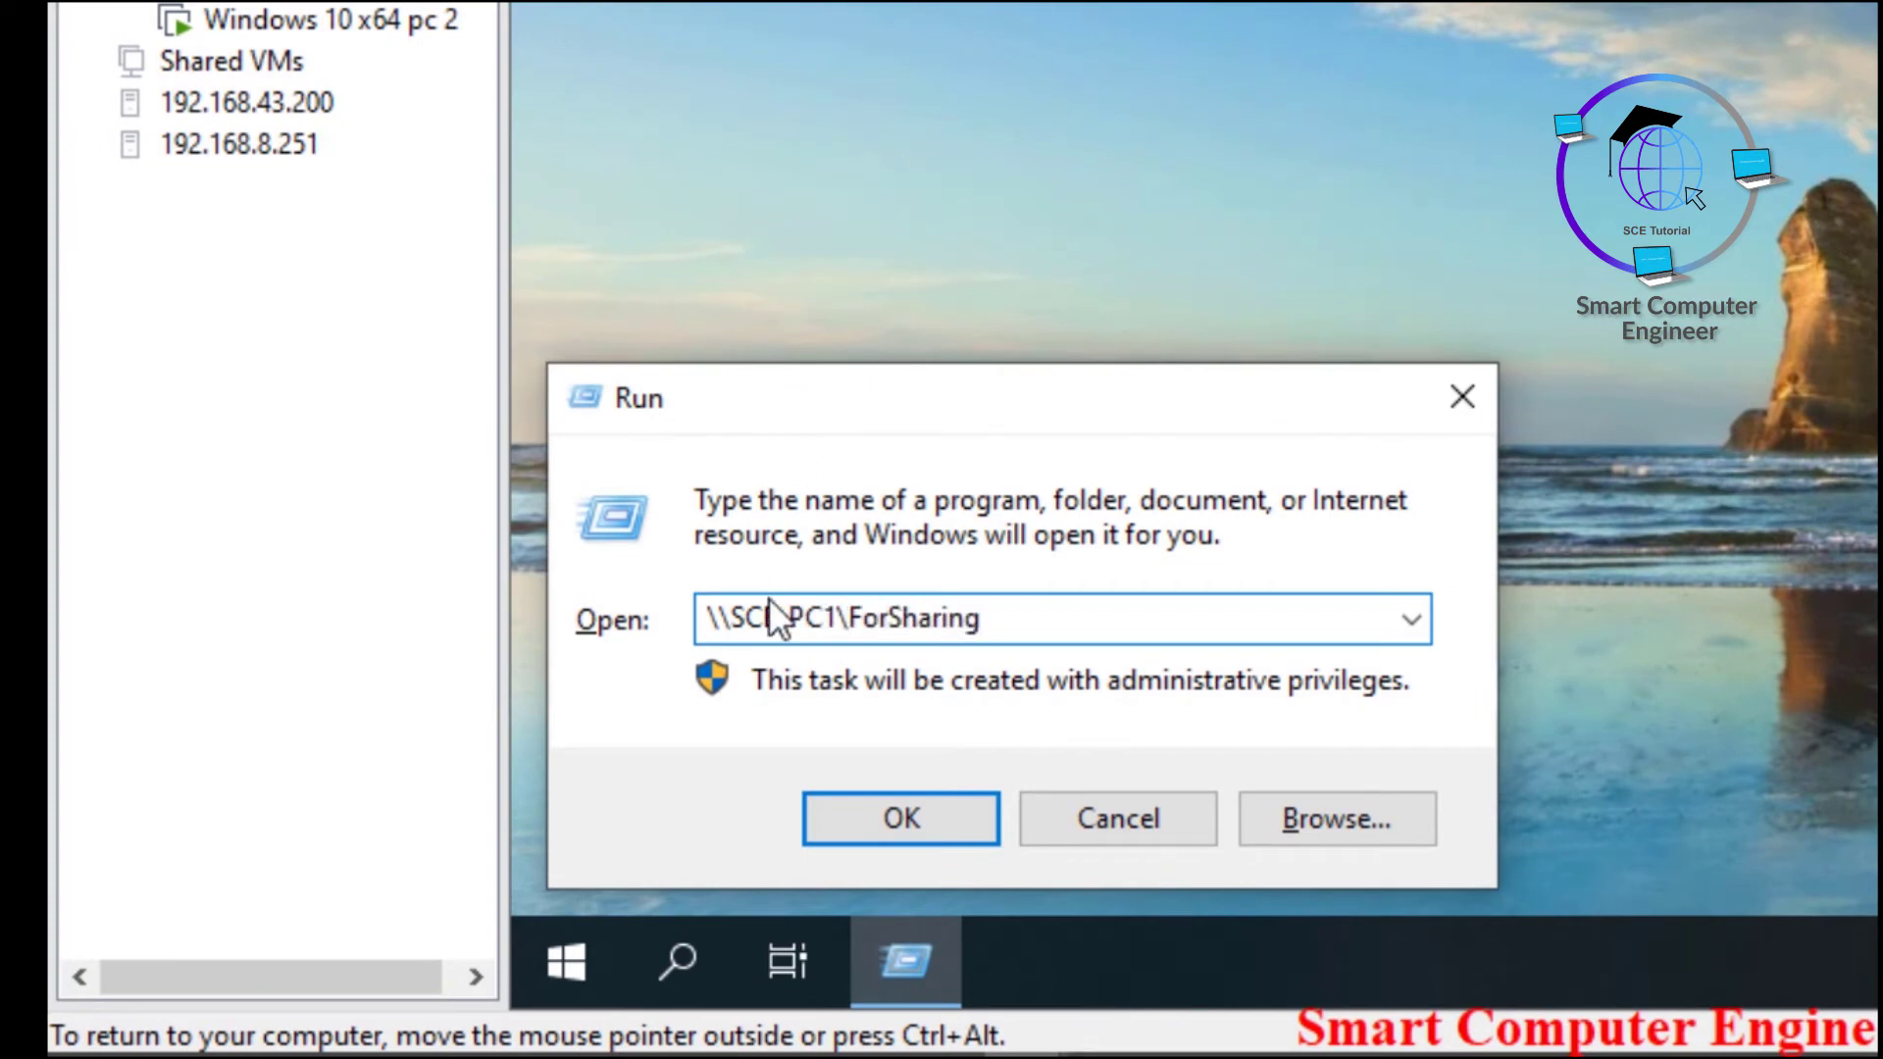
pyautogui.moveTo(732, 620); pyautogui.dragTo(833, 621)
pyautogui.doubleClick(890, 627)
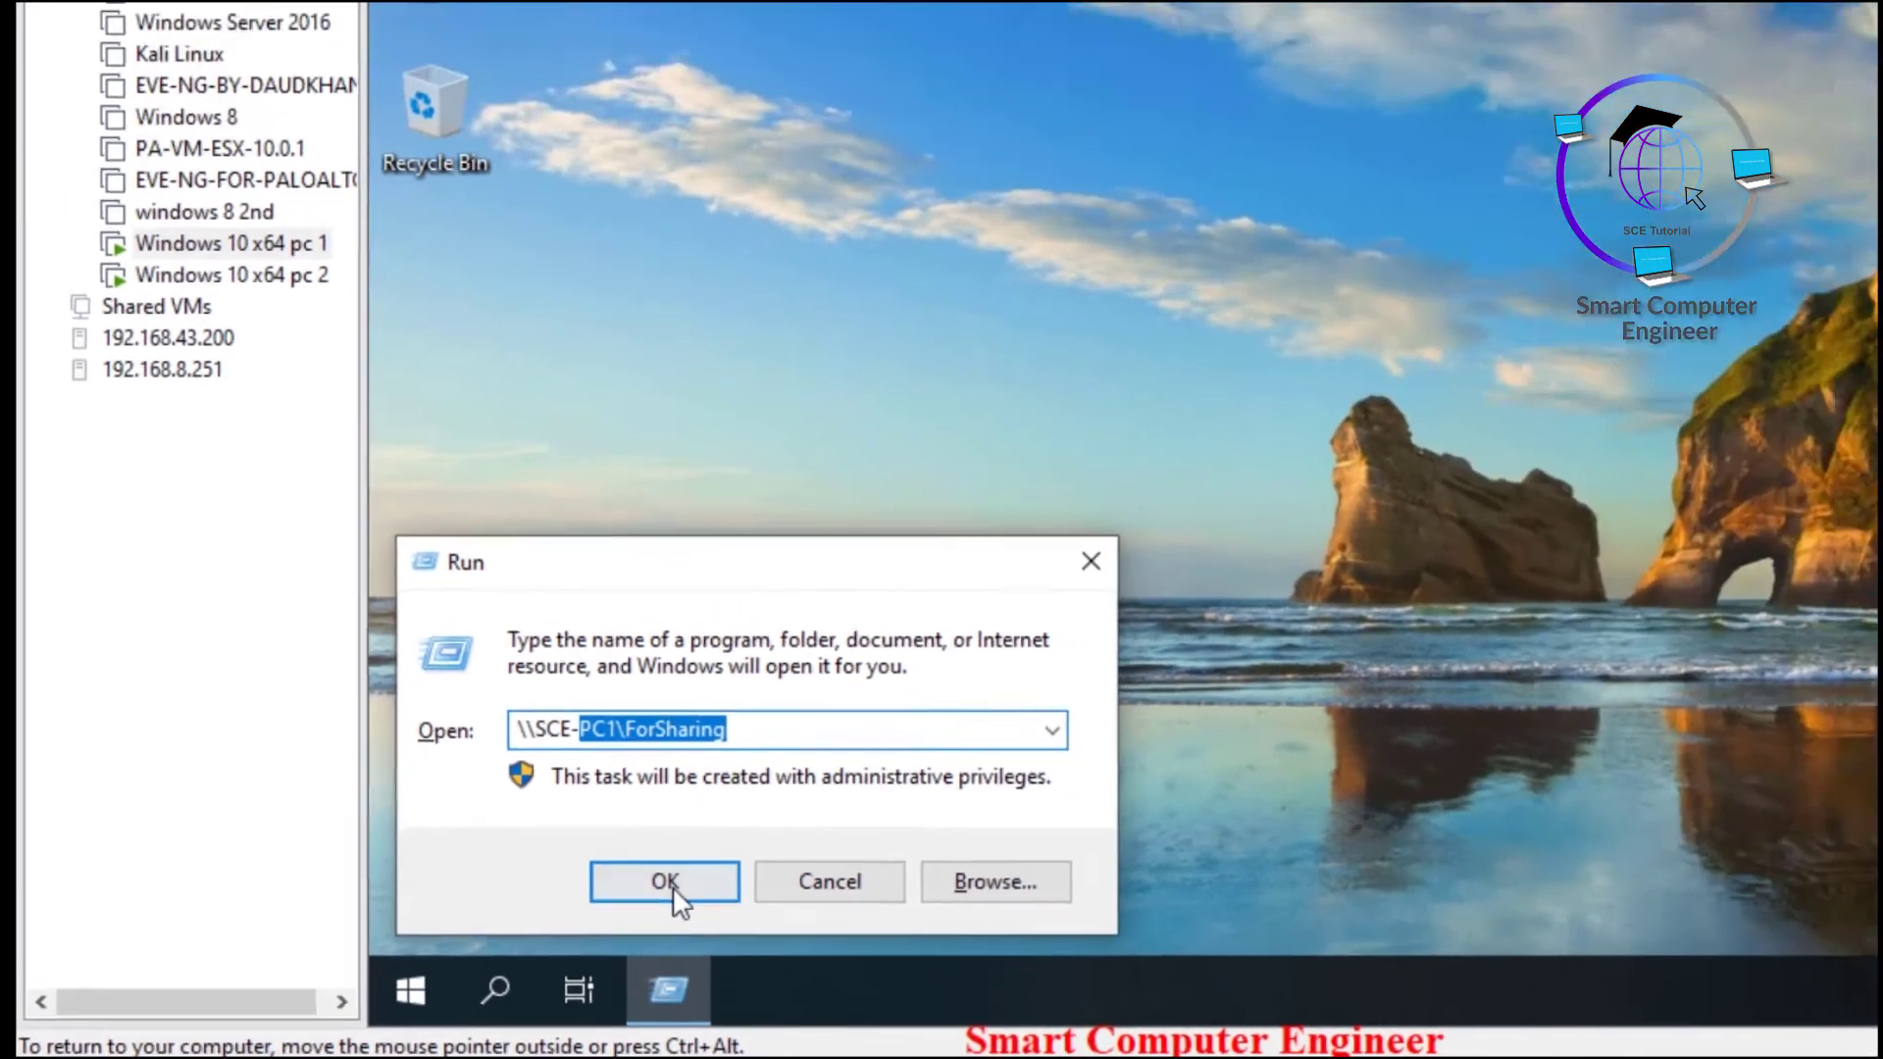
pyautogui.click(902, 818)
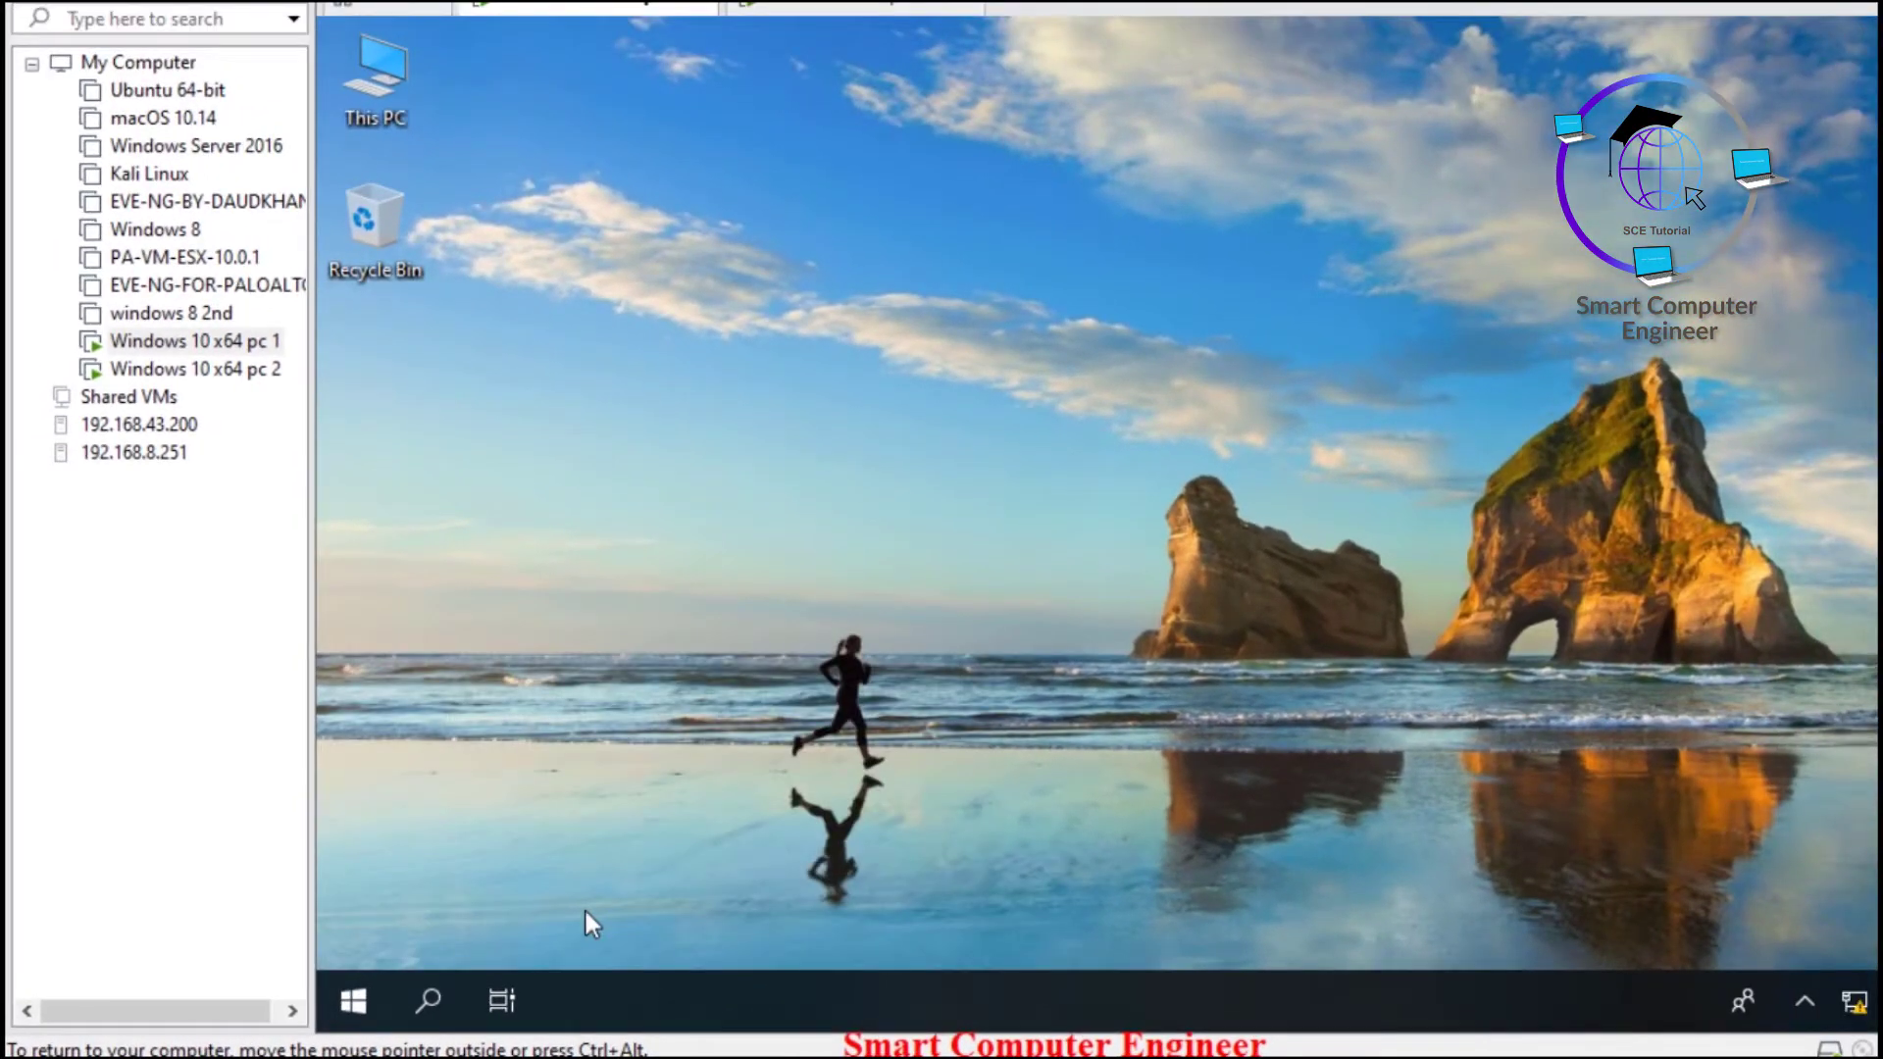
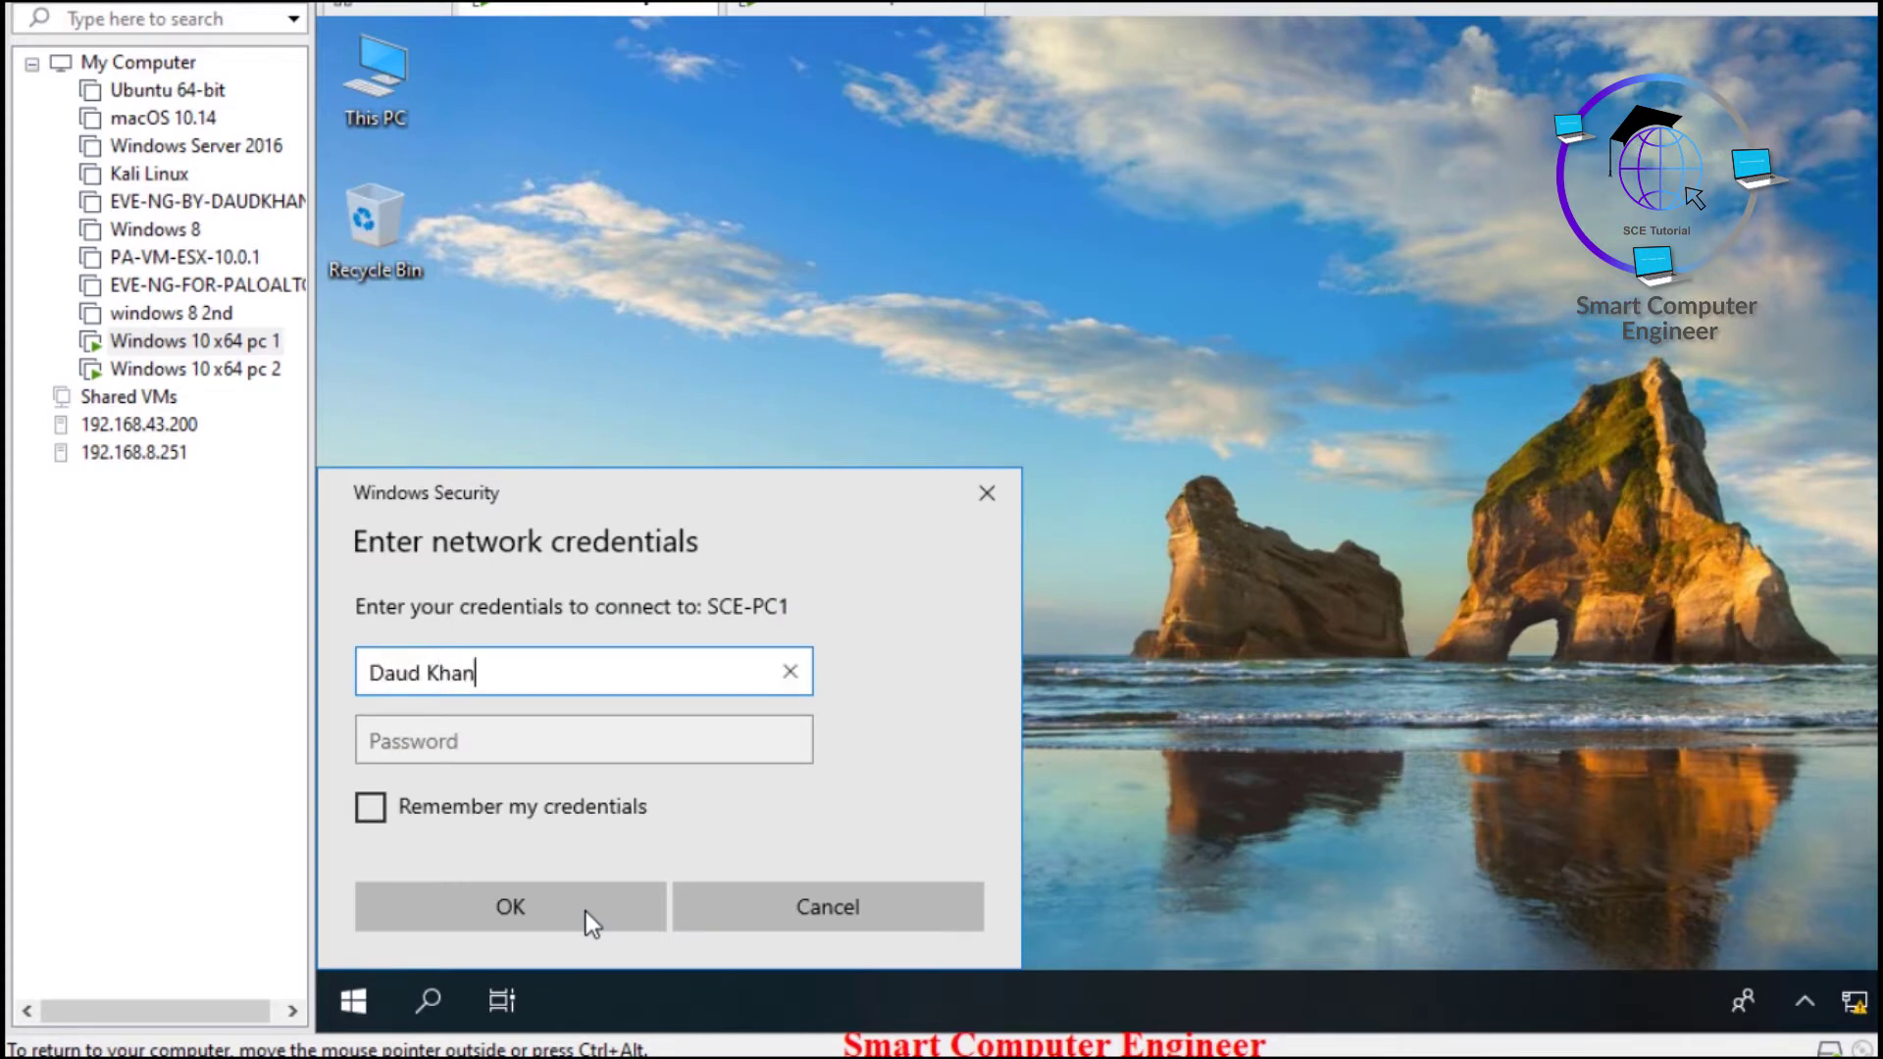
# - Enter the network user name and password to open SCE-PC1's ForSharing share
pyautogui.press('Tab')
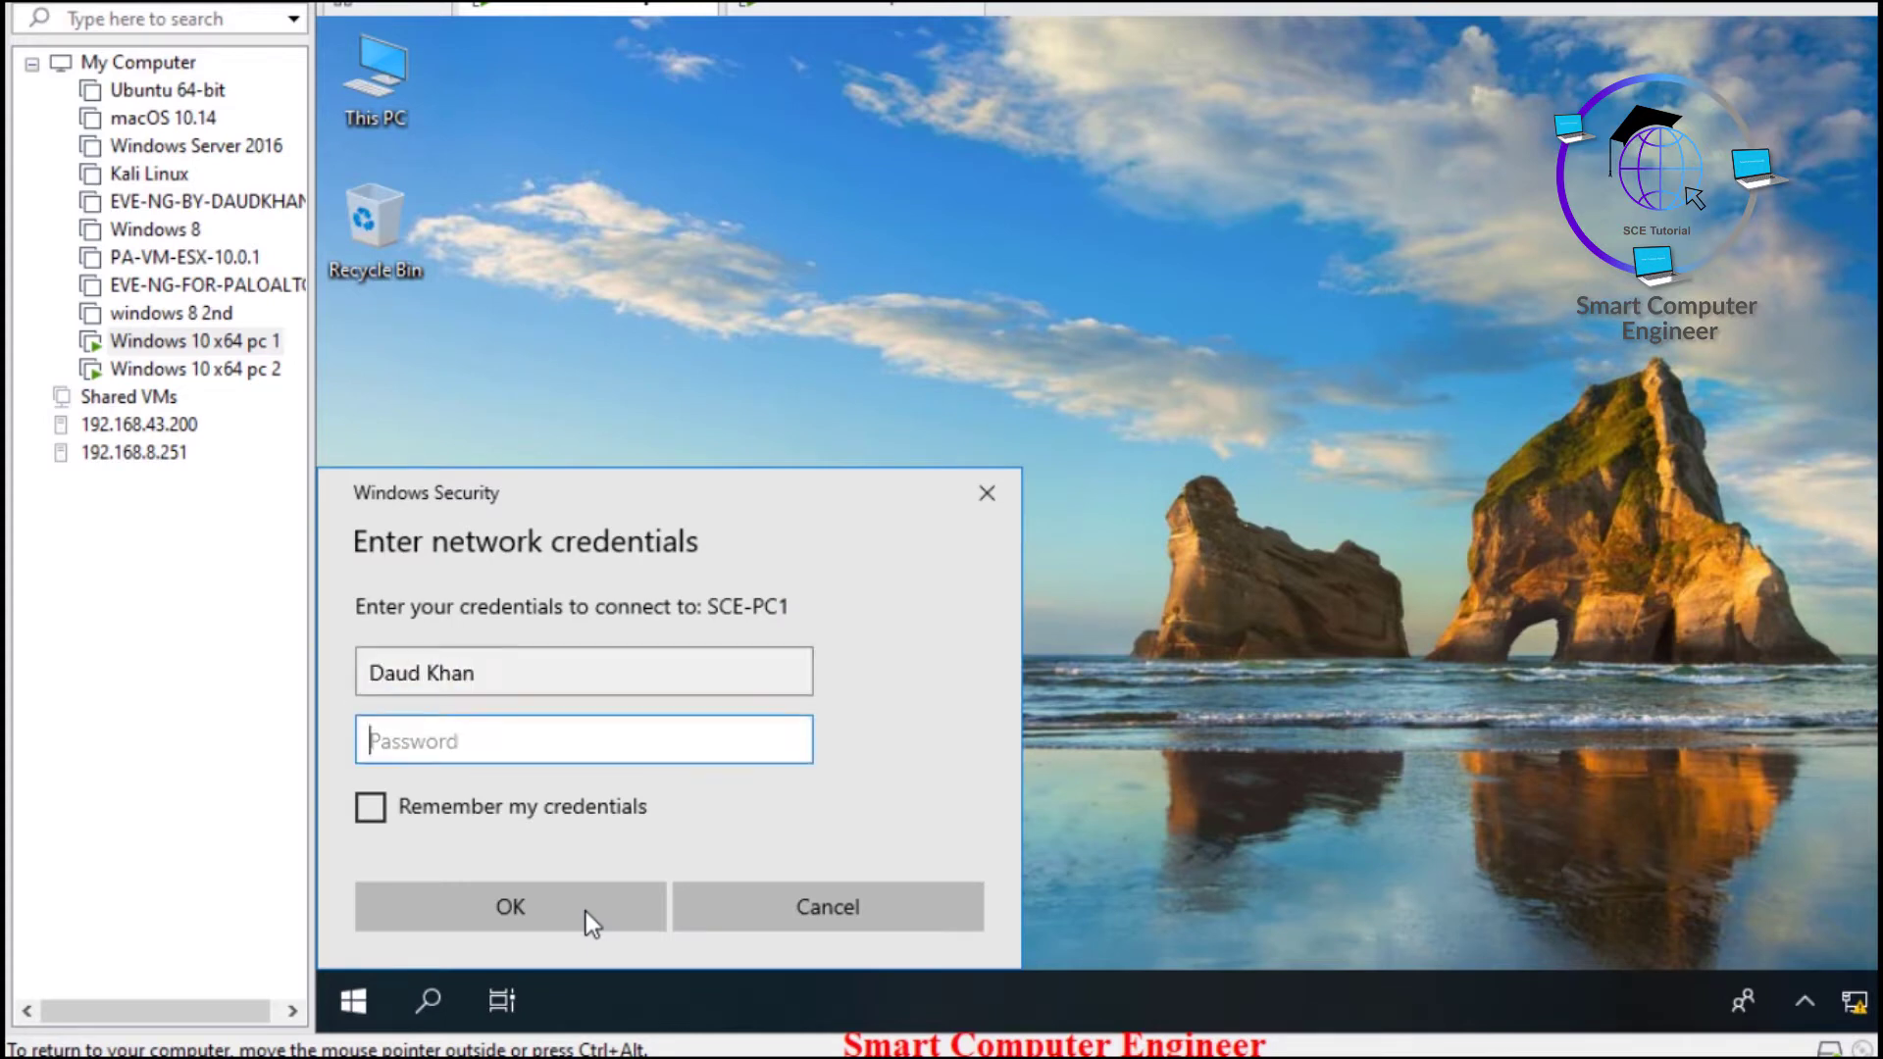
pyautogui.write('•••••••••')
pyautogui.click(586, 910)
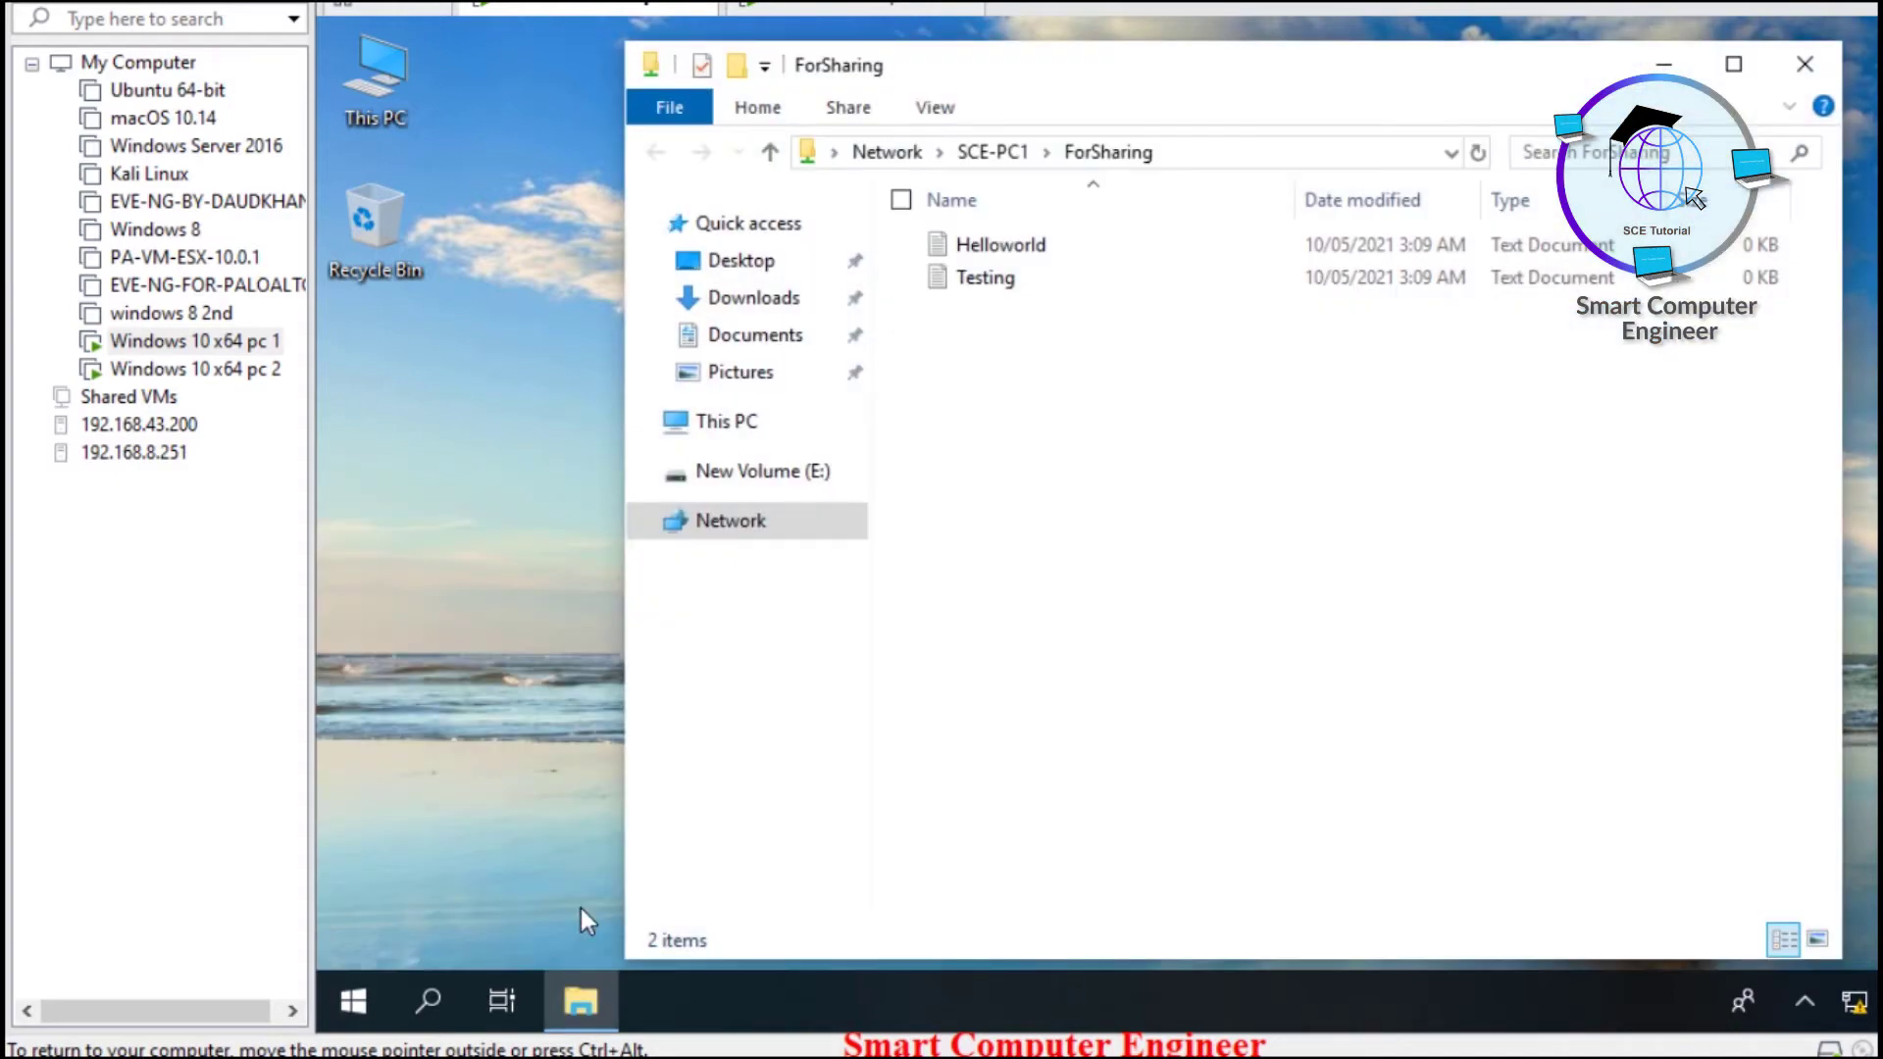
# - Go up to Network, maximise Explorer, and open \\10.0.0.2\ForSharing from the address bar suggestions
pyautogui.click(992, 157)
pyautogui.click(908, 151)
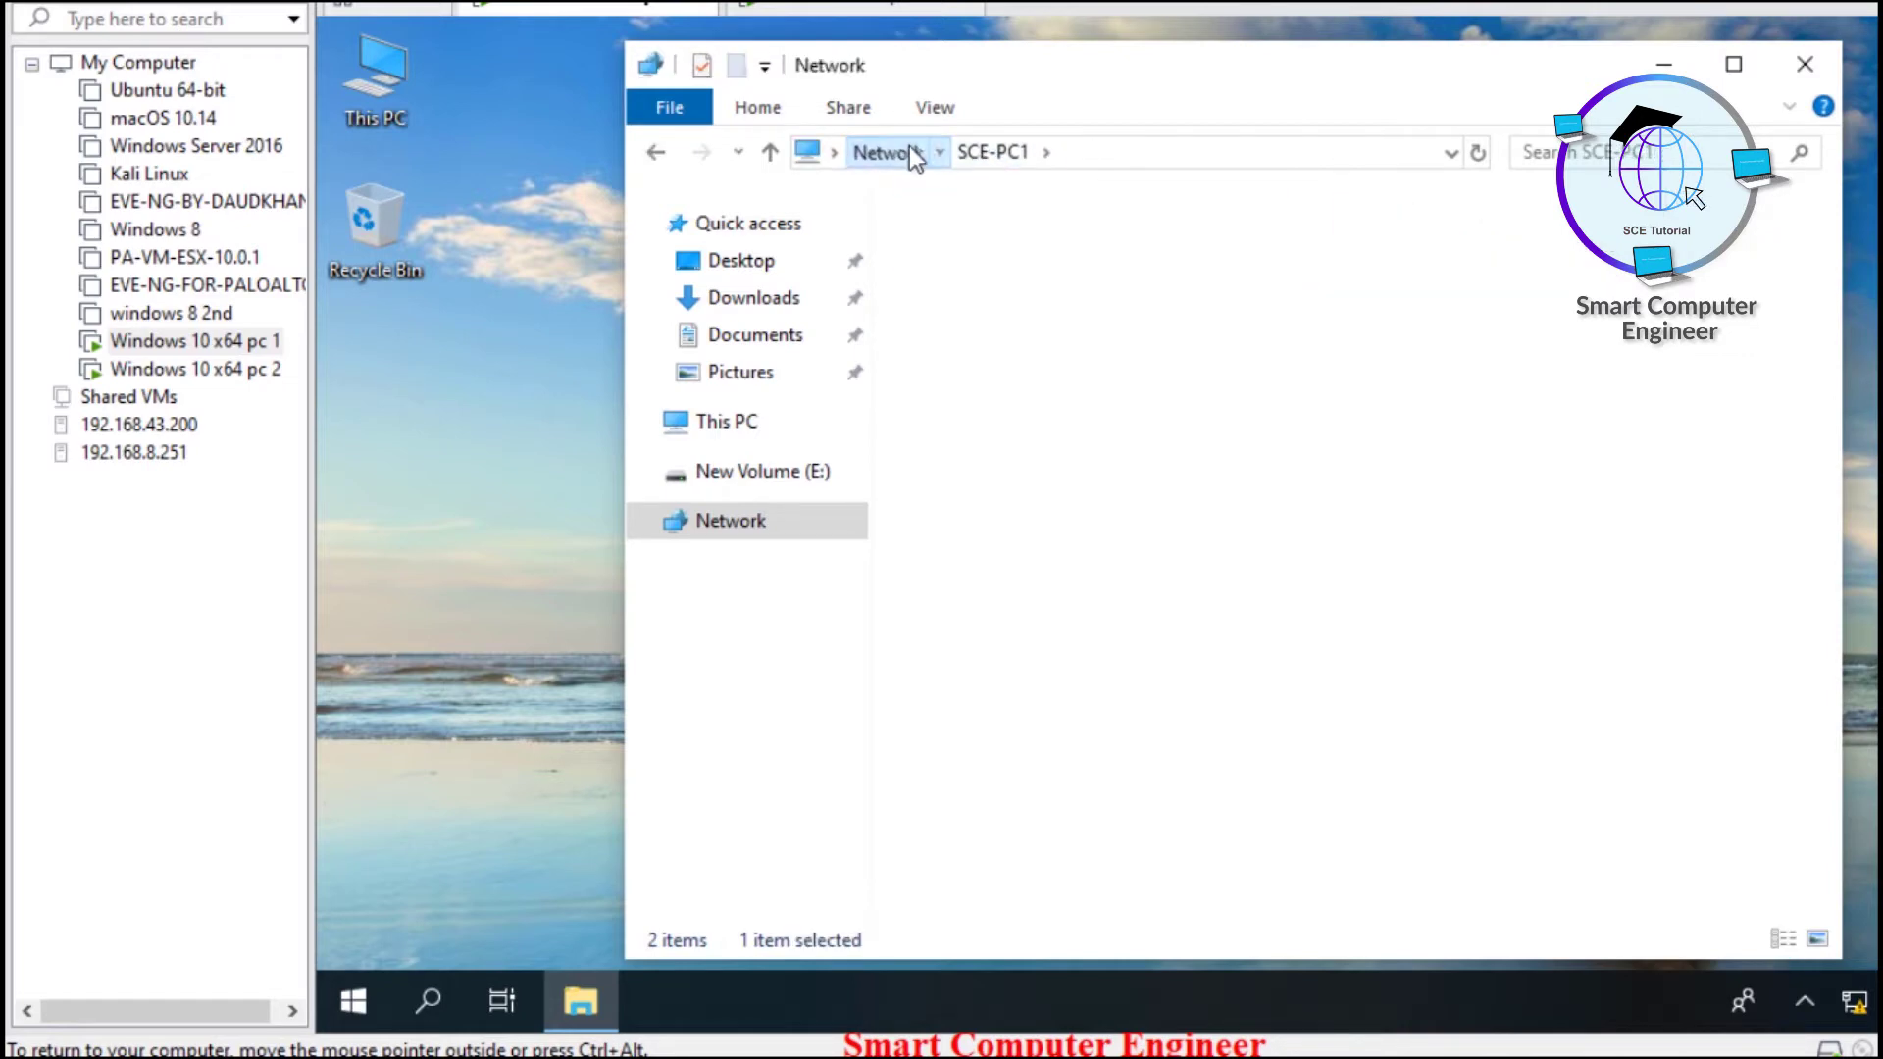
pyautogui.doubleClick(1198, 69)
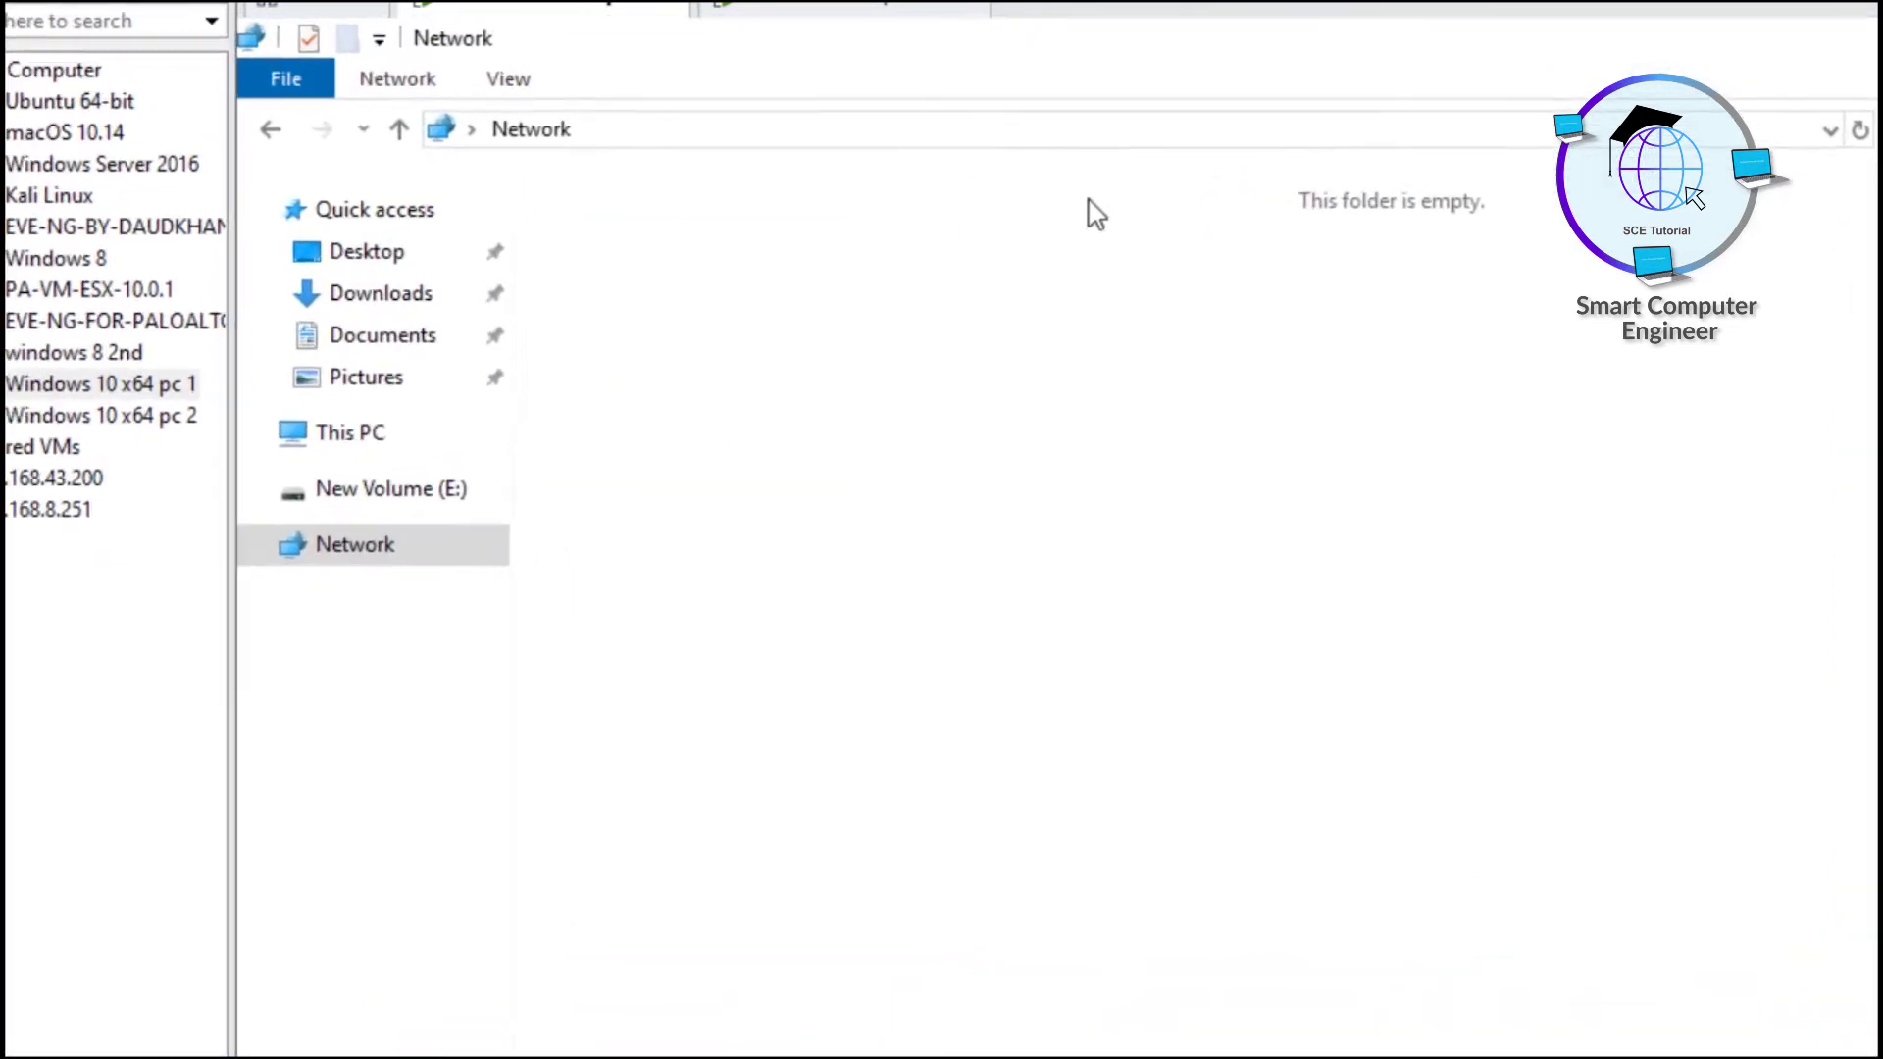
pyautogui.click(983, 138)
pyautogui.write('\\\\')
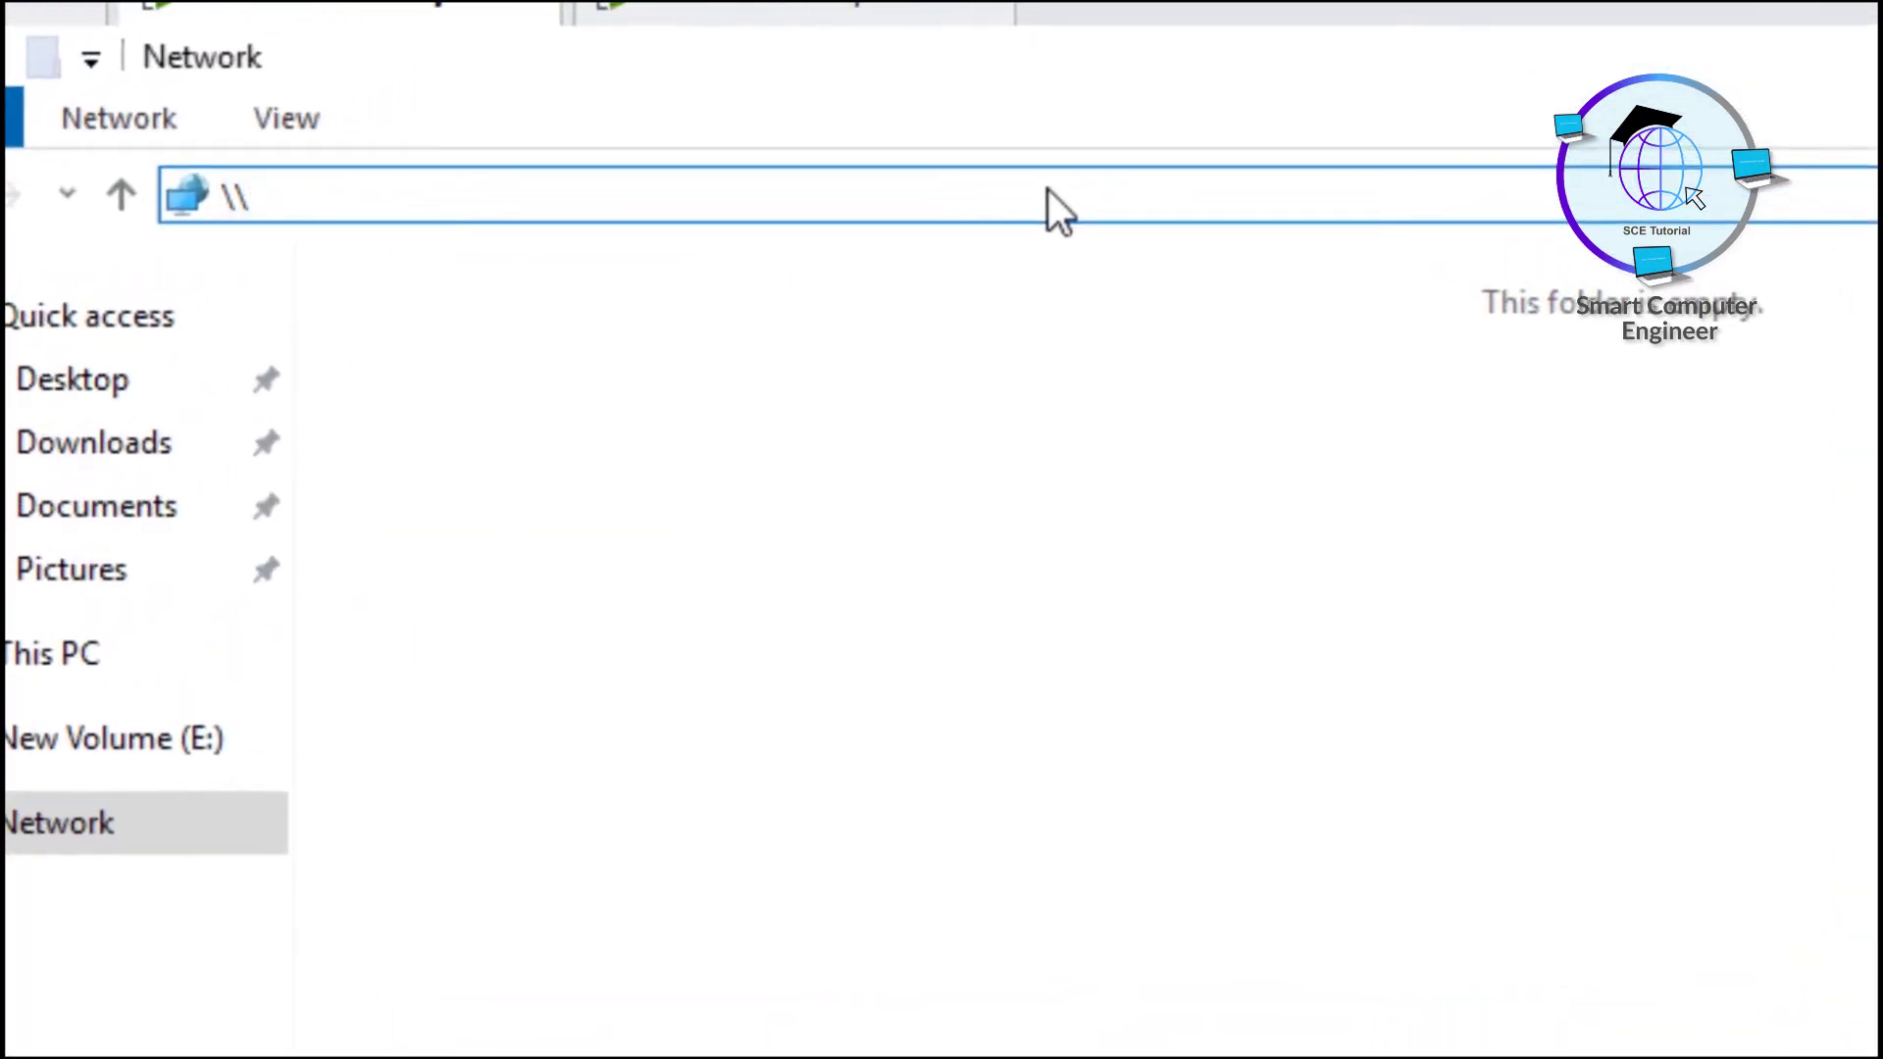
pyautogui.press('Down')
pyautogui.press('Down')
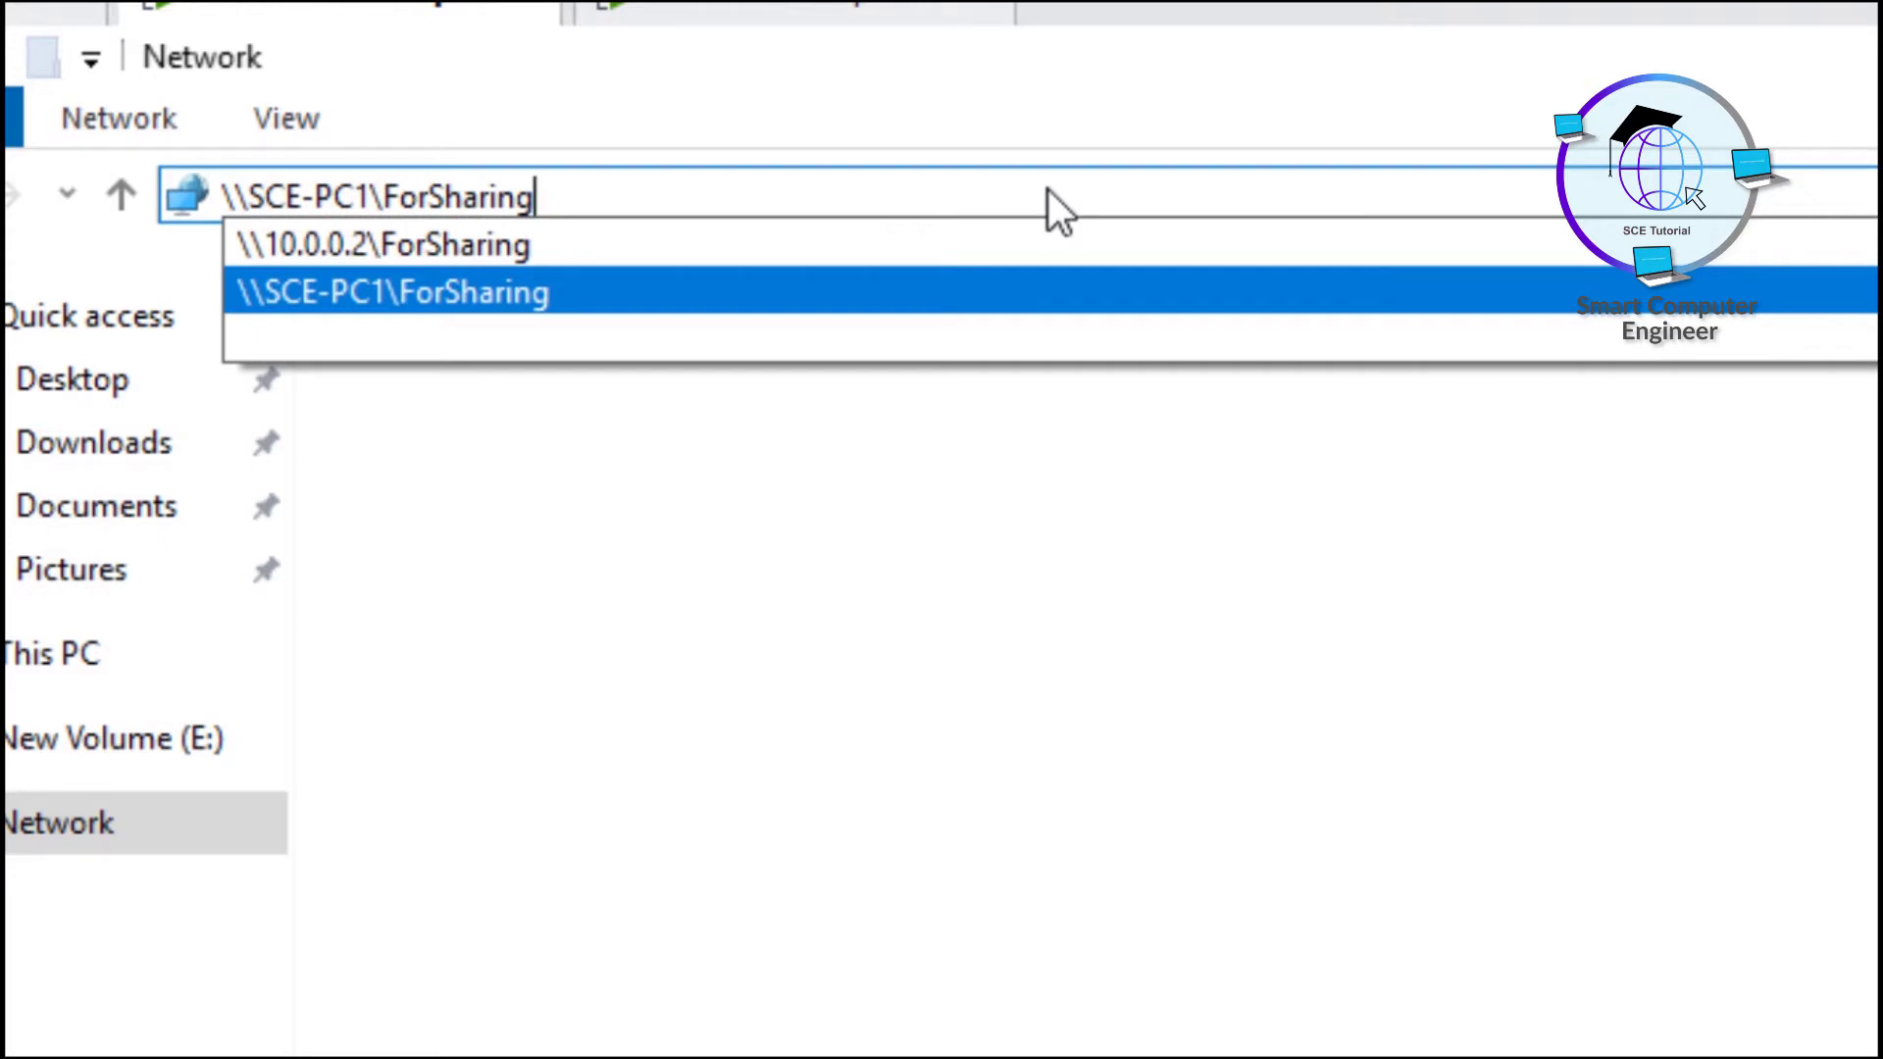
pyautogui.press('Up')
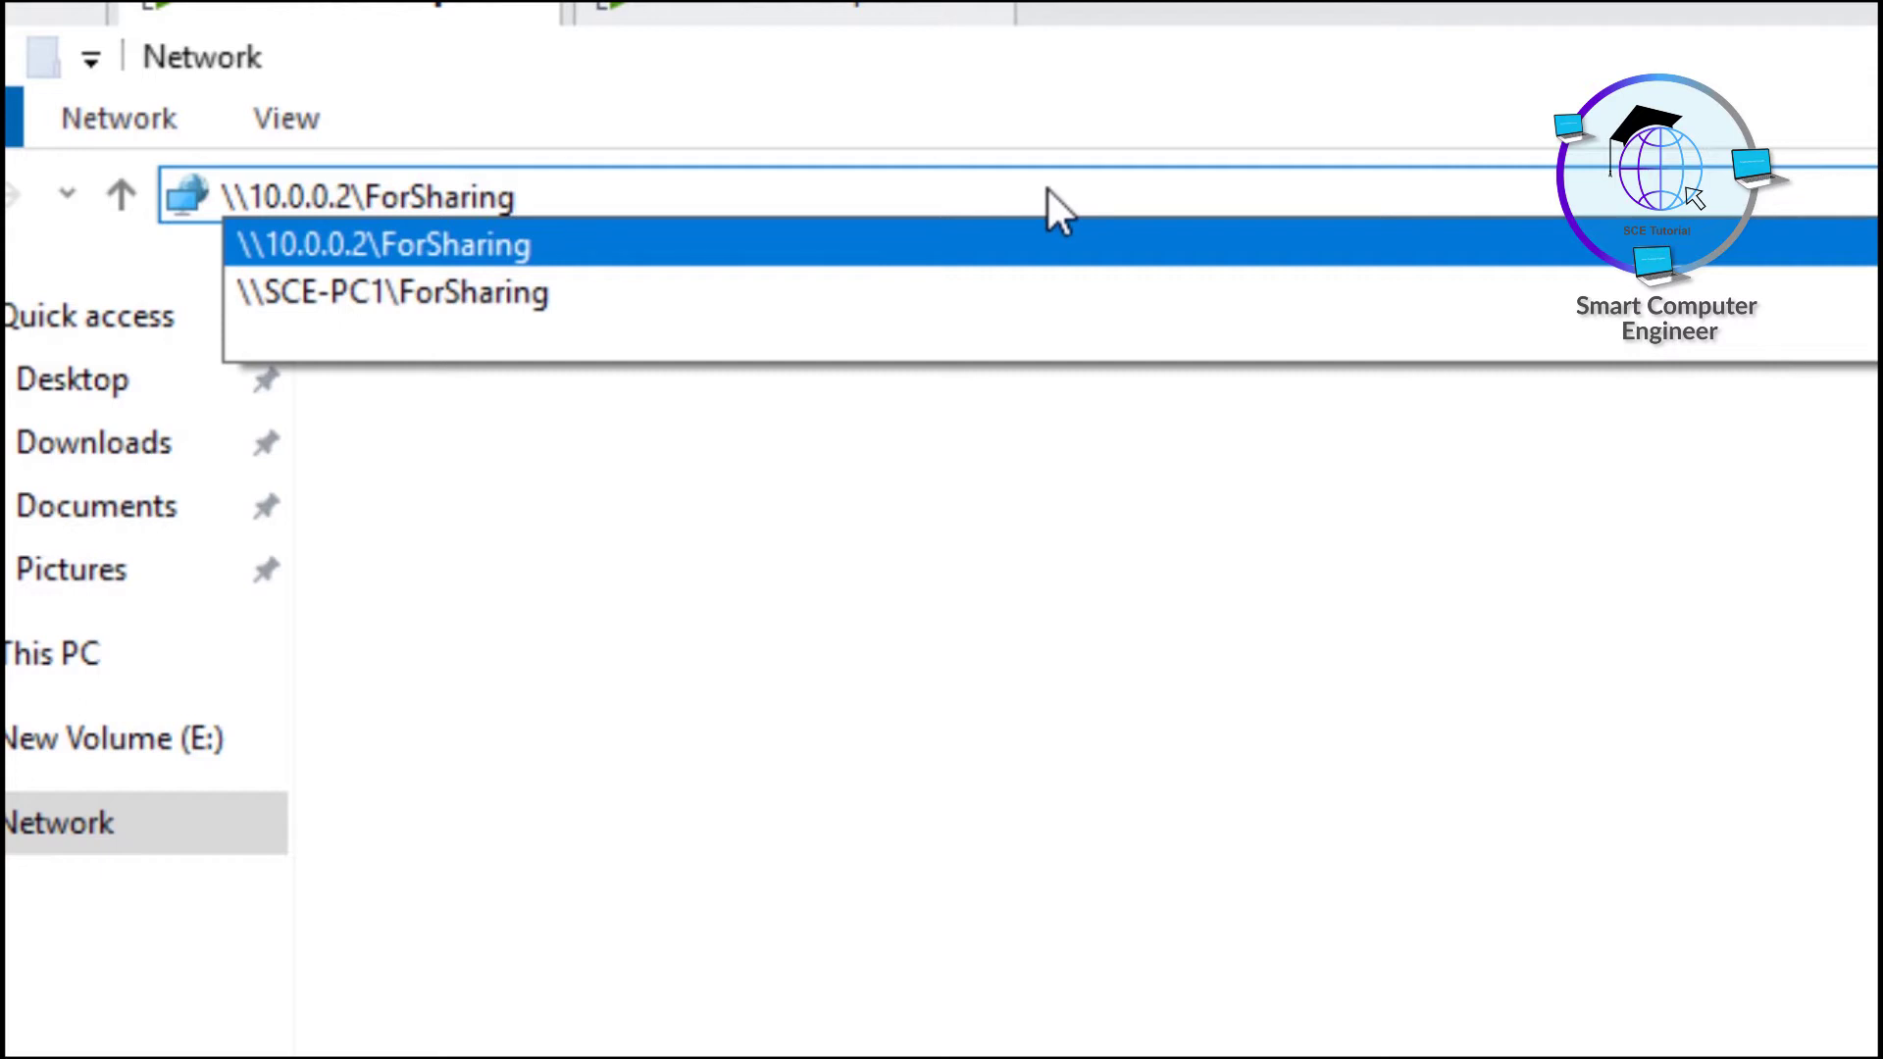
pyautogui.press('Return')
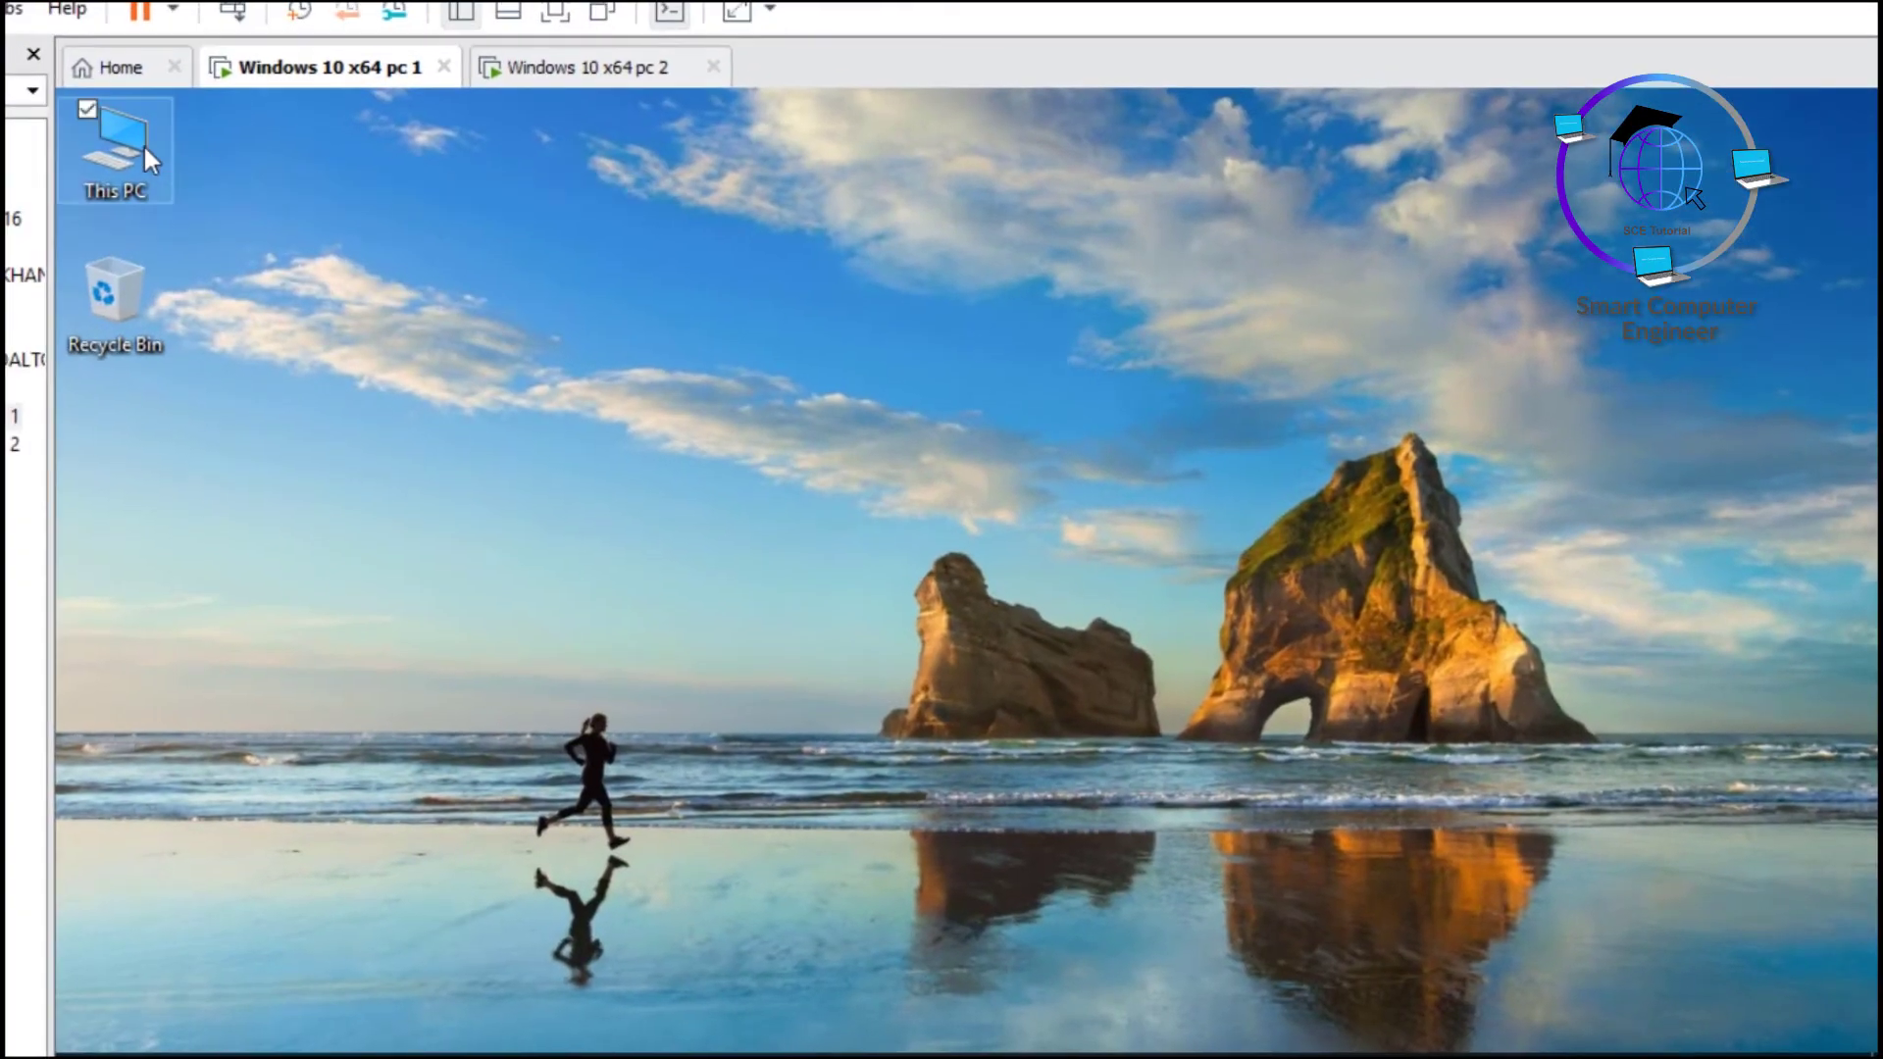
pyautogui.doubleClick(117, 147)
pyautogui.click(1321, 617)
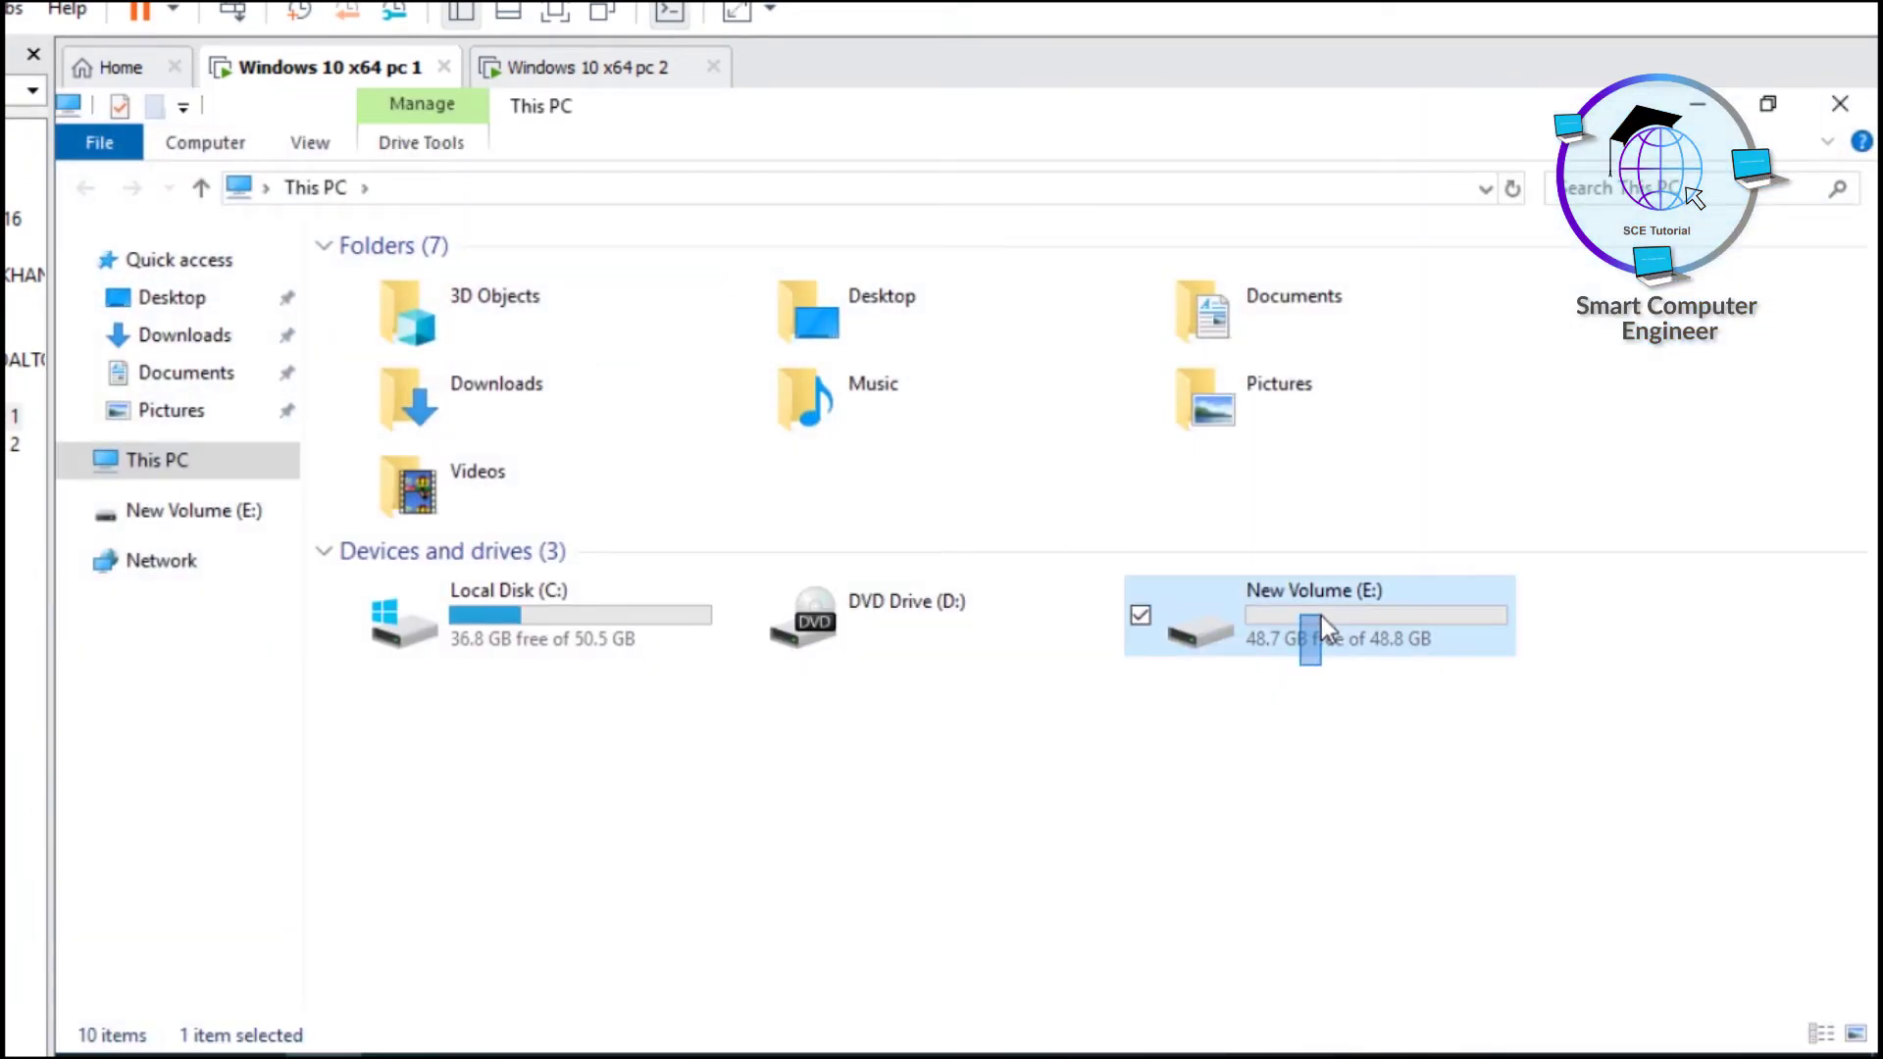
pyautogui.click(987, 789)
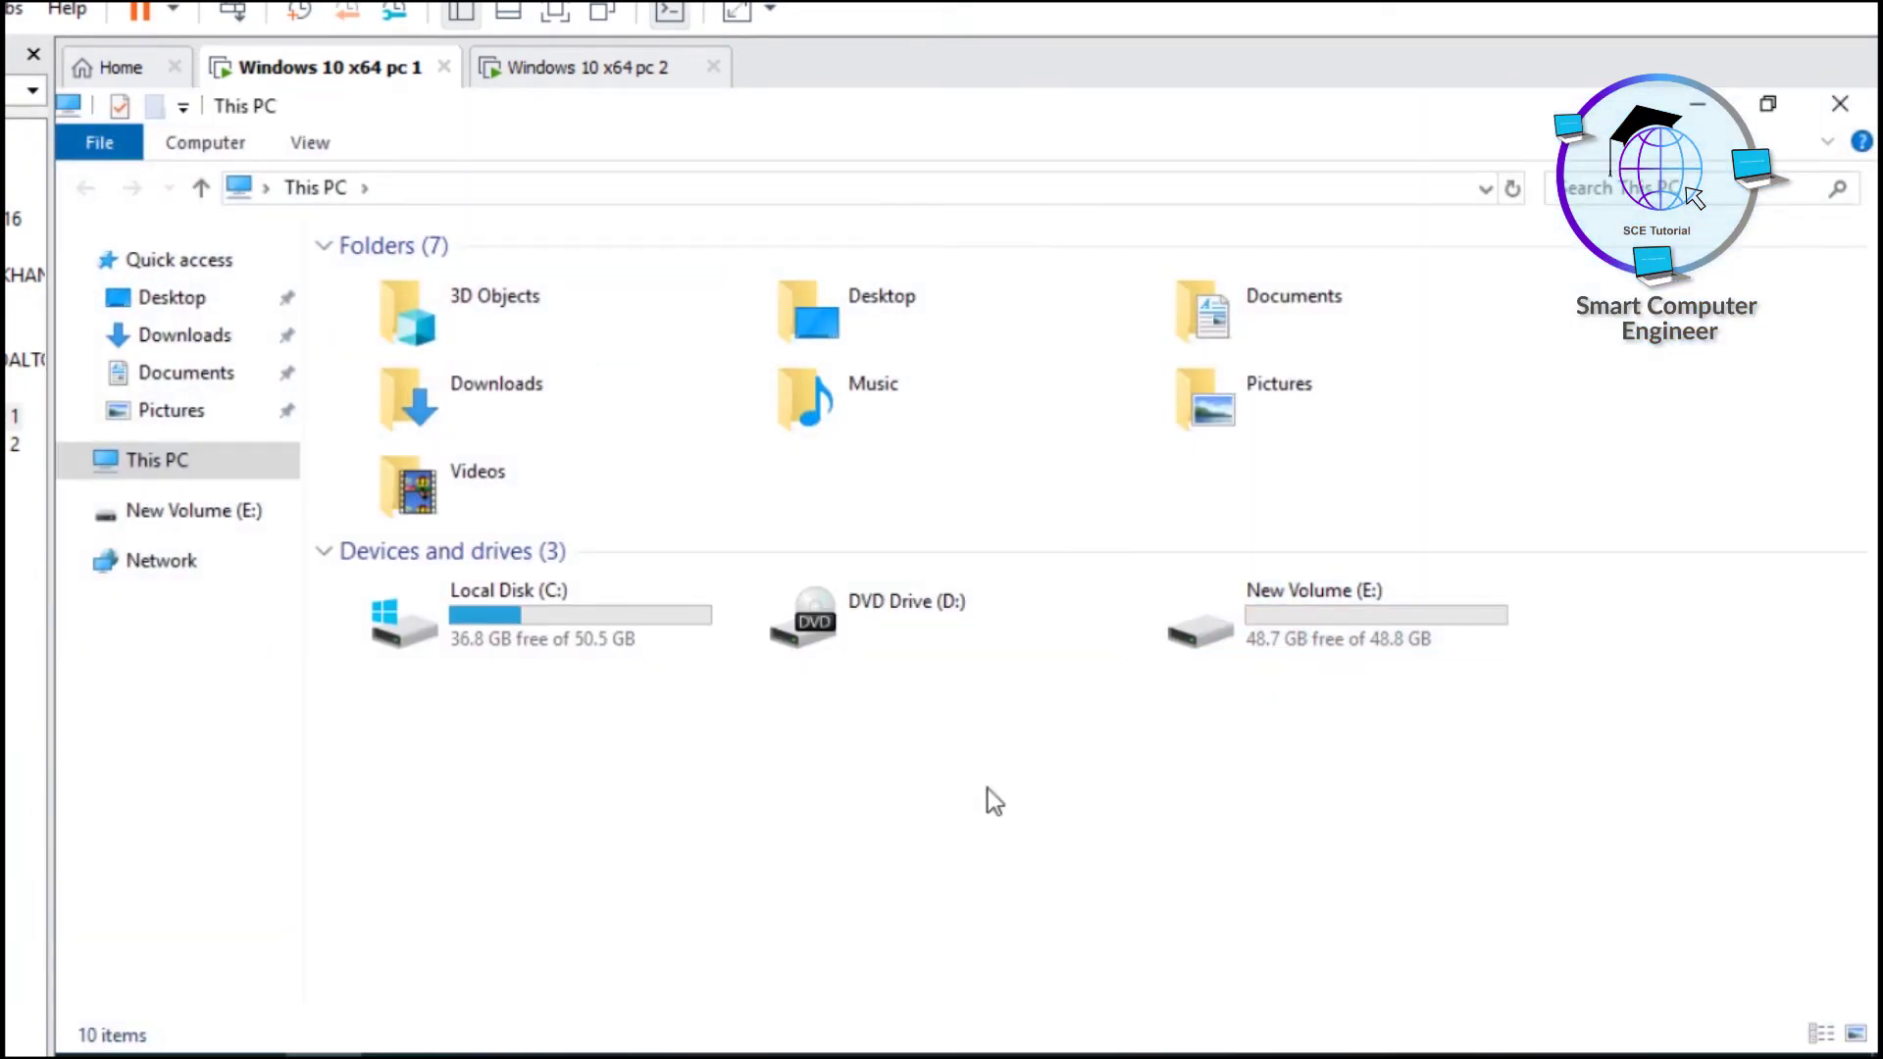
pyautogui.doubleClick(1297, 630)
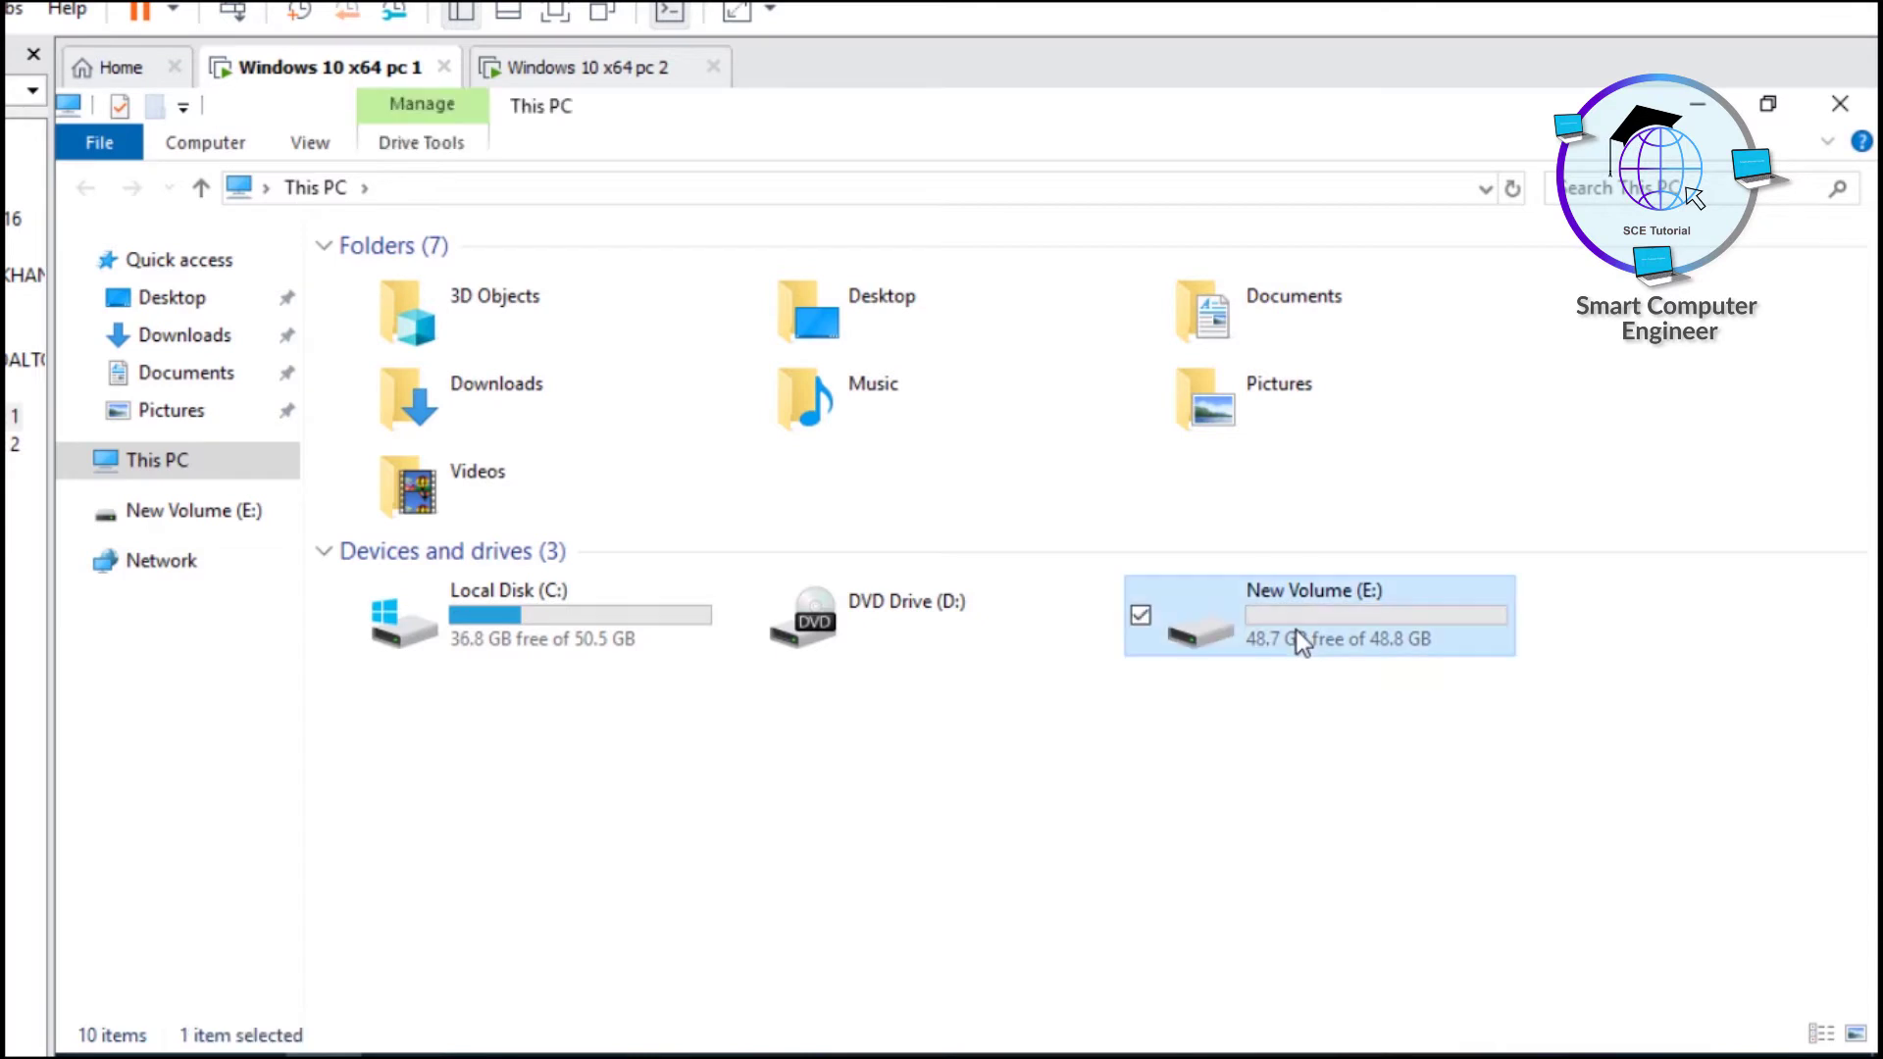
pyautogui.hotkey('alt', 'Left')
pyautogui.click(702, 769)
pyautogui.moveTo(434, 715); pyautogui.dragTo(750, 800)
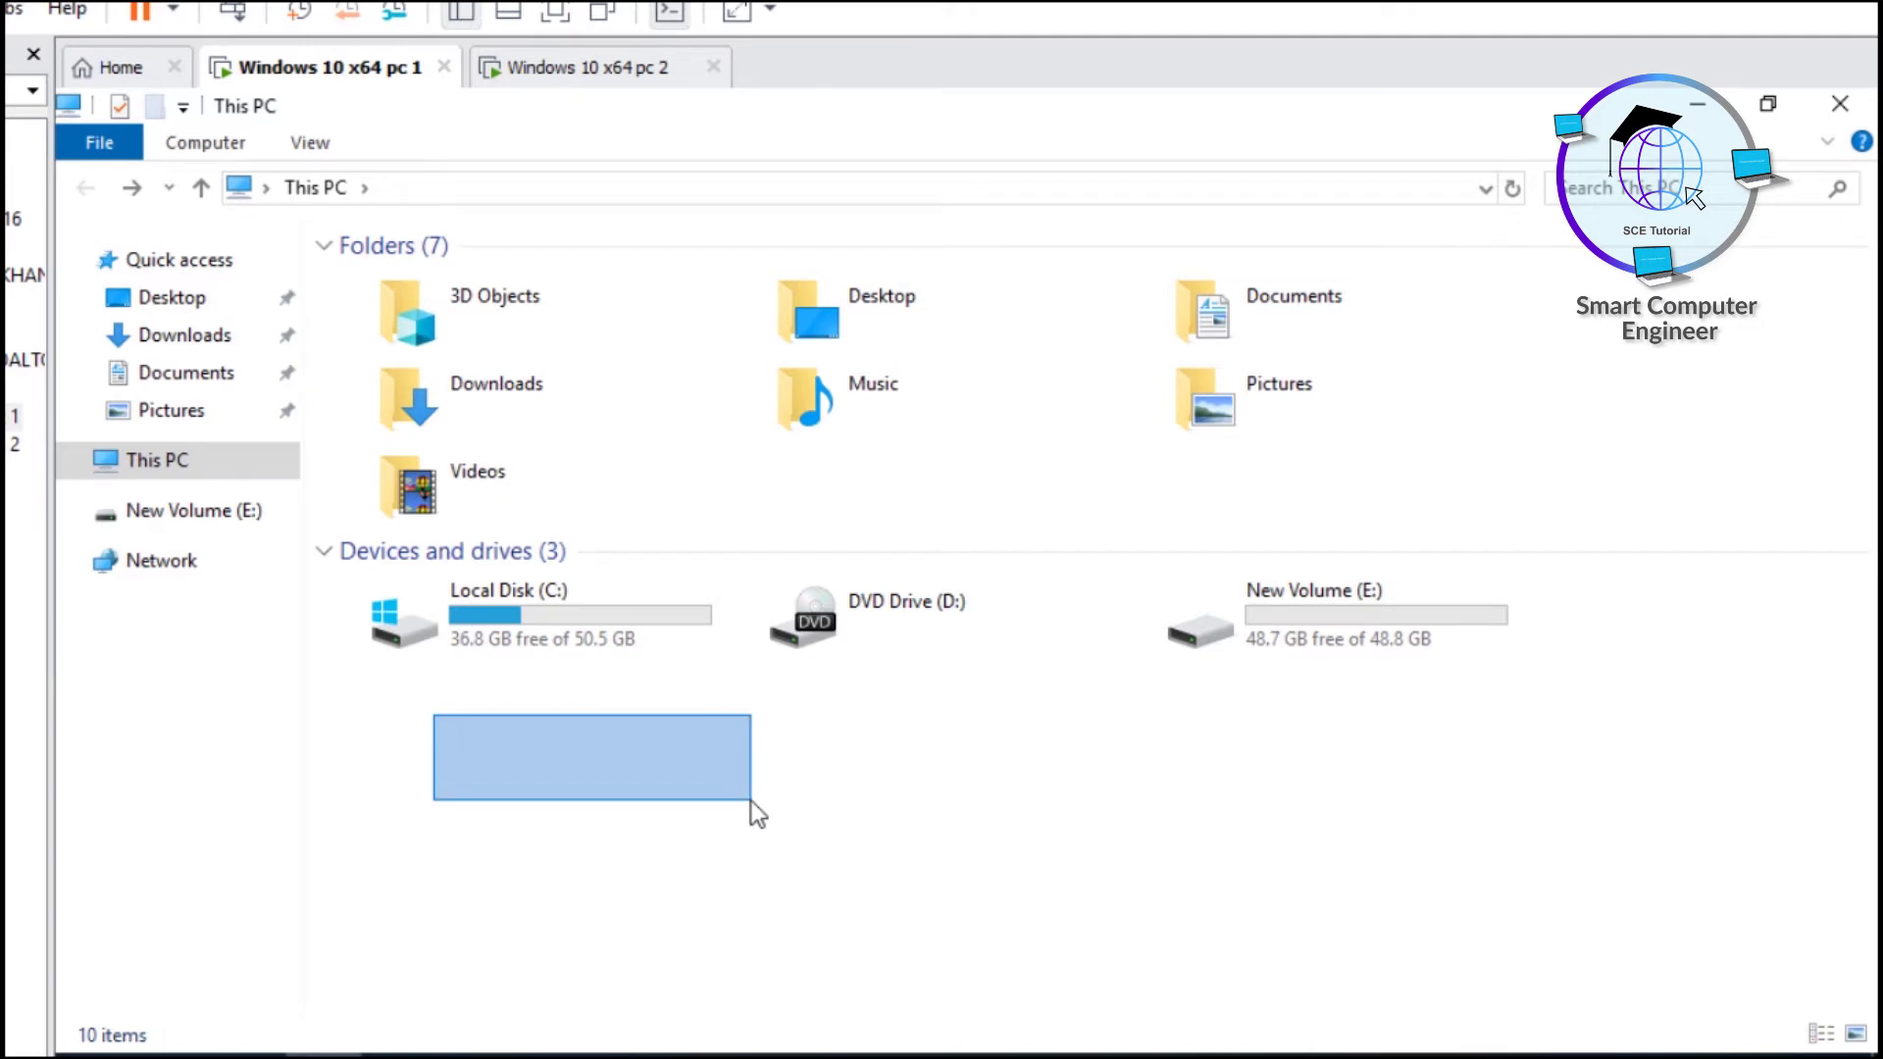
pyautogui.moveTo(751, 802); pyautogui.dragTo(752, 806)
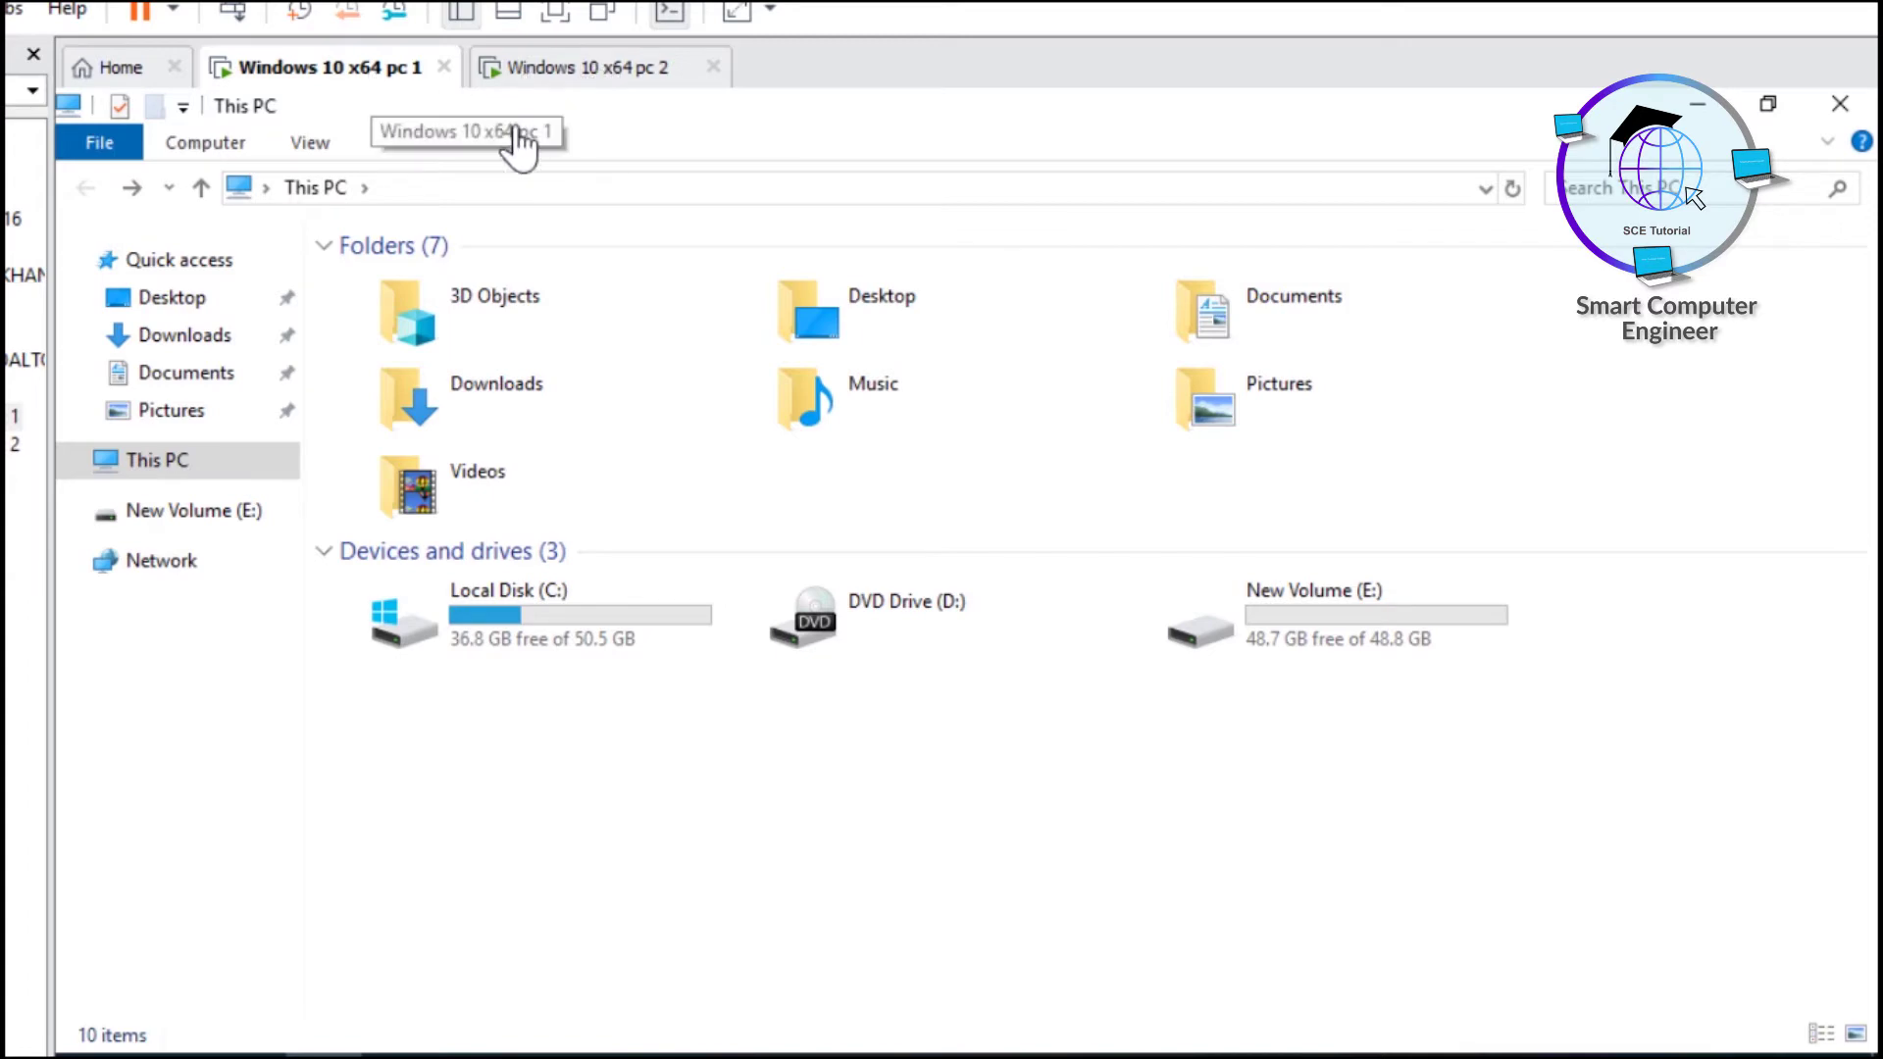
pyautogui.click(551, 86)
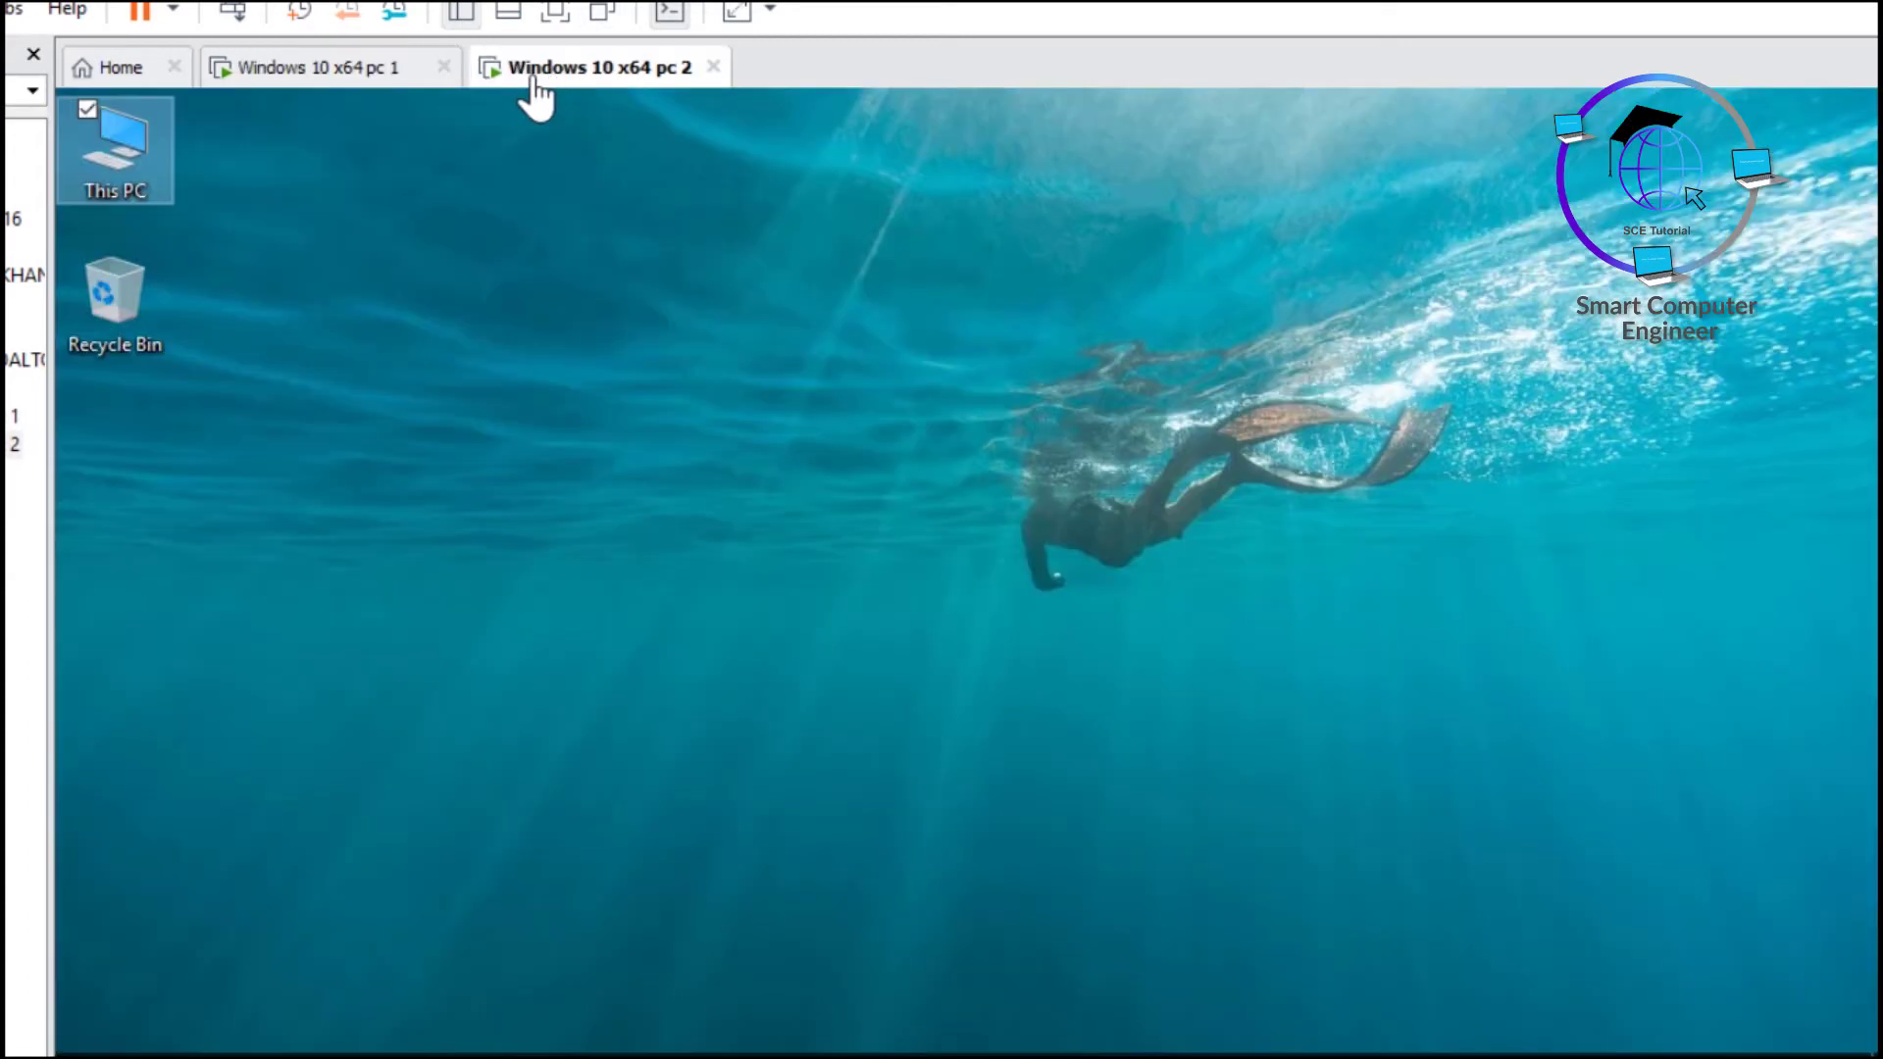
pyautogui.click(367, 64)
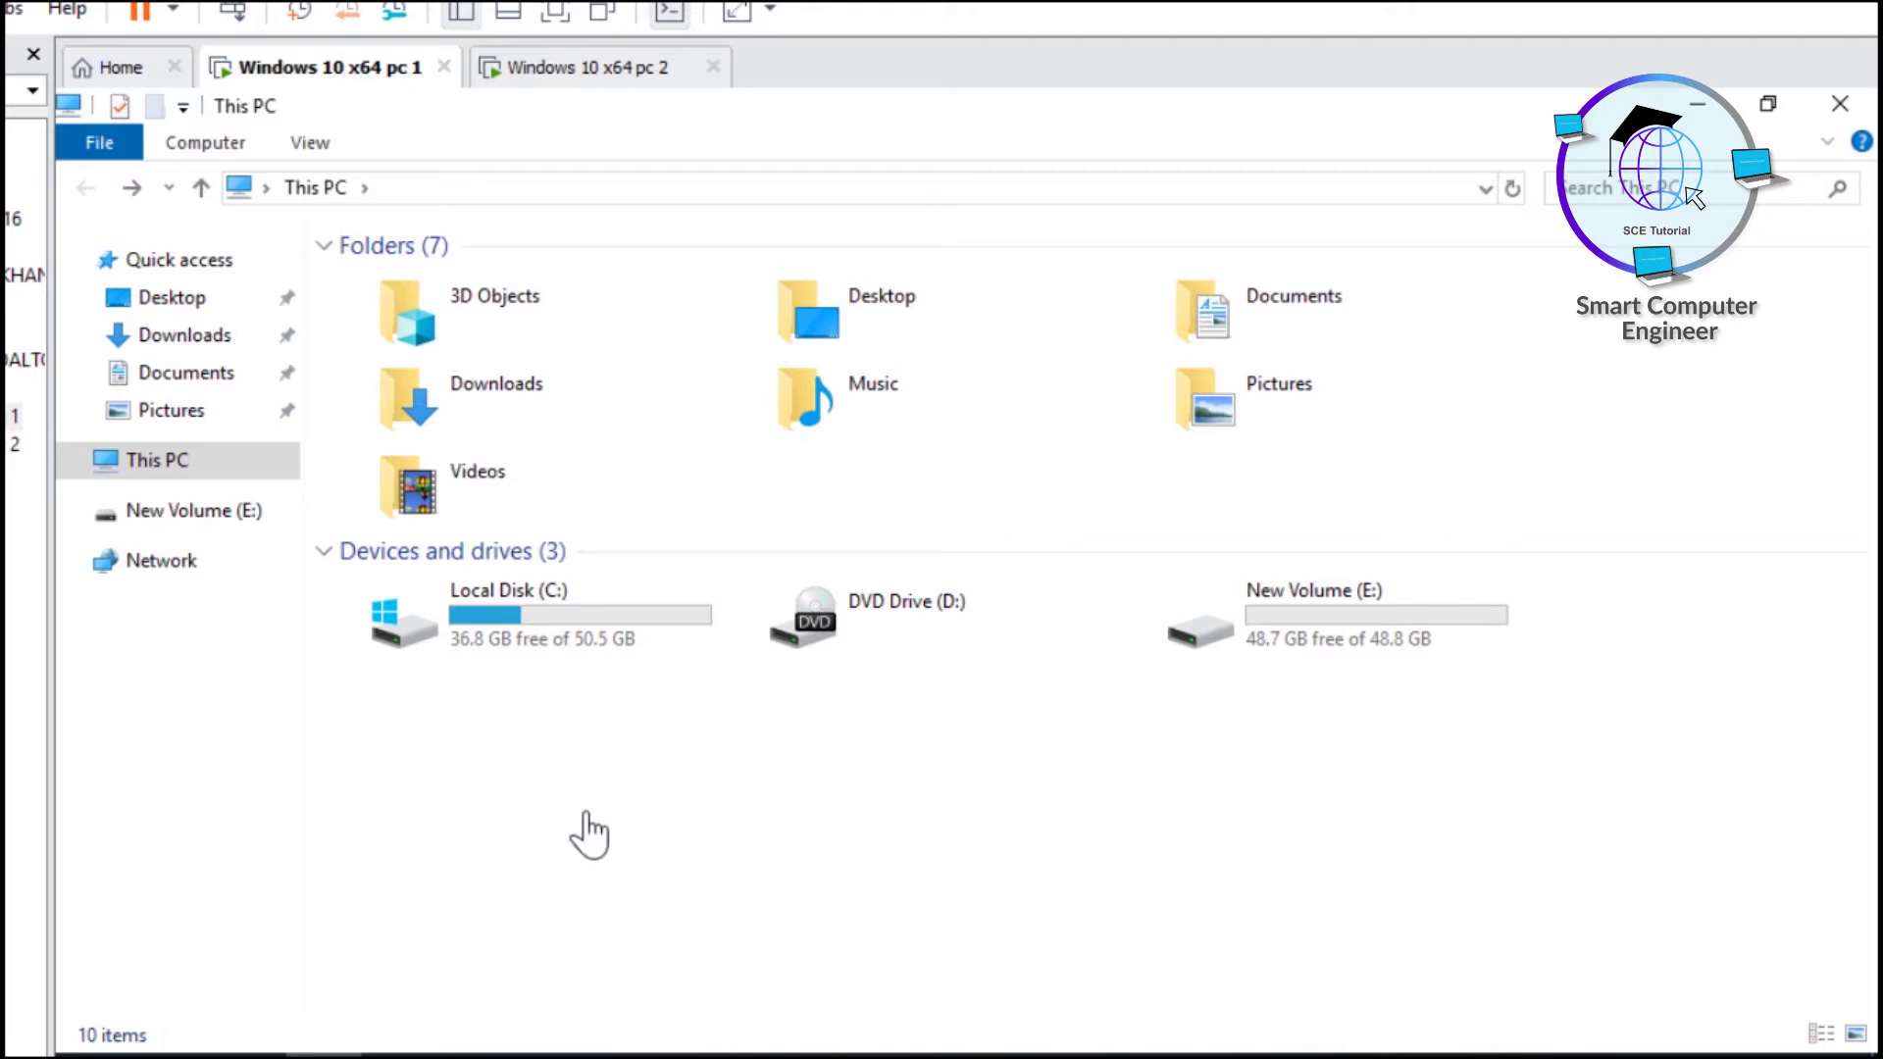
# - Open \\SCE-PC1\ForSharing from the address bar, then go up to SCE-PC1's share list
pyautogui.click(407, 196)
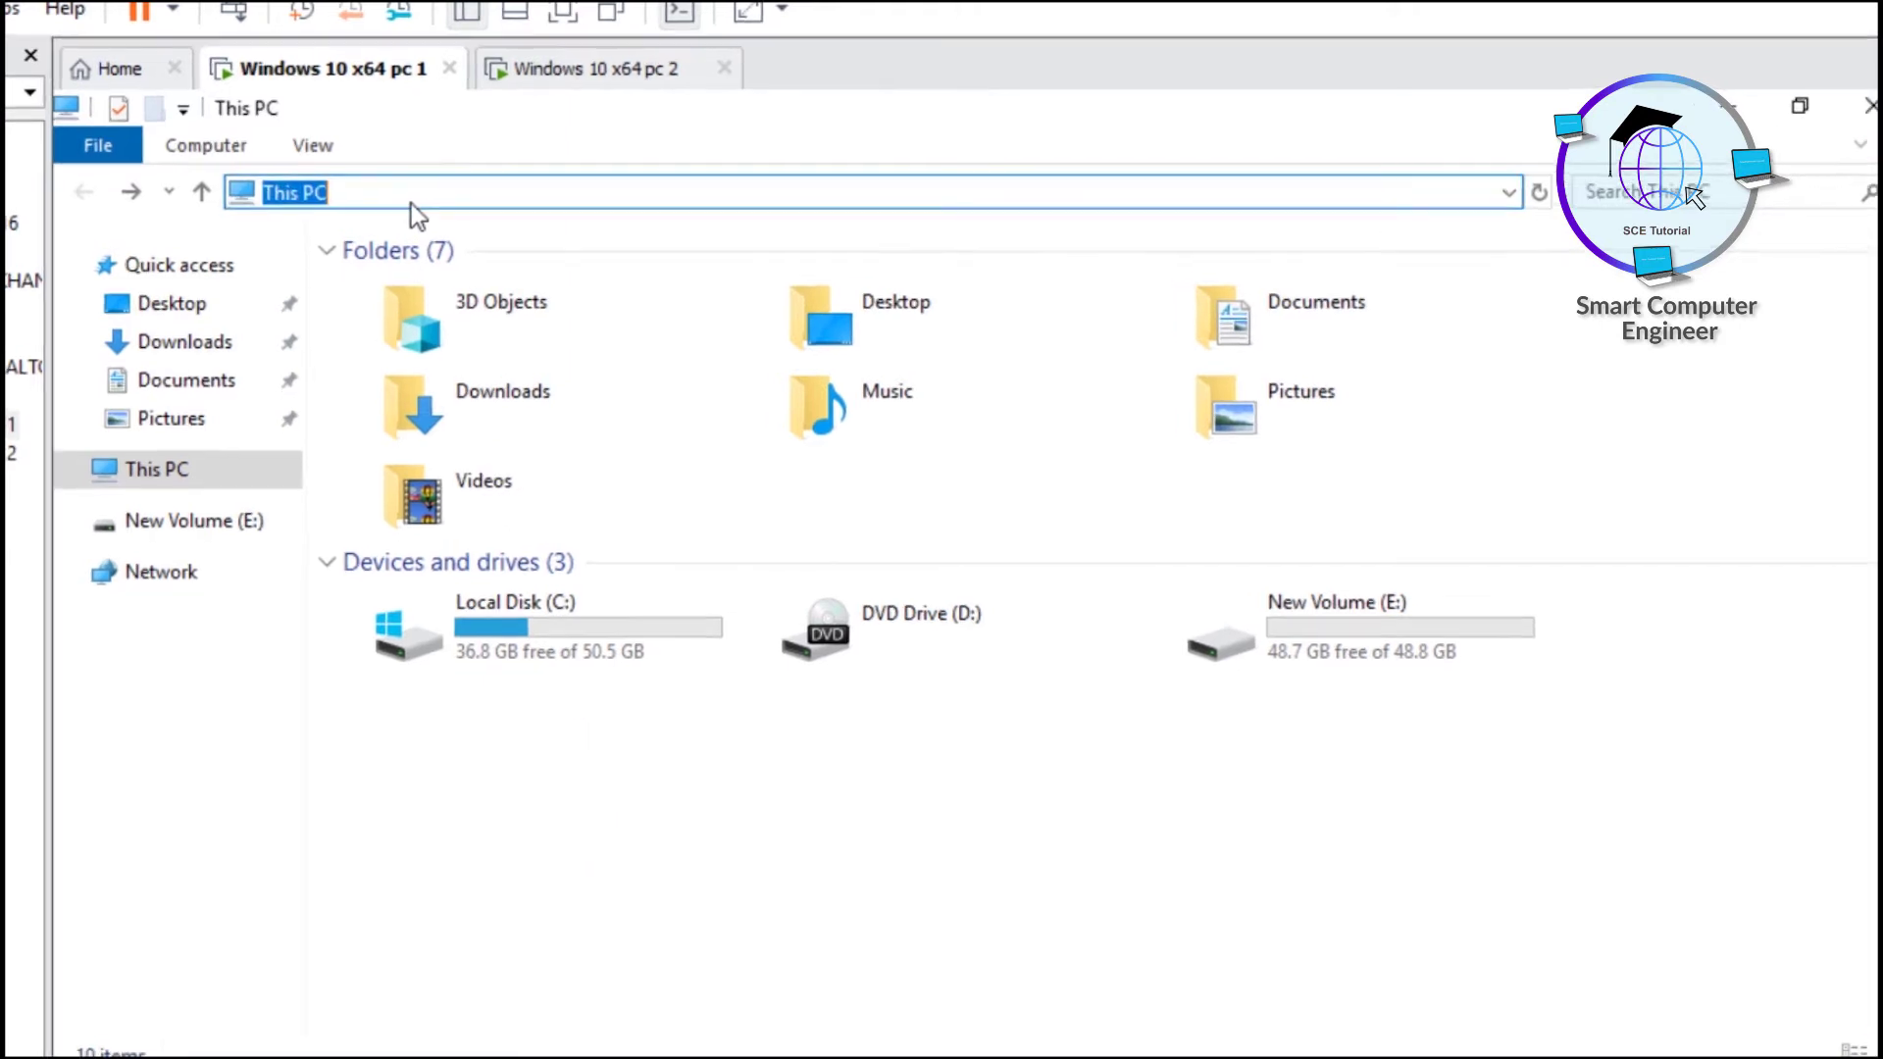
pyautogui.write('\\\\')
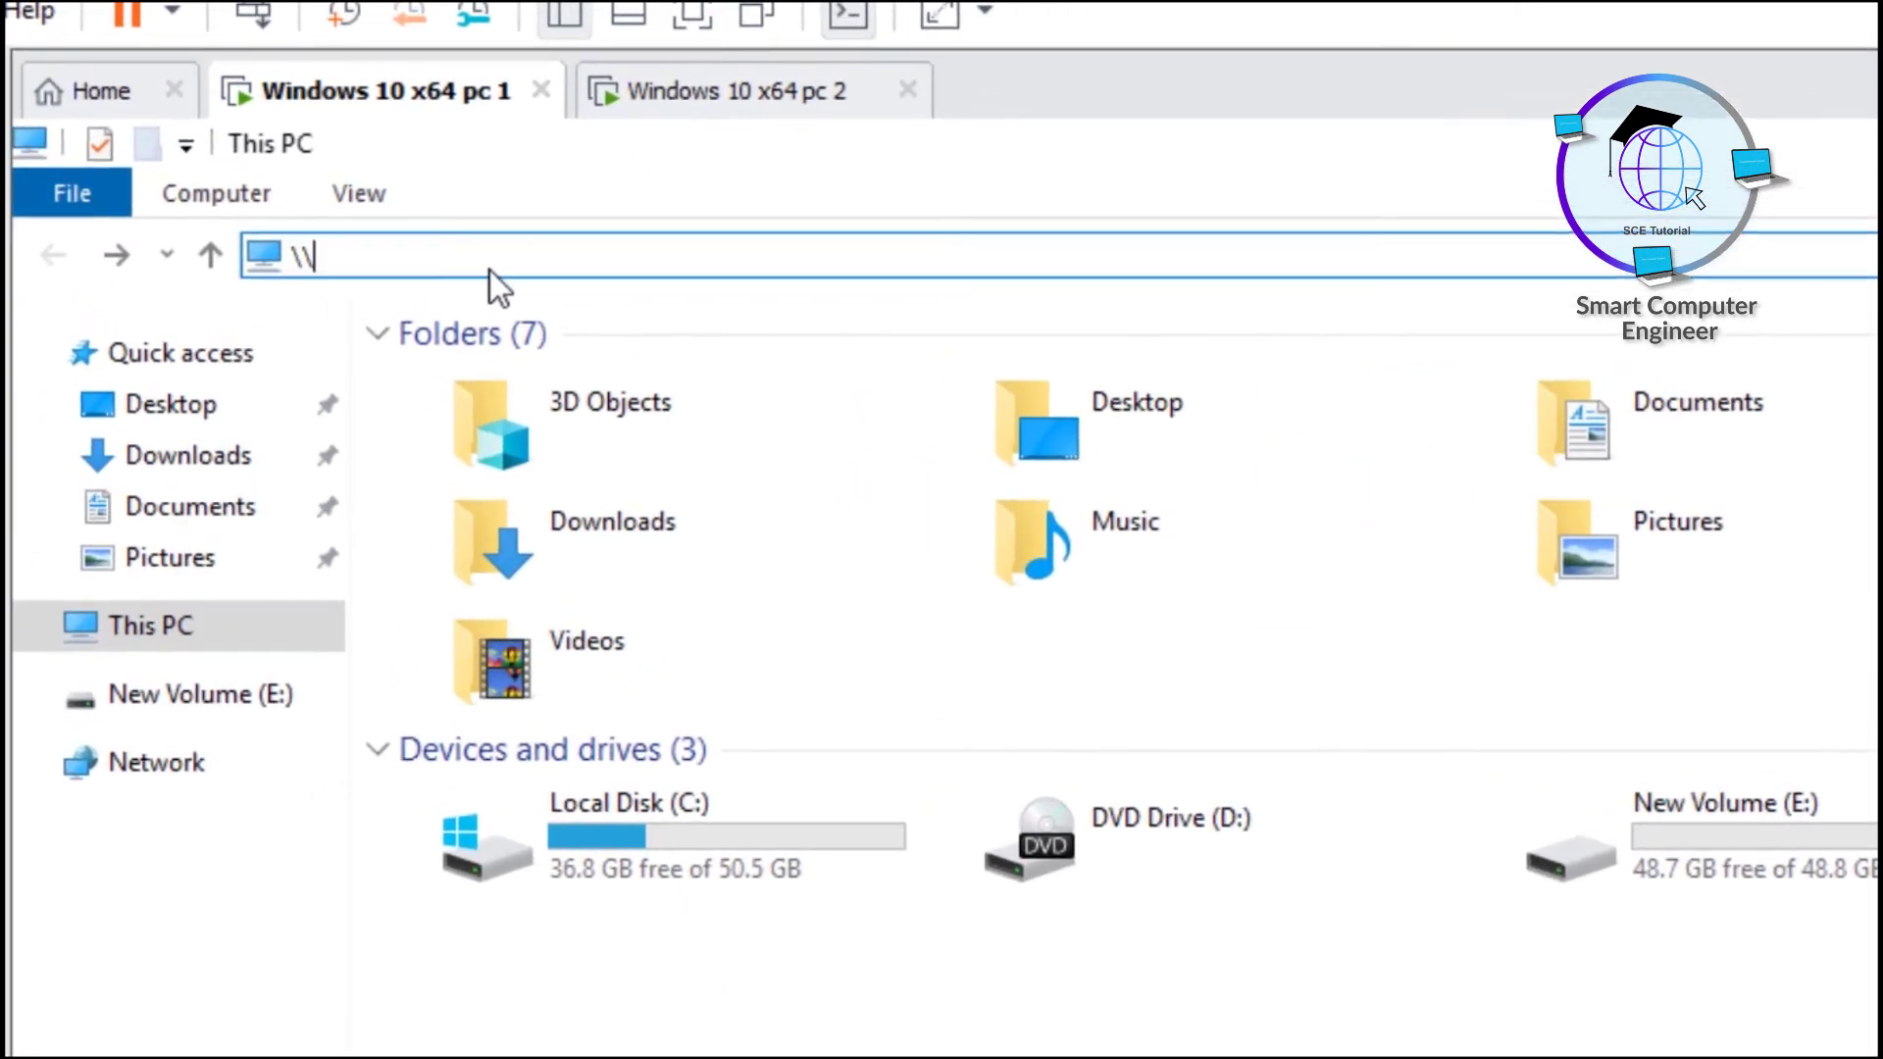
pyautogui.press('Down')
pyautogui.press('Down')
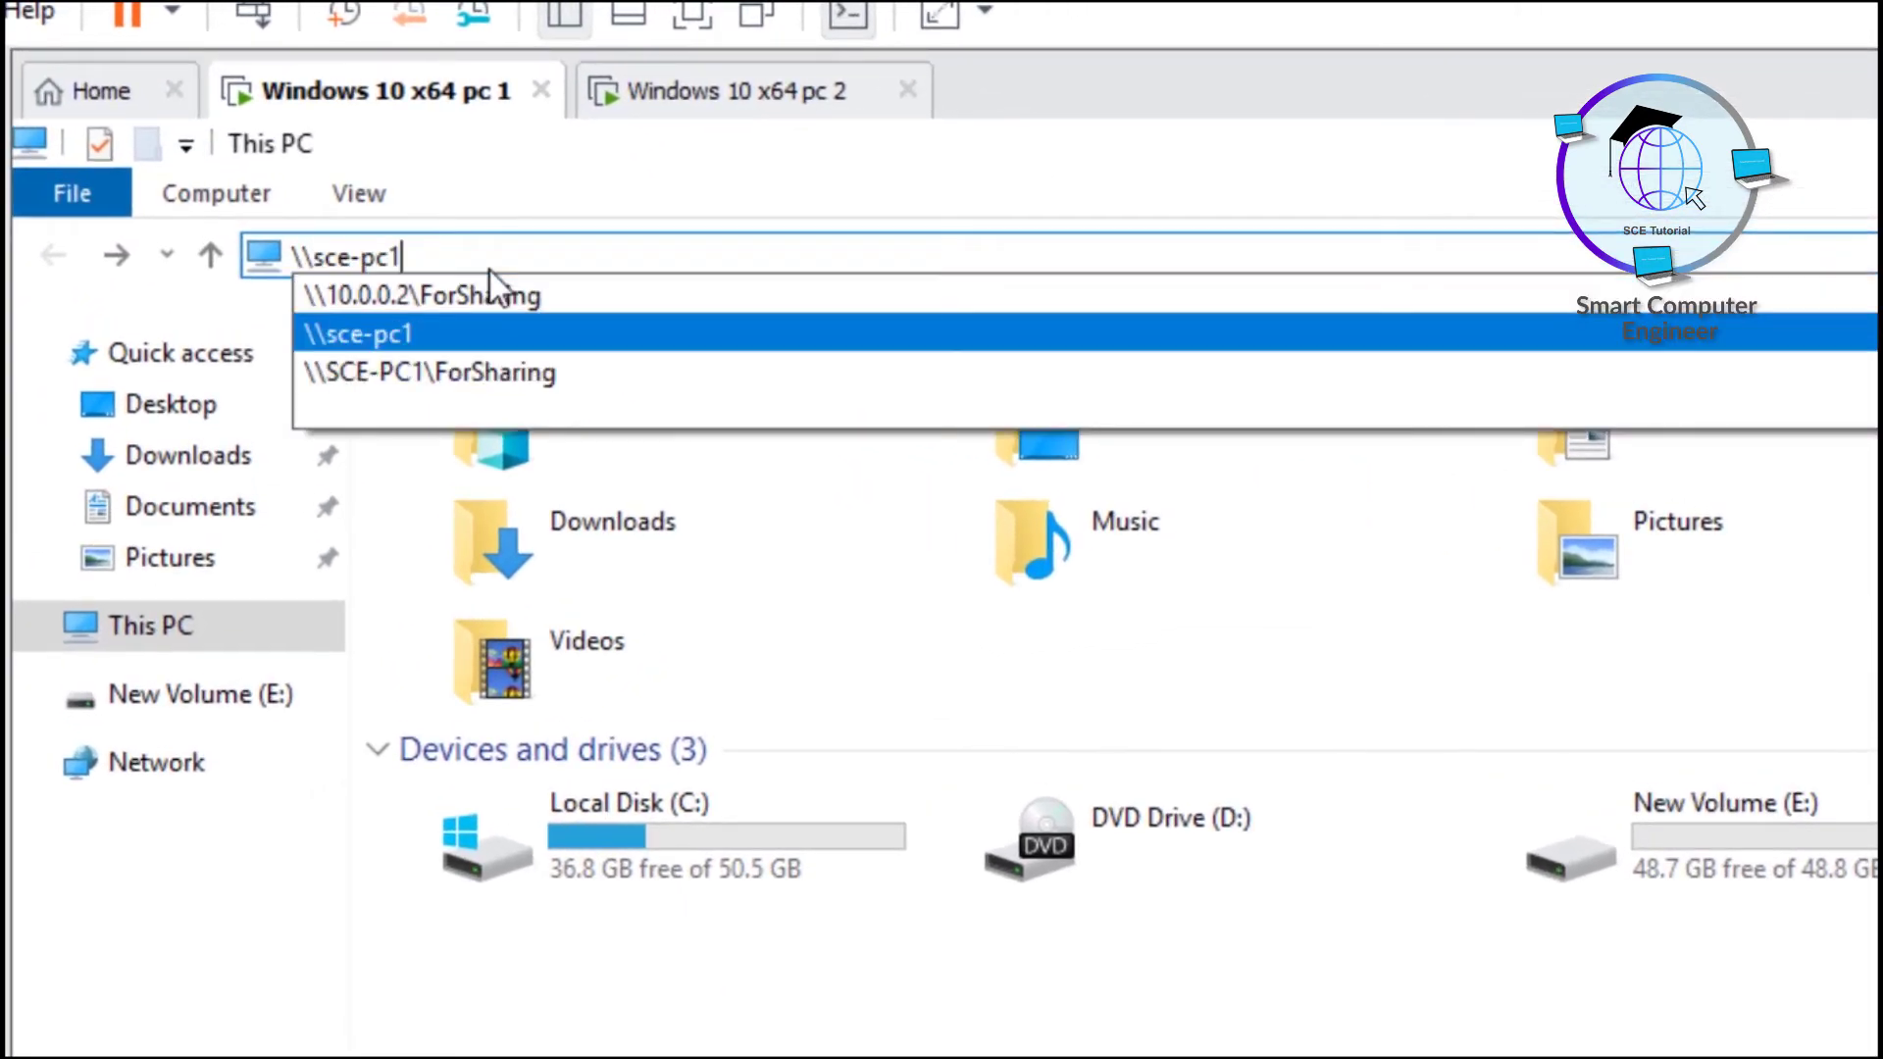
pyautogui.press('Down')
pyautogui.press('Return')
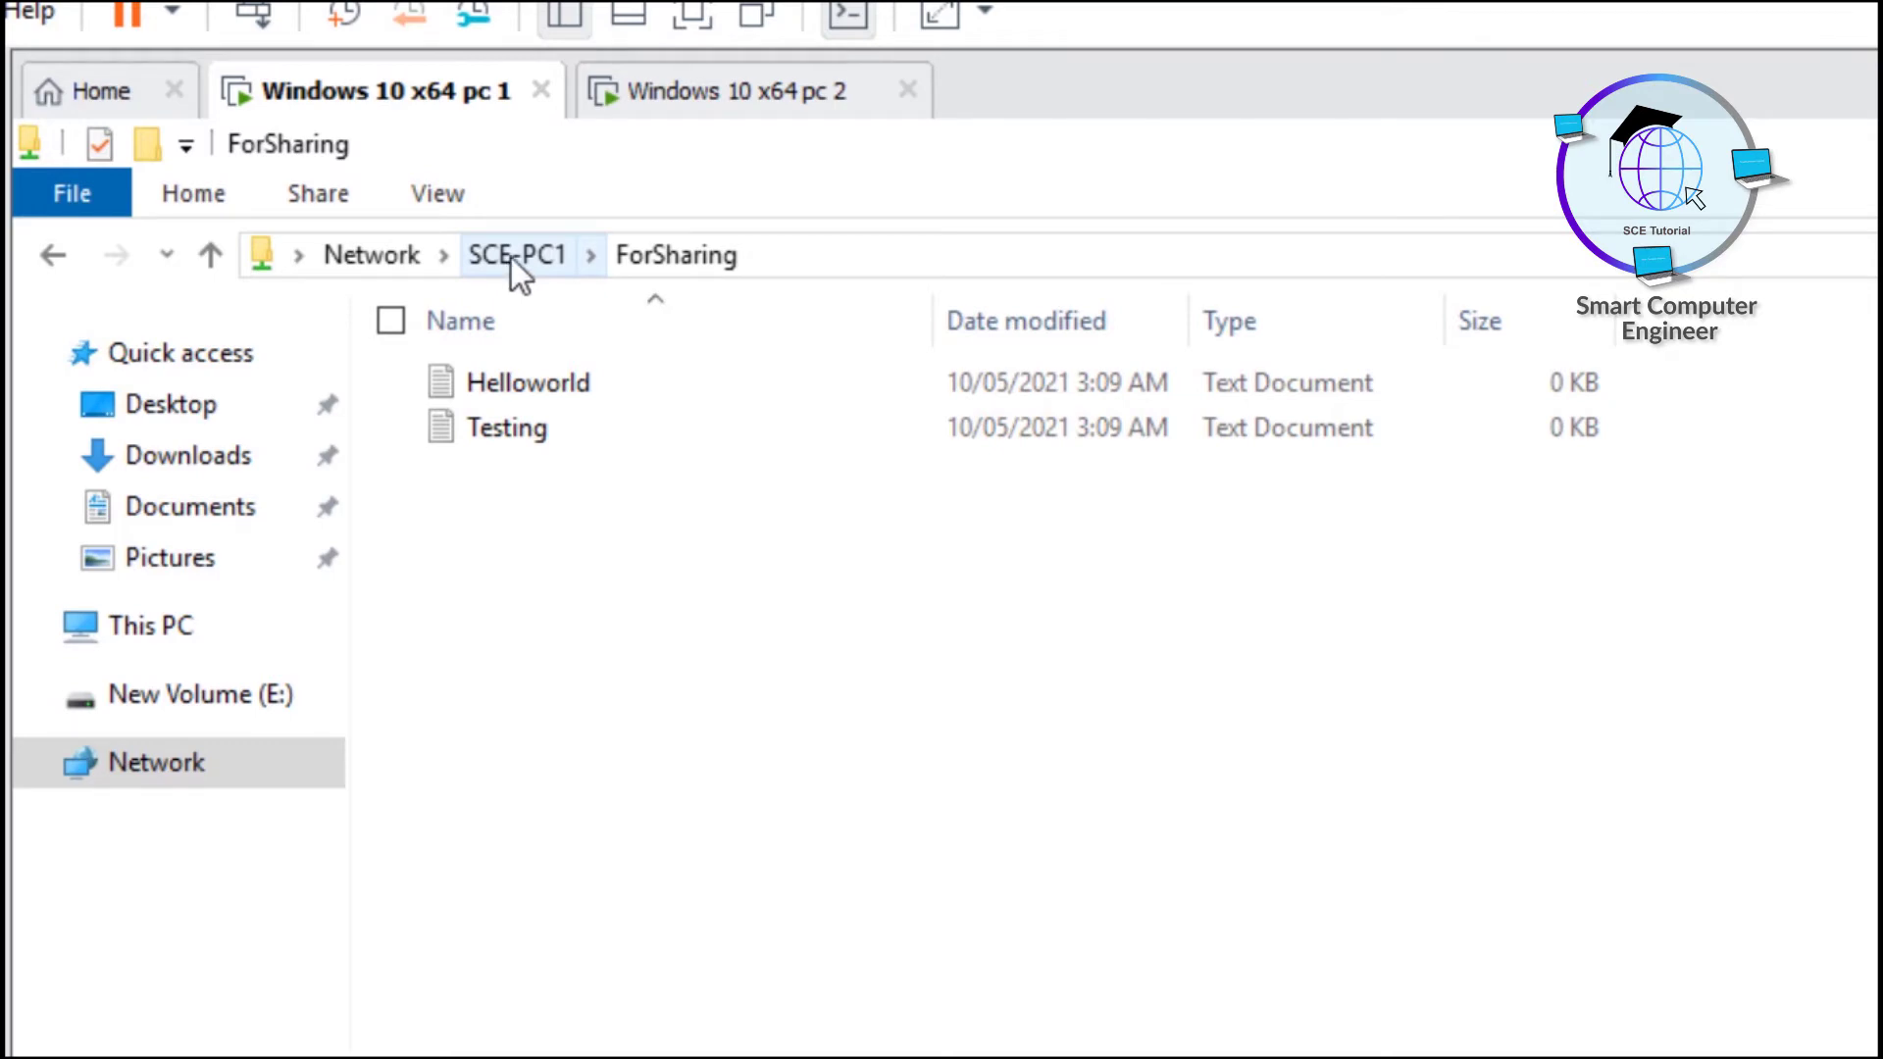
pyautogui.click(510, 257)
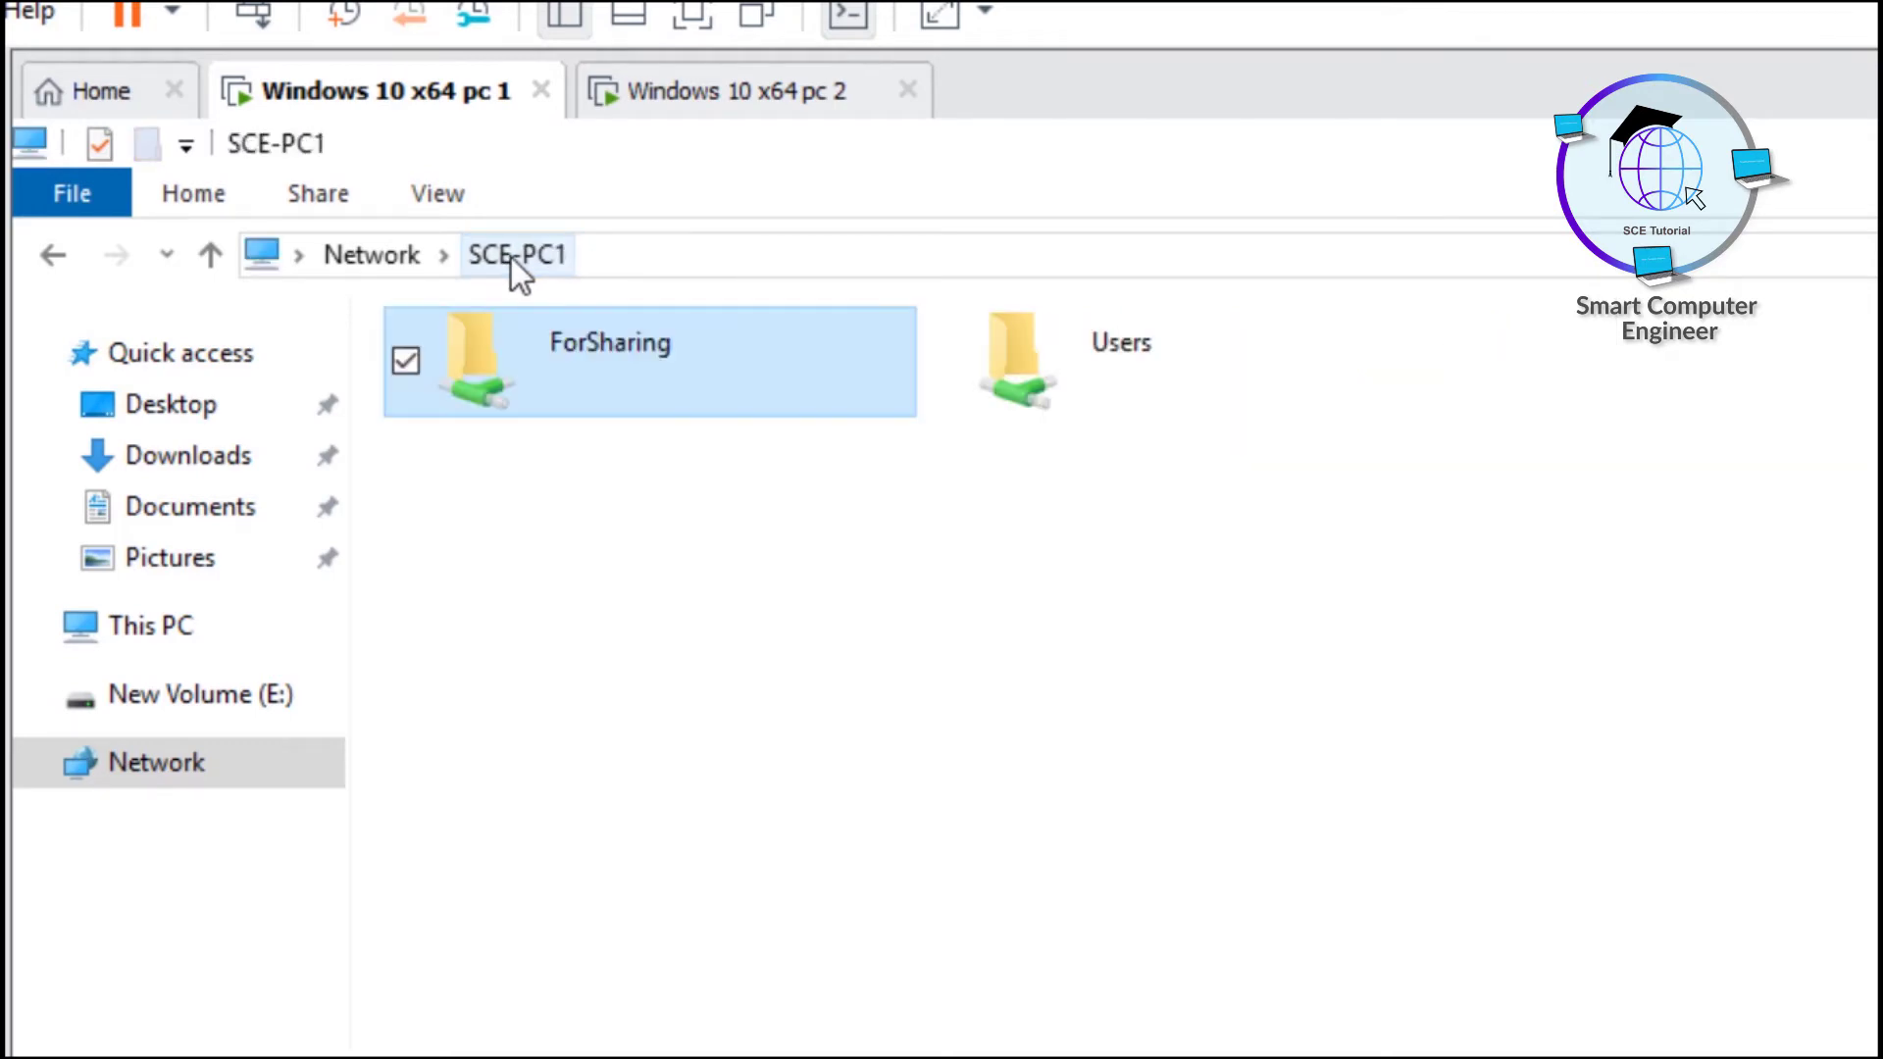
# - Map the ForSharing share as drive Z: with reconnect at sign-in enabled
pyautogui.rightClick(551, 356)
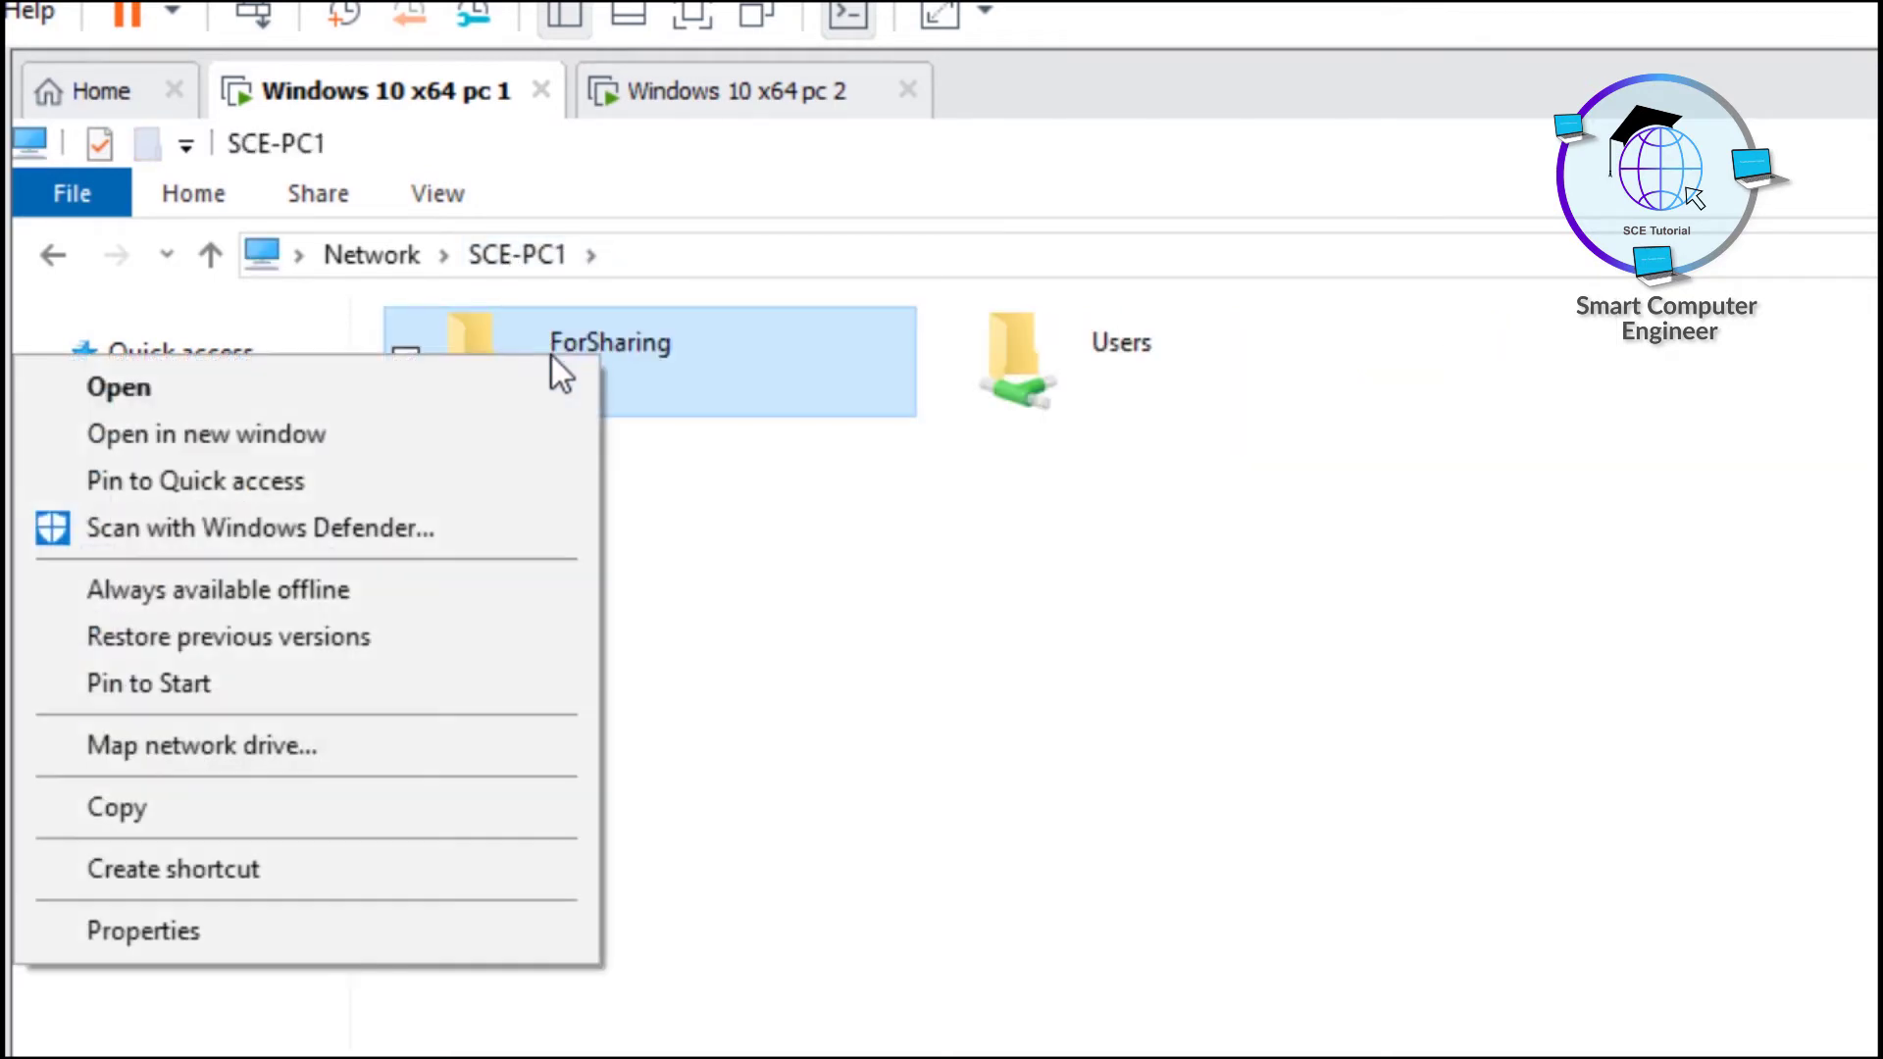
pyautogui.click(220, 745)
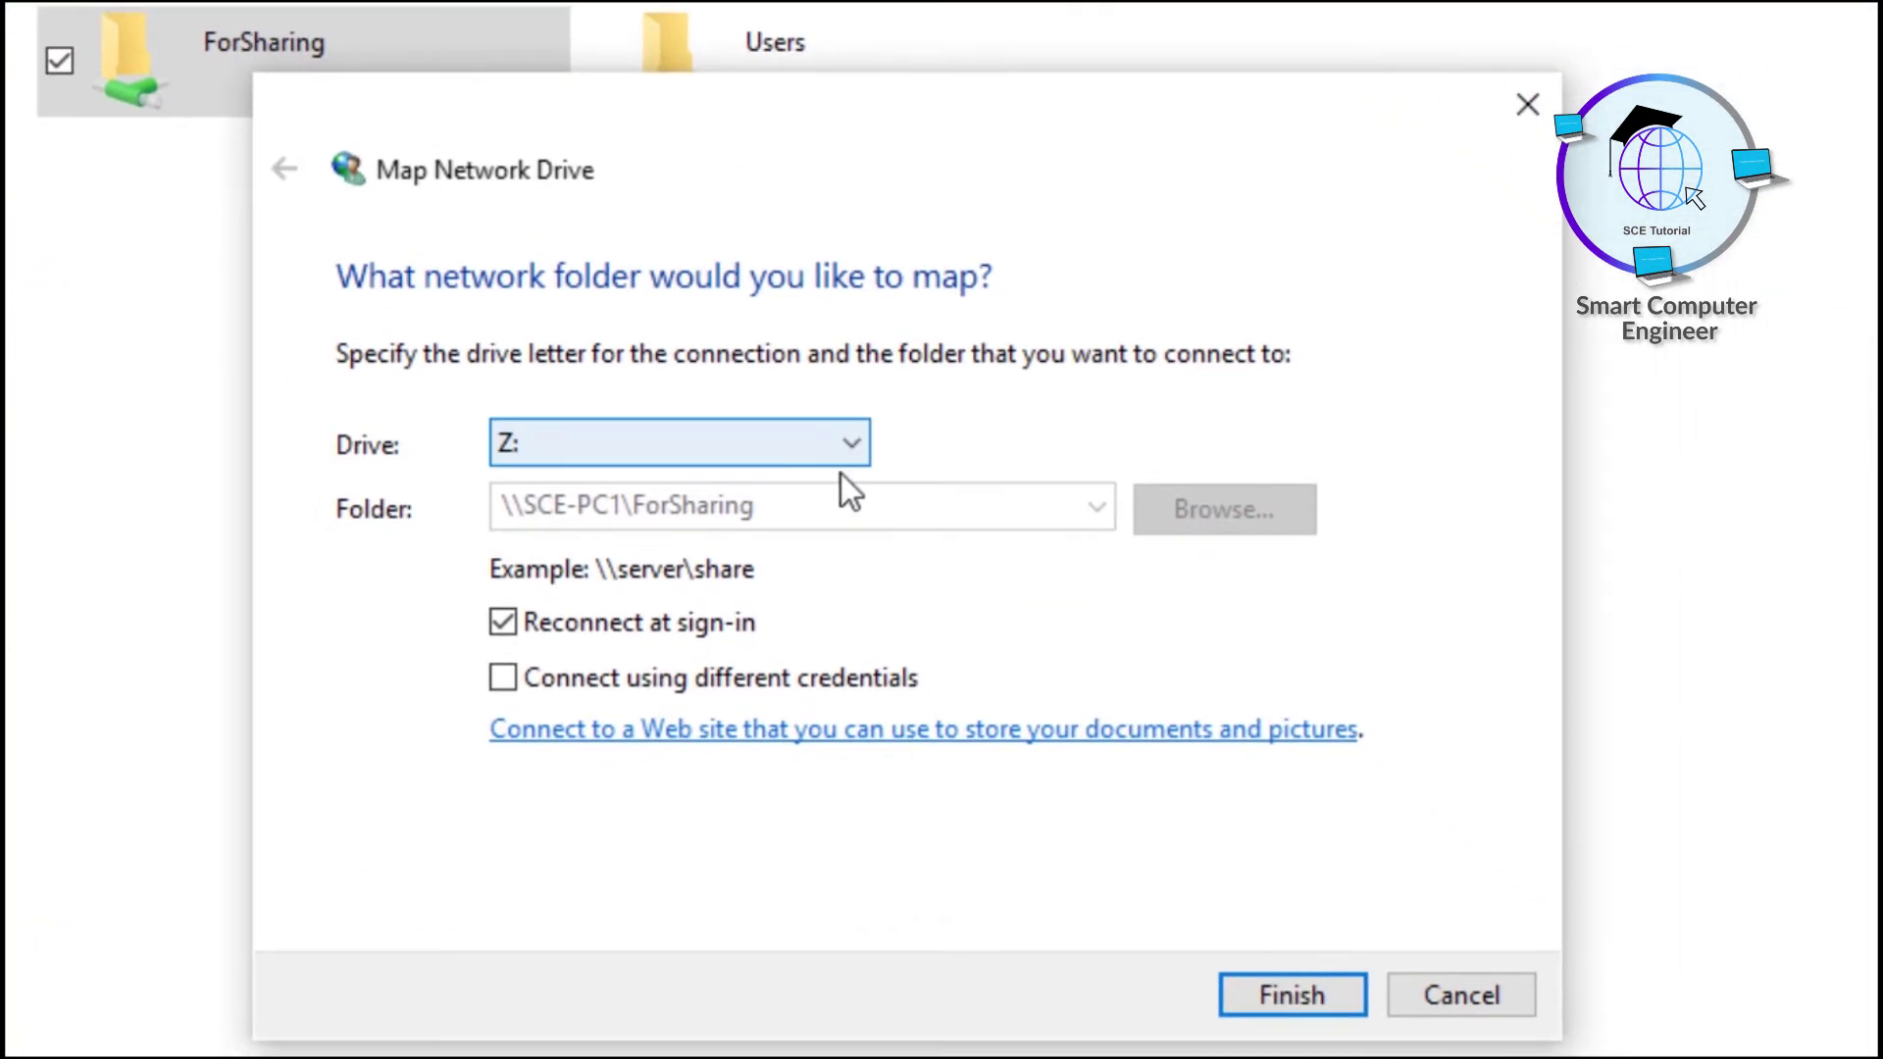
pyautogui.click(851, 445)
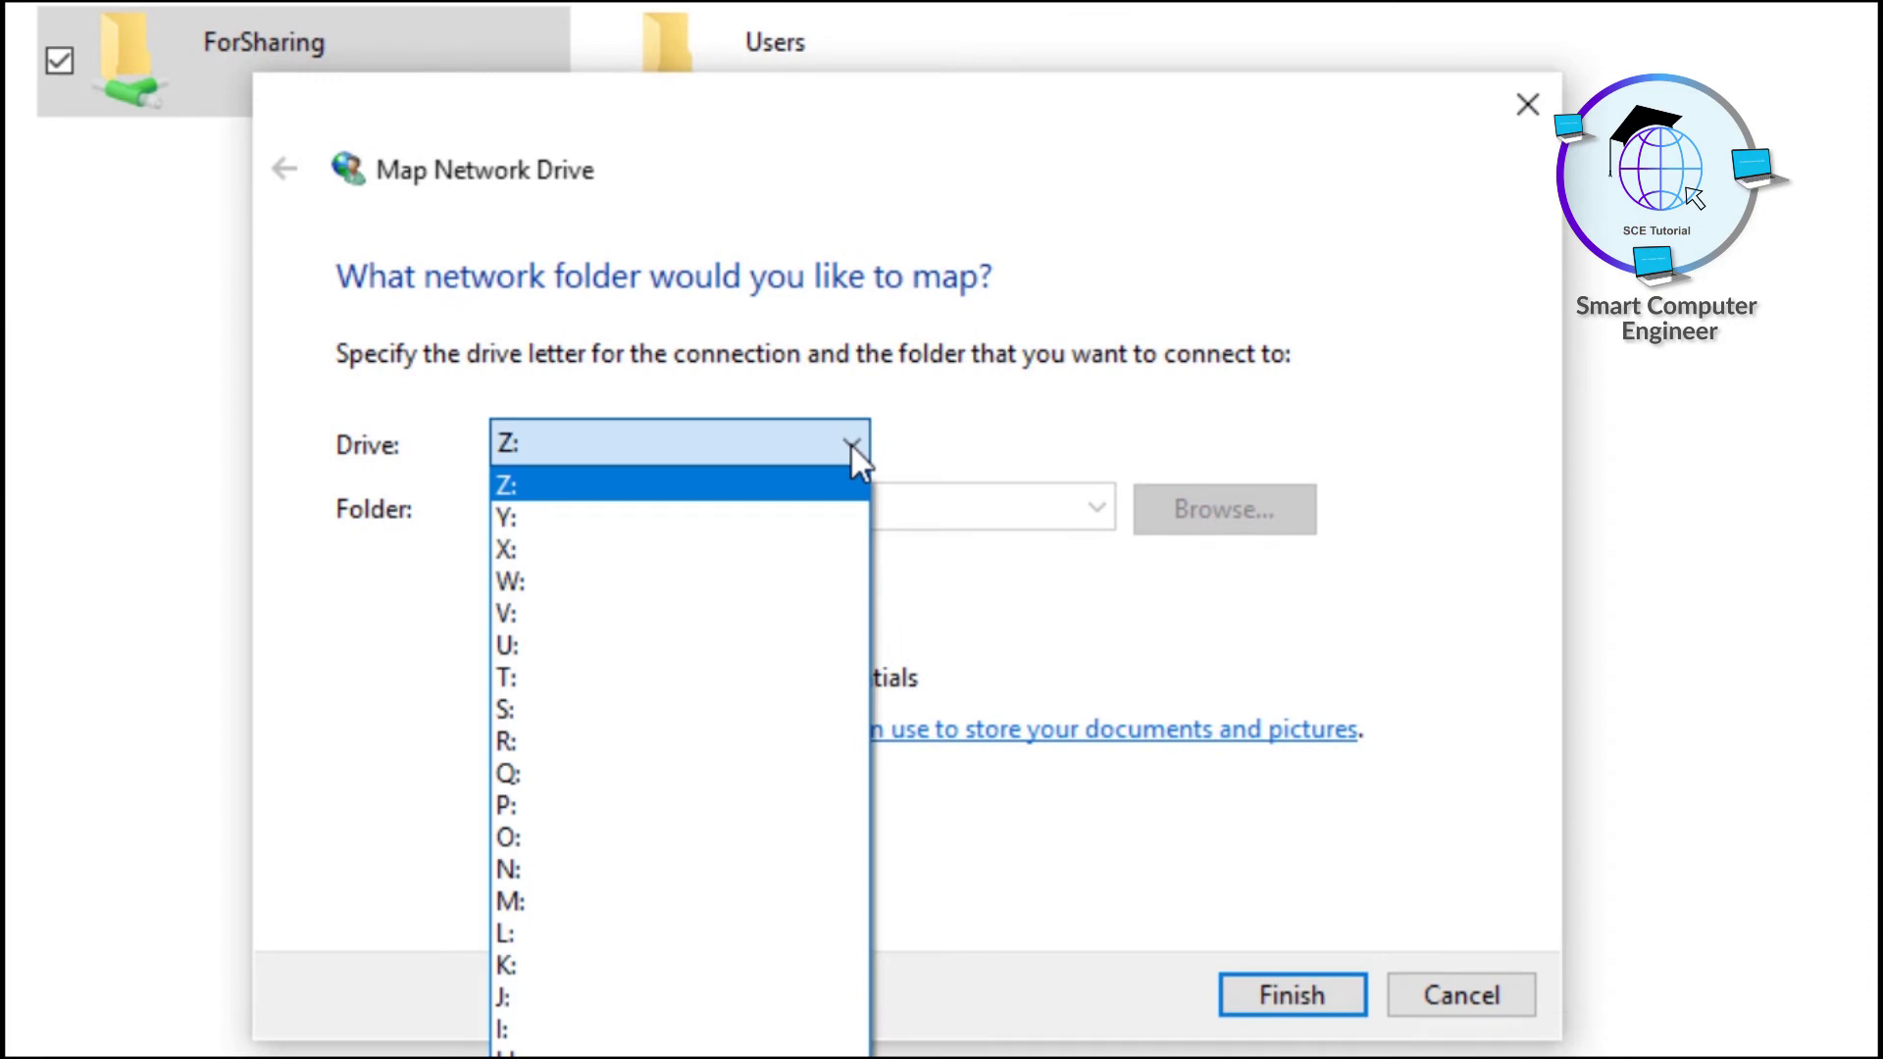
pyautogui.click(679, 485)
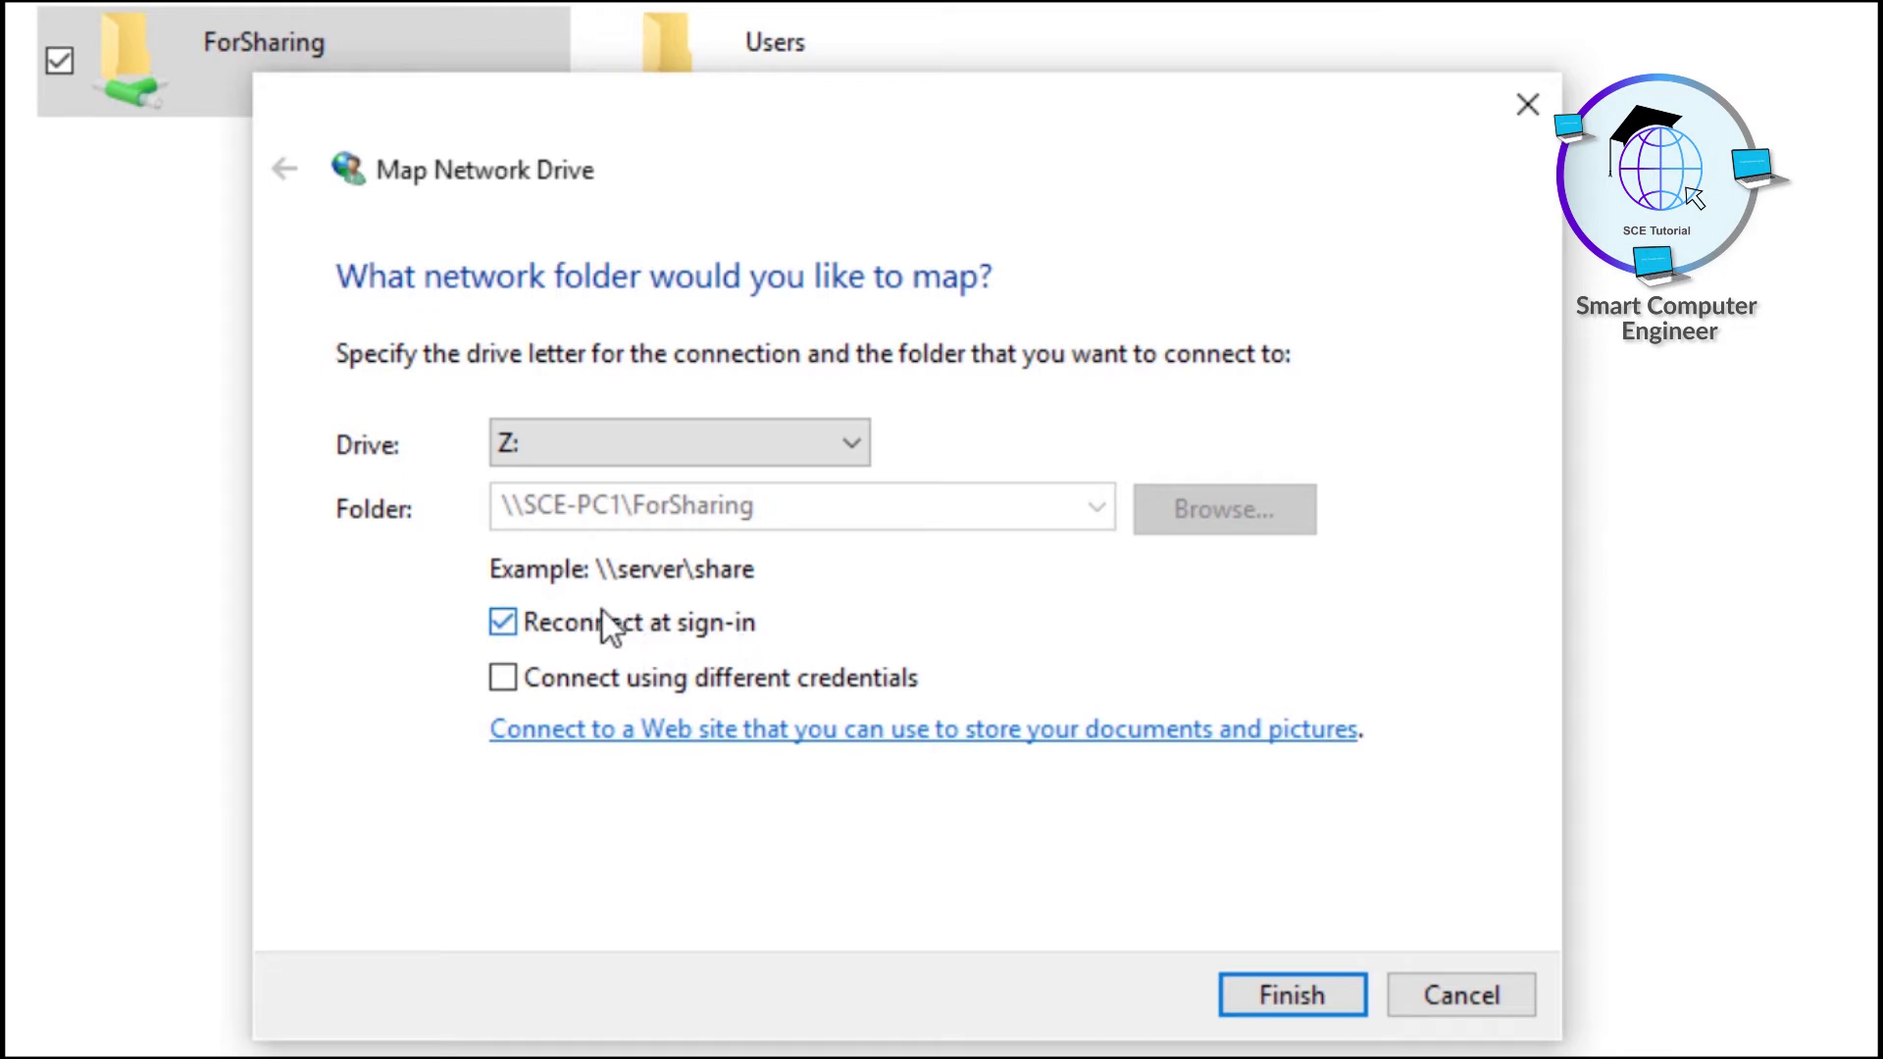
pyautogui.click(1291, 993)
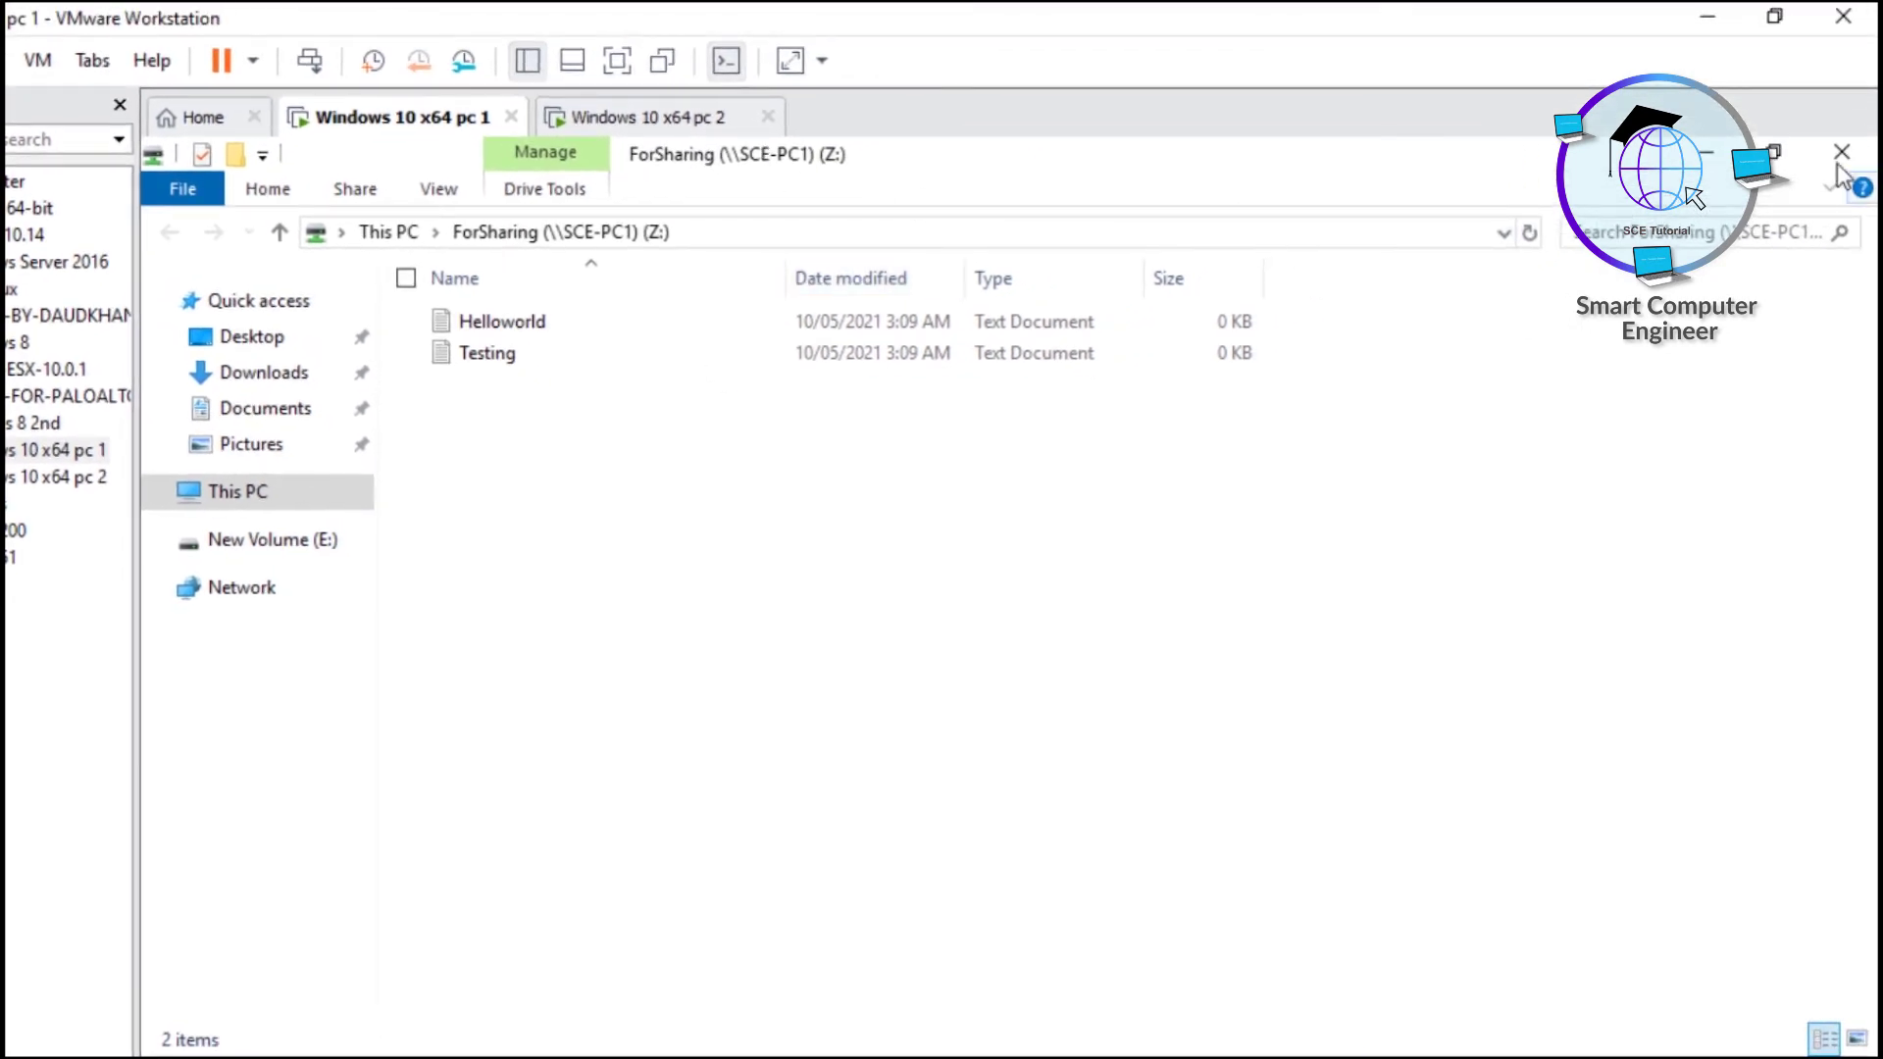
# - Close the share windows, then confirm in This PC that ForSharing (\\SCE-PC1) (Z:) opens as a network location
pyautogui.click(1841, 152)
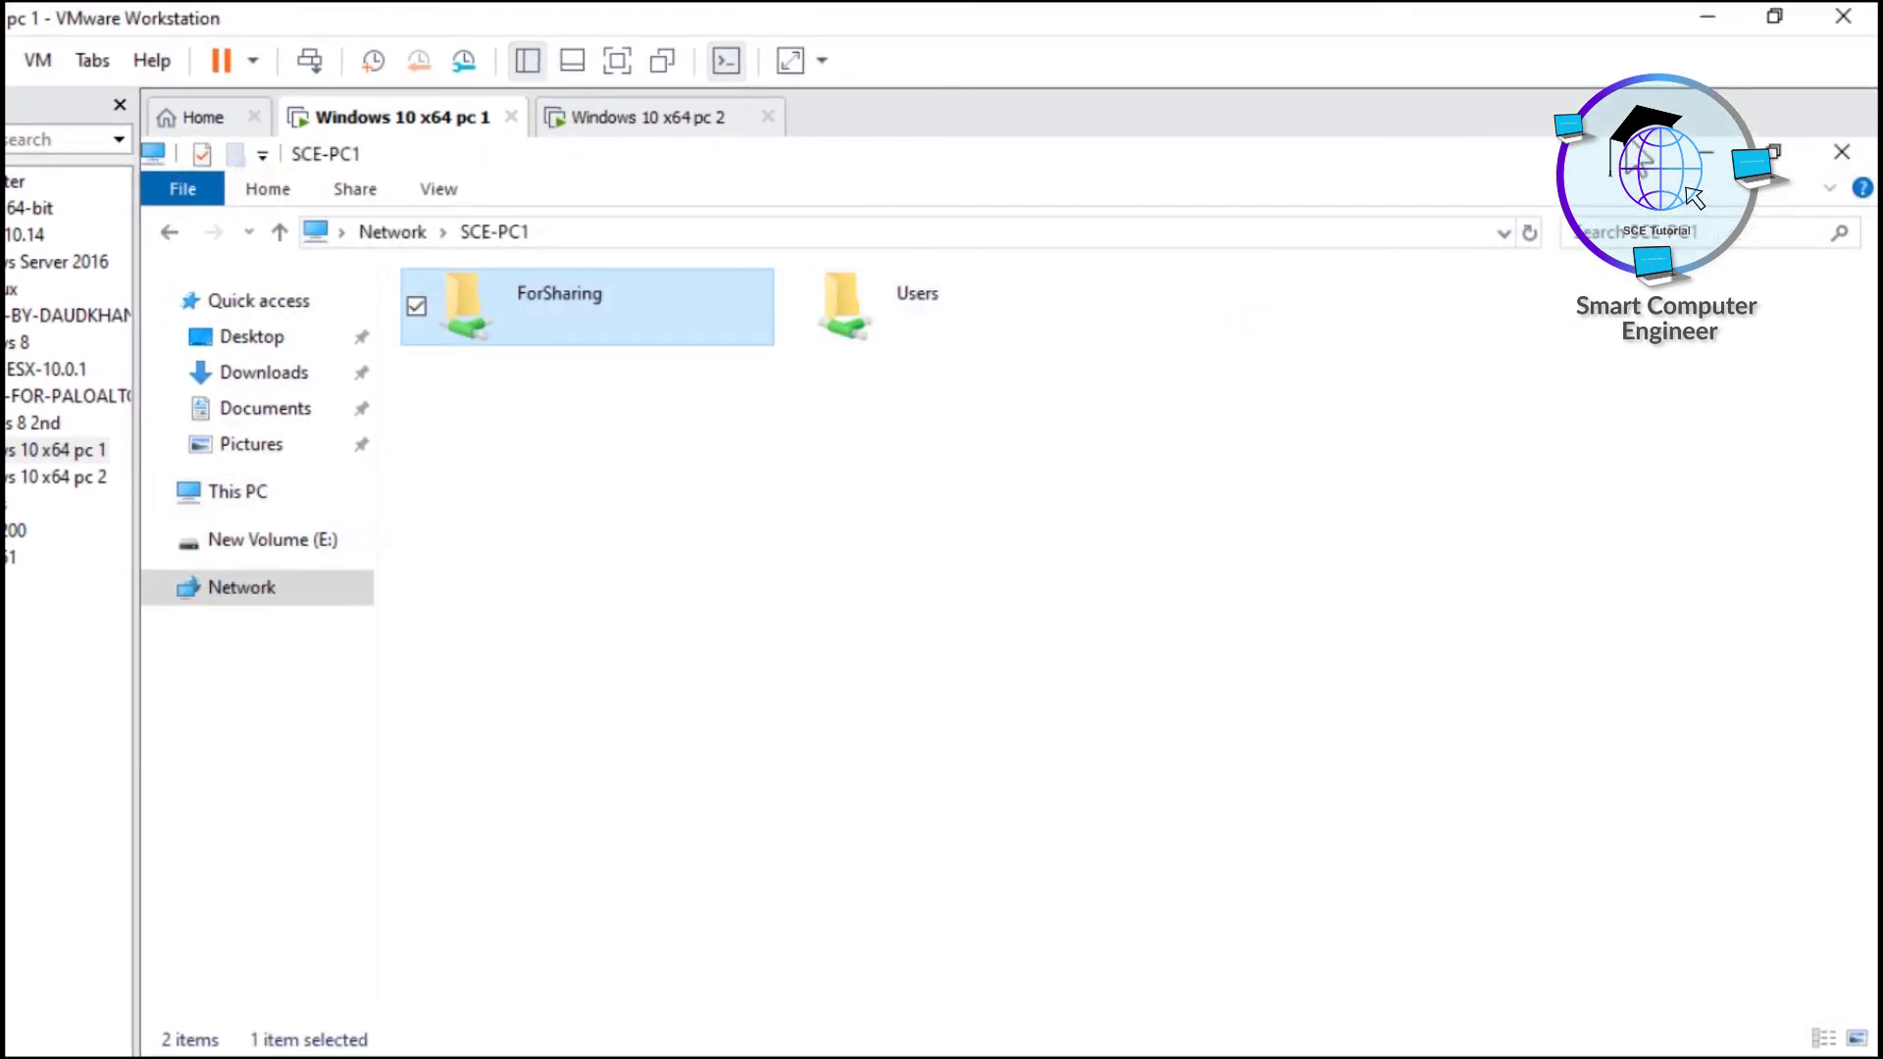
pyautogui.click(1841, 152)
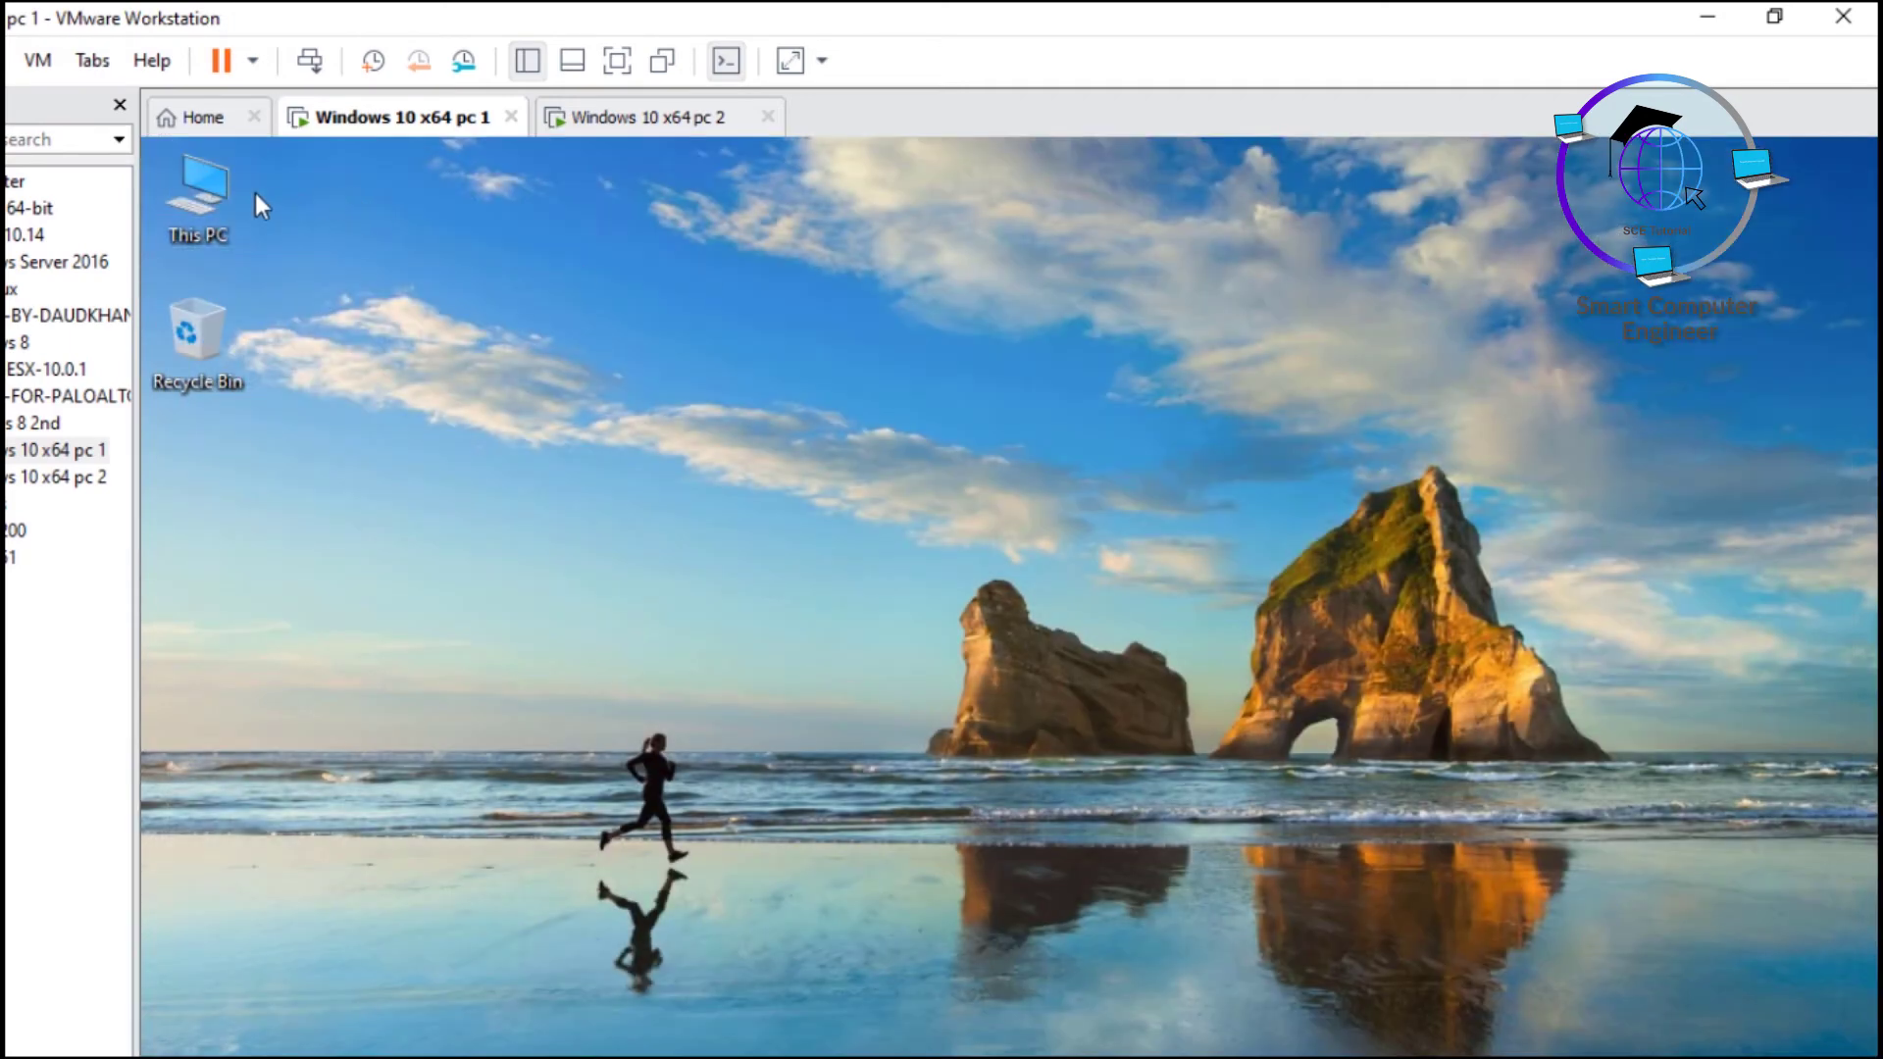
pyautogui.doubleClick(214, 194)
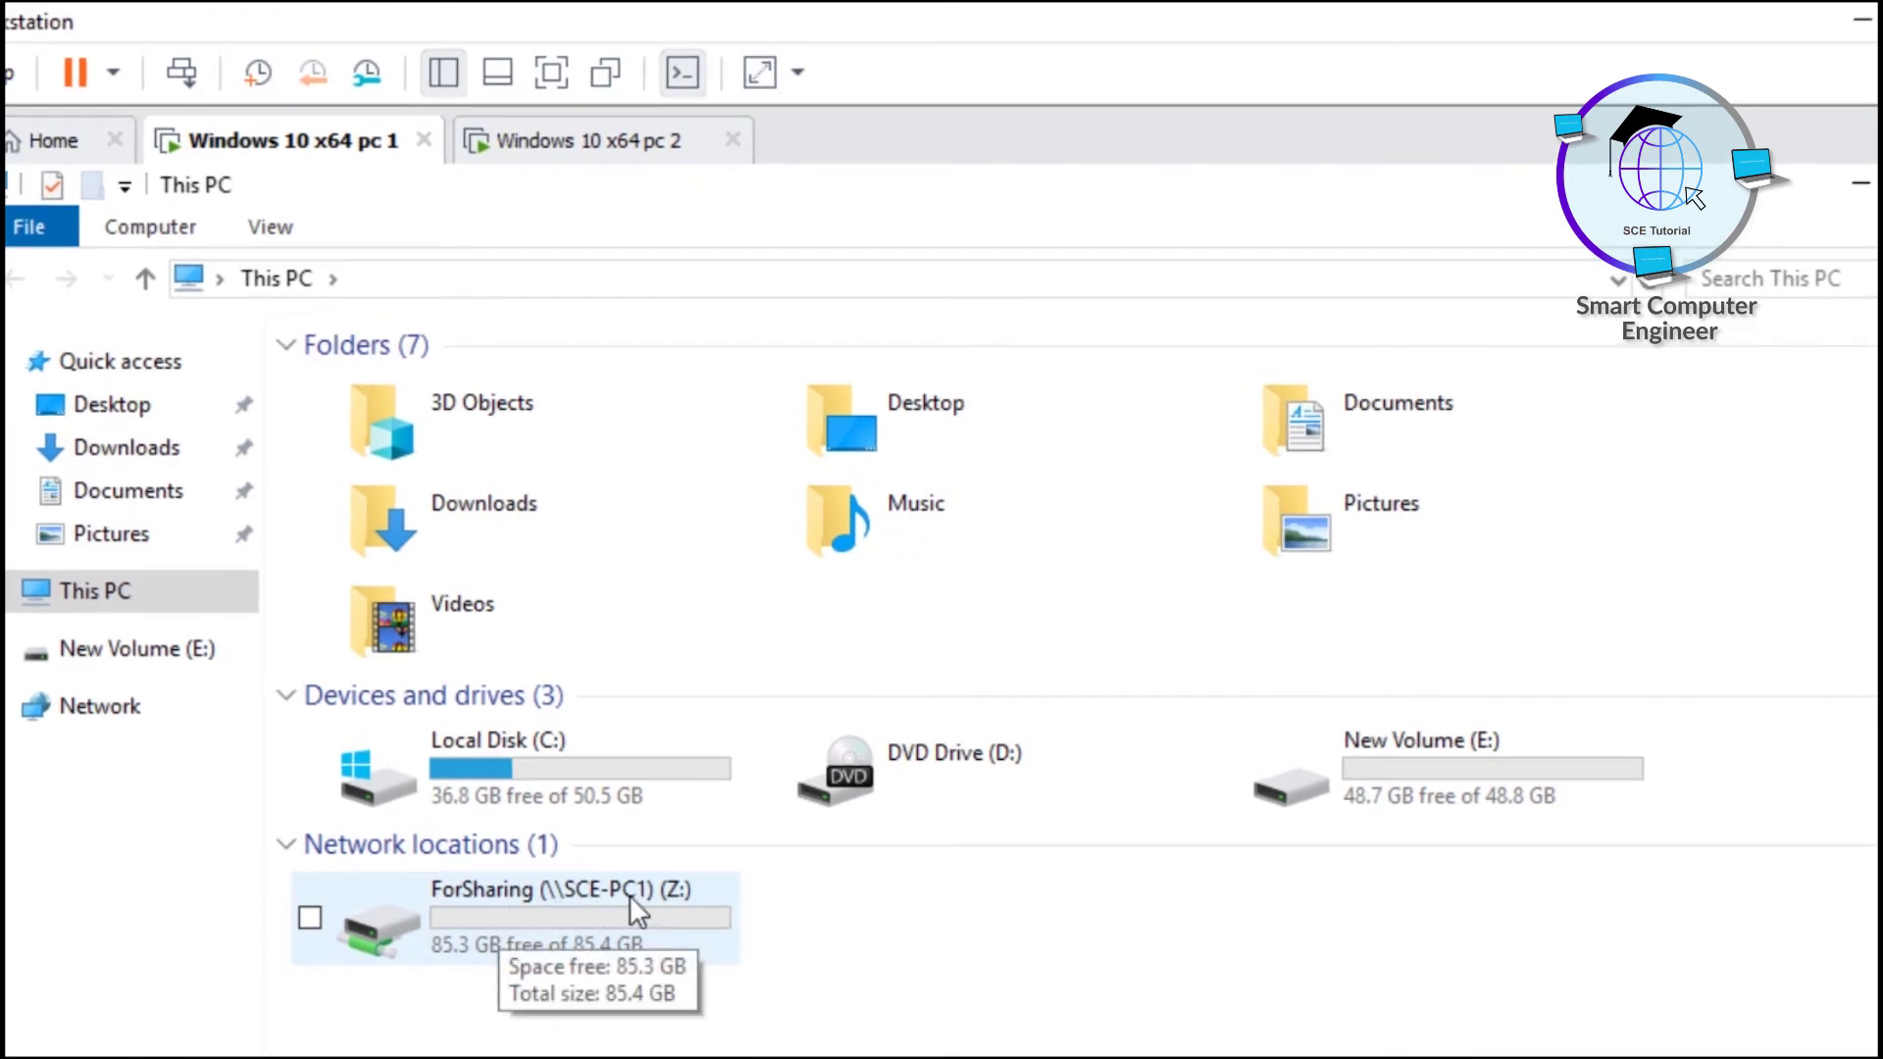
pyautogui.doubleClick(578, 927)
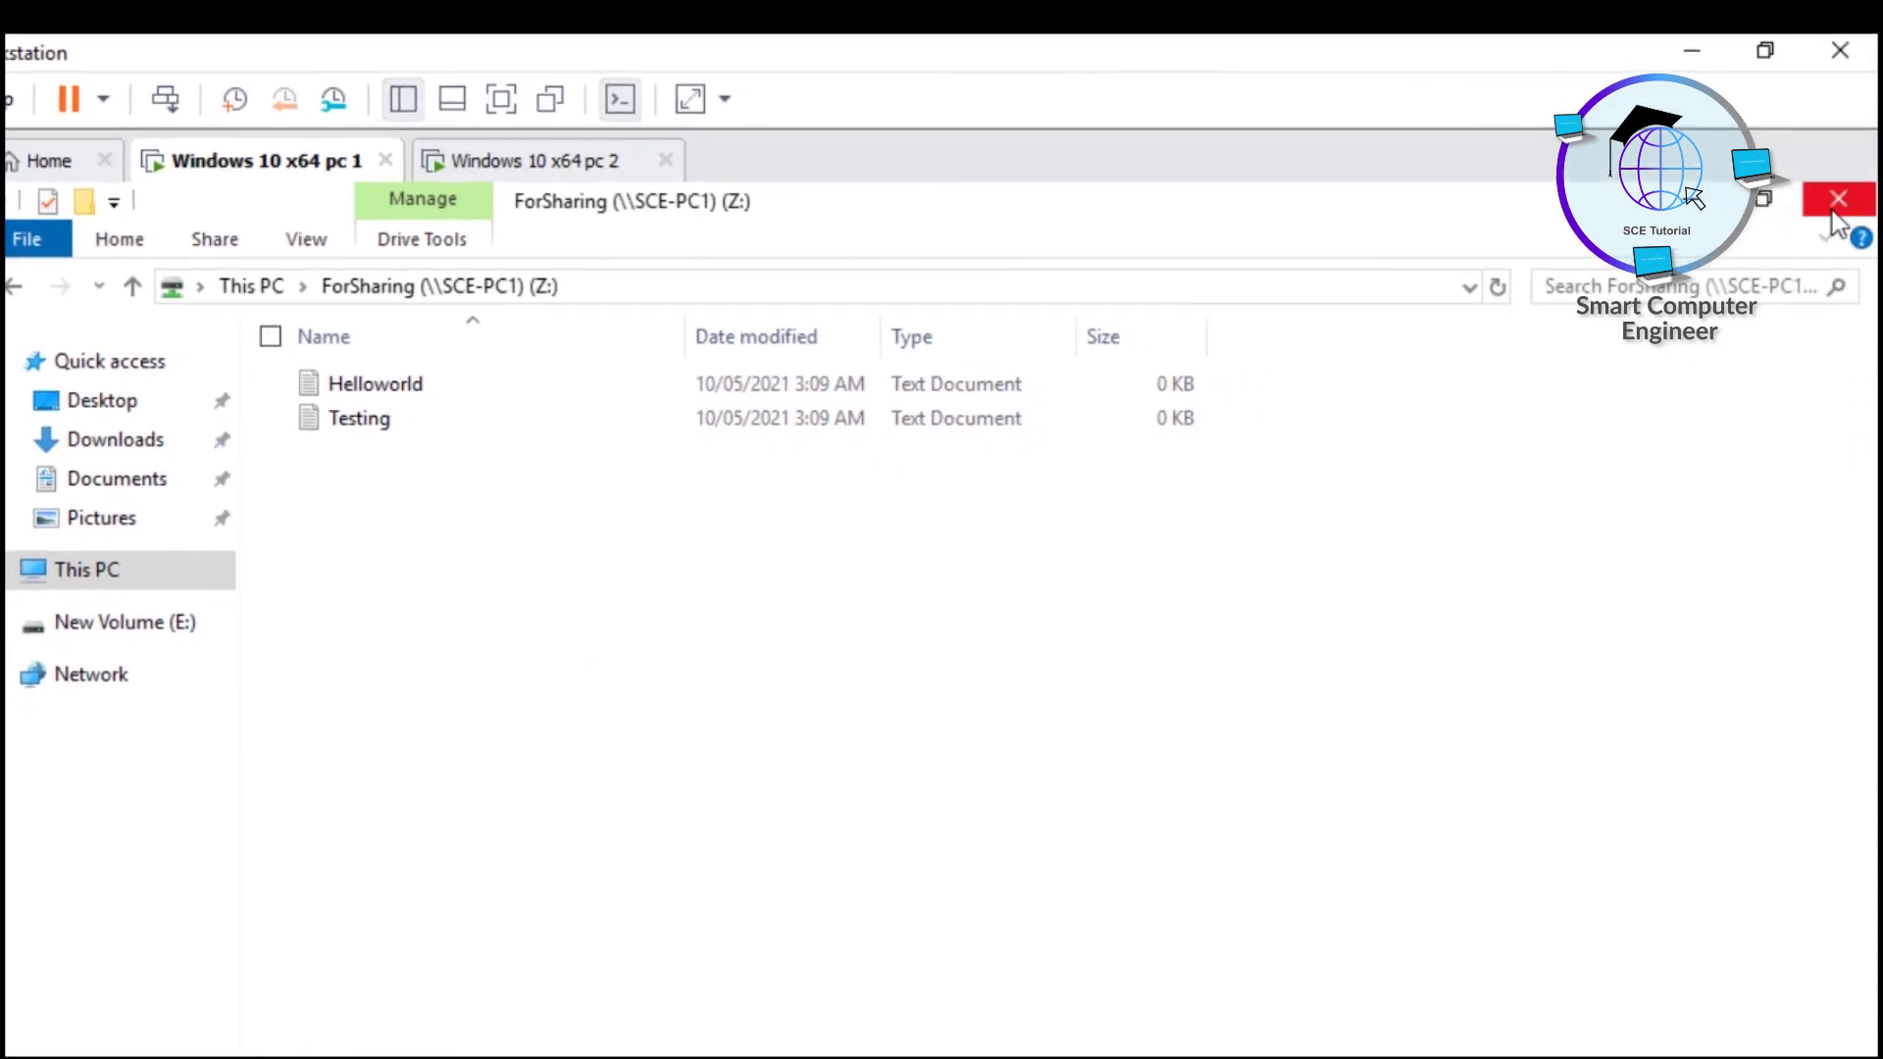
pyautogui.click(1831, 209)
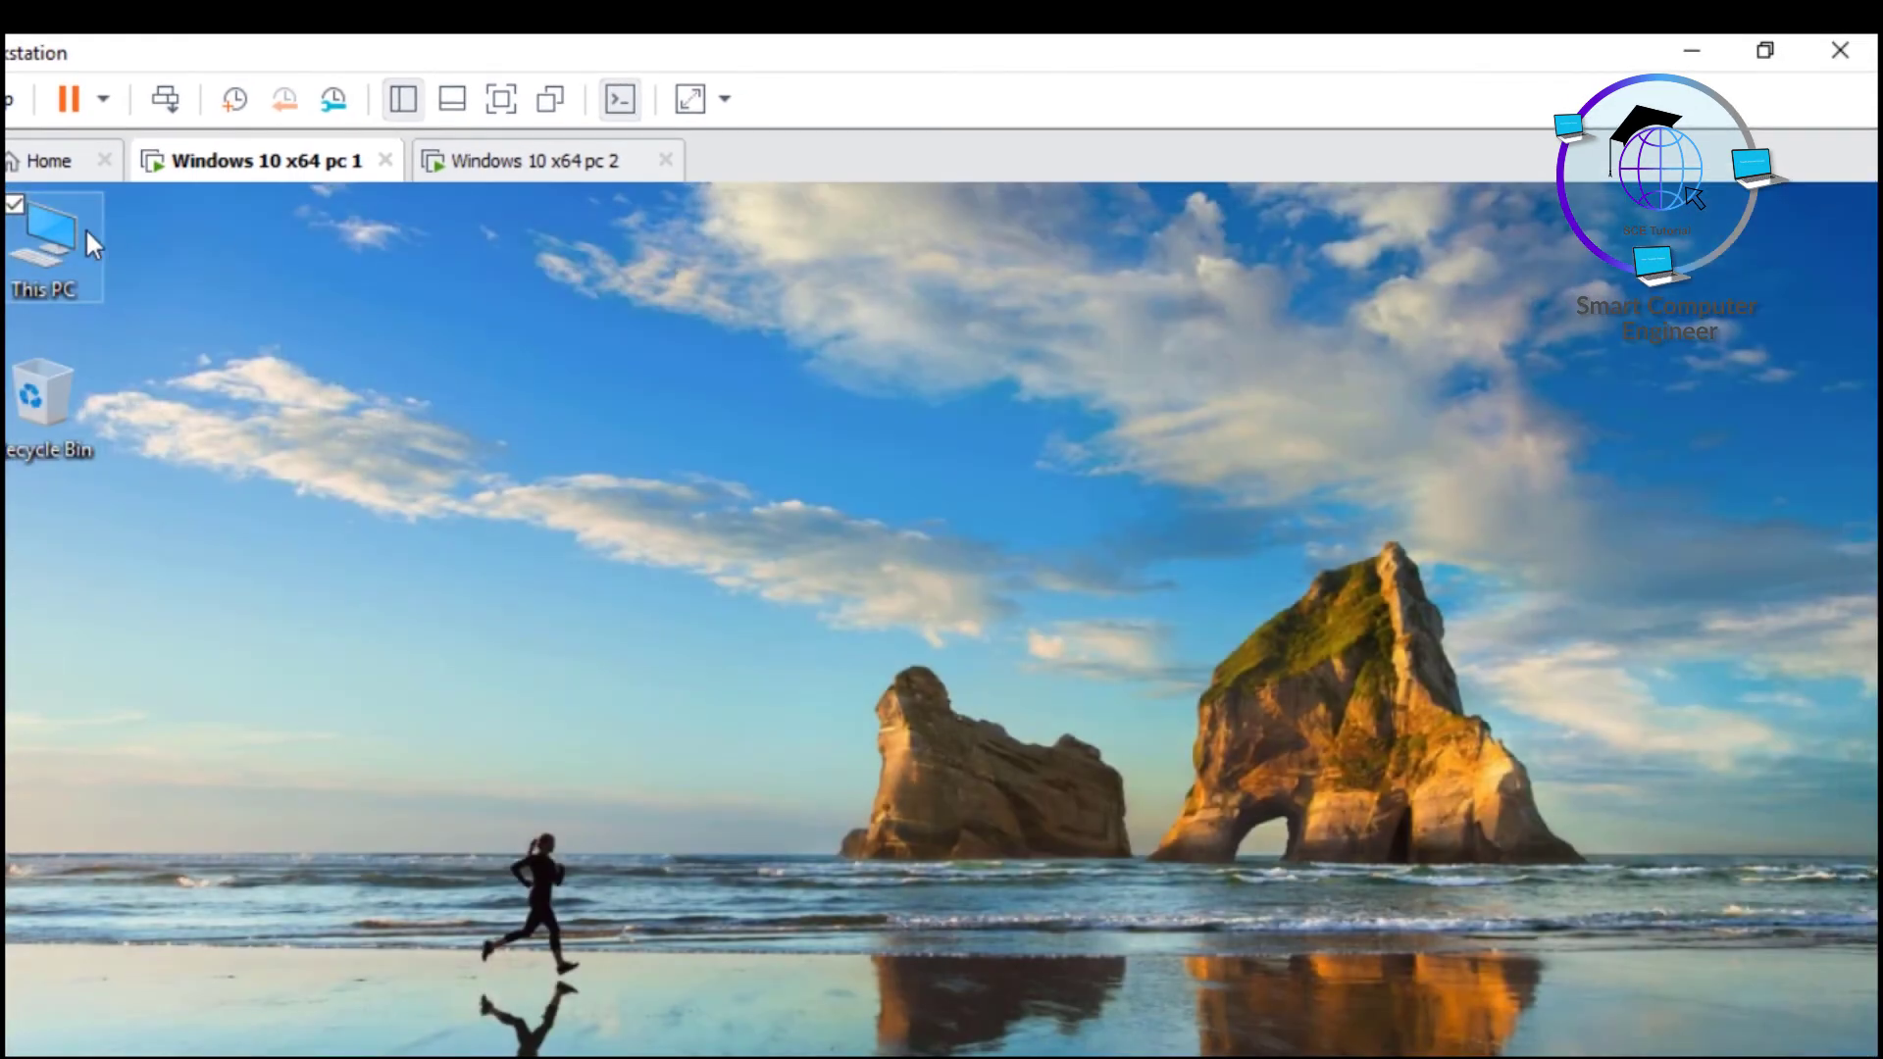
pyautogui.doubleClick(85, 228)
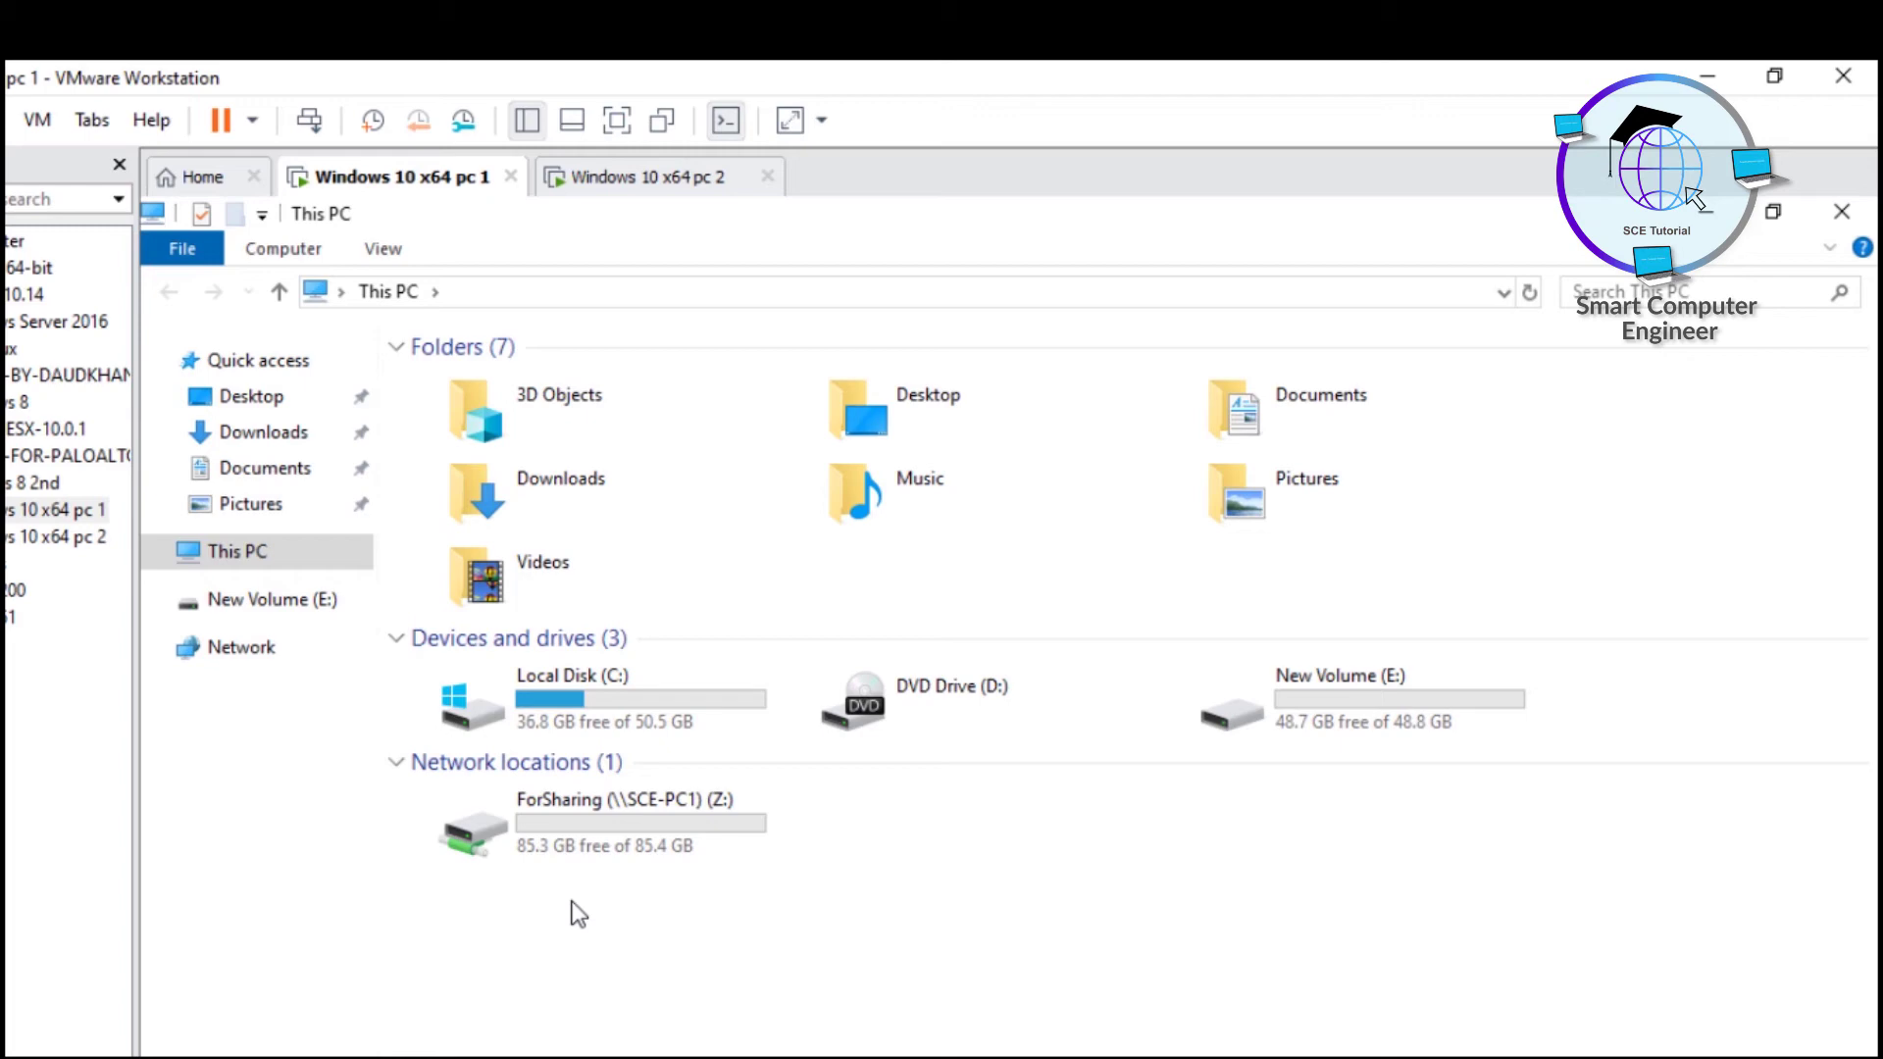
# - Disconnect the ForSharing (Z:) network drive, leaving only C:, D: and E: in This PC
pyautogui.click(578, 839)
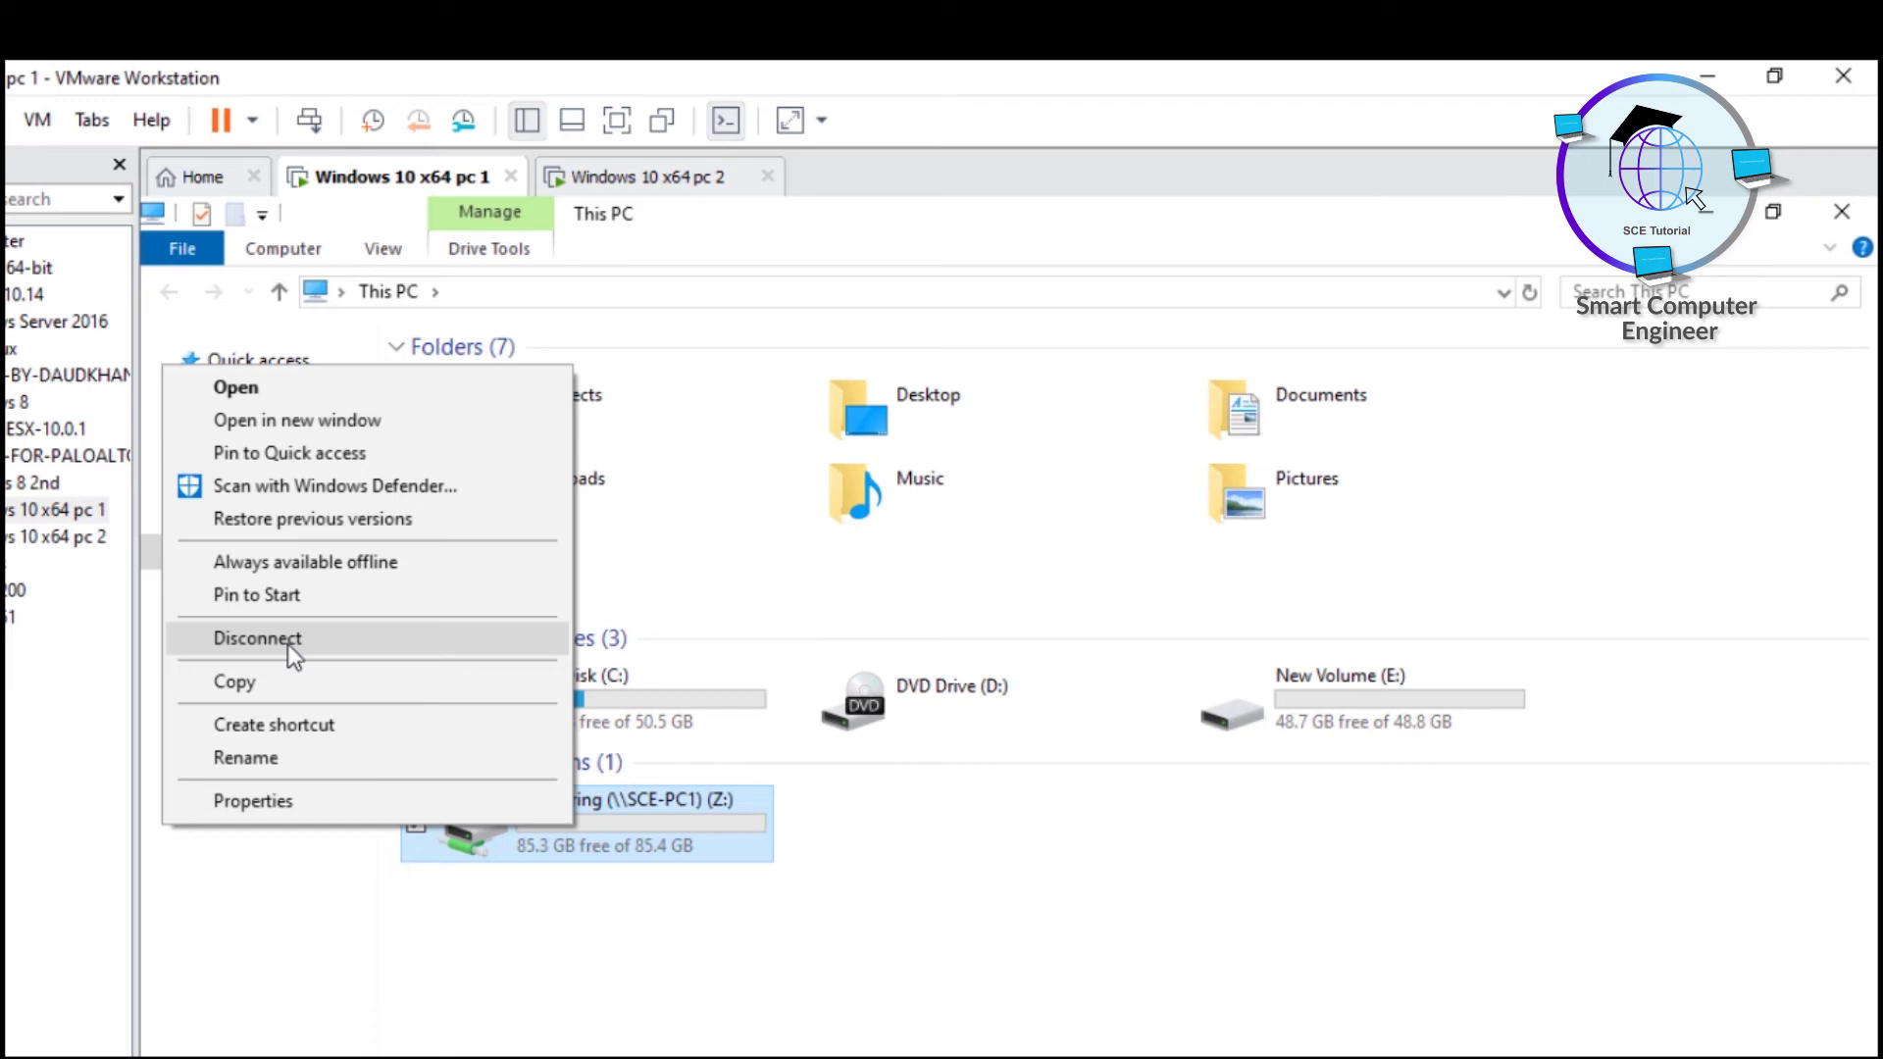
pyautogui.click(288, 645)
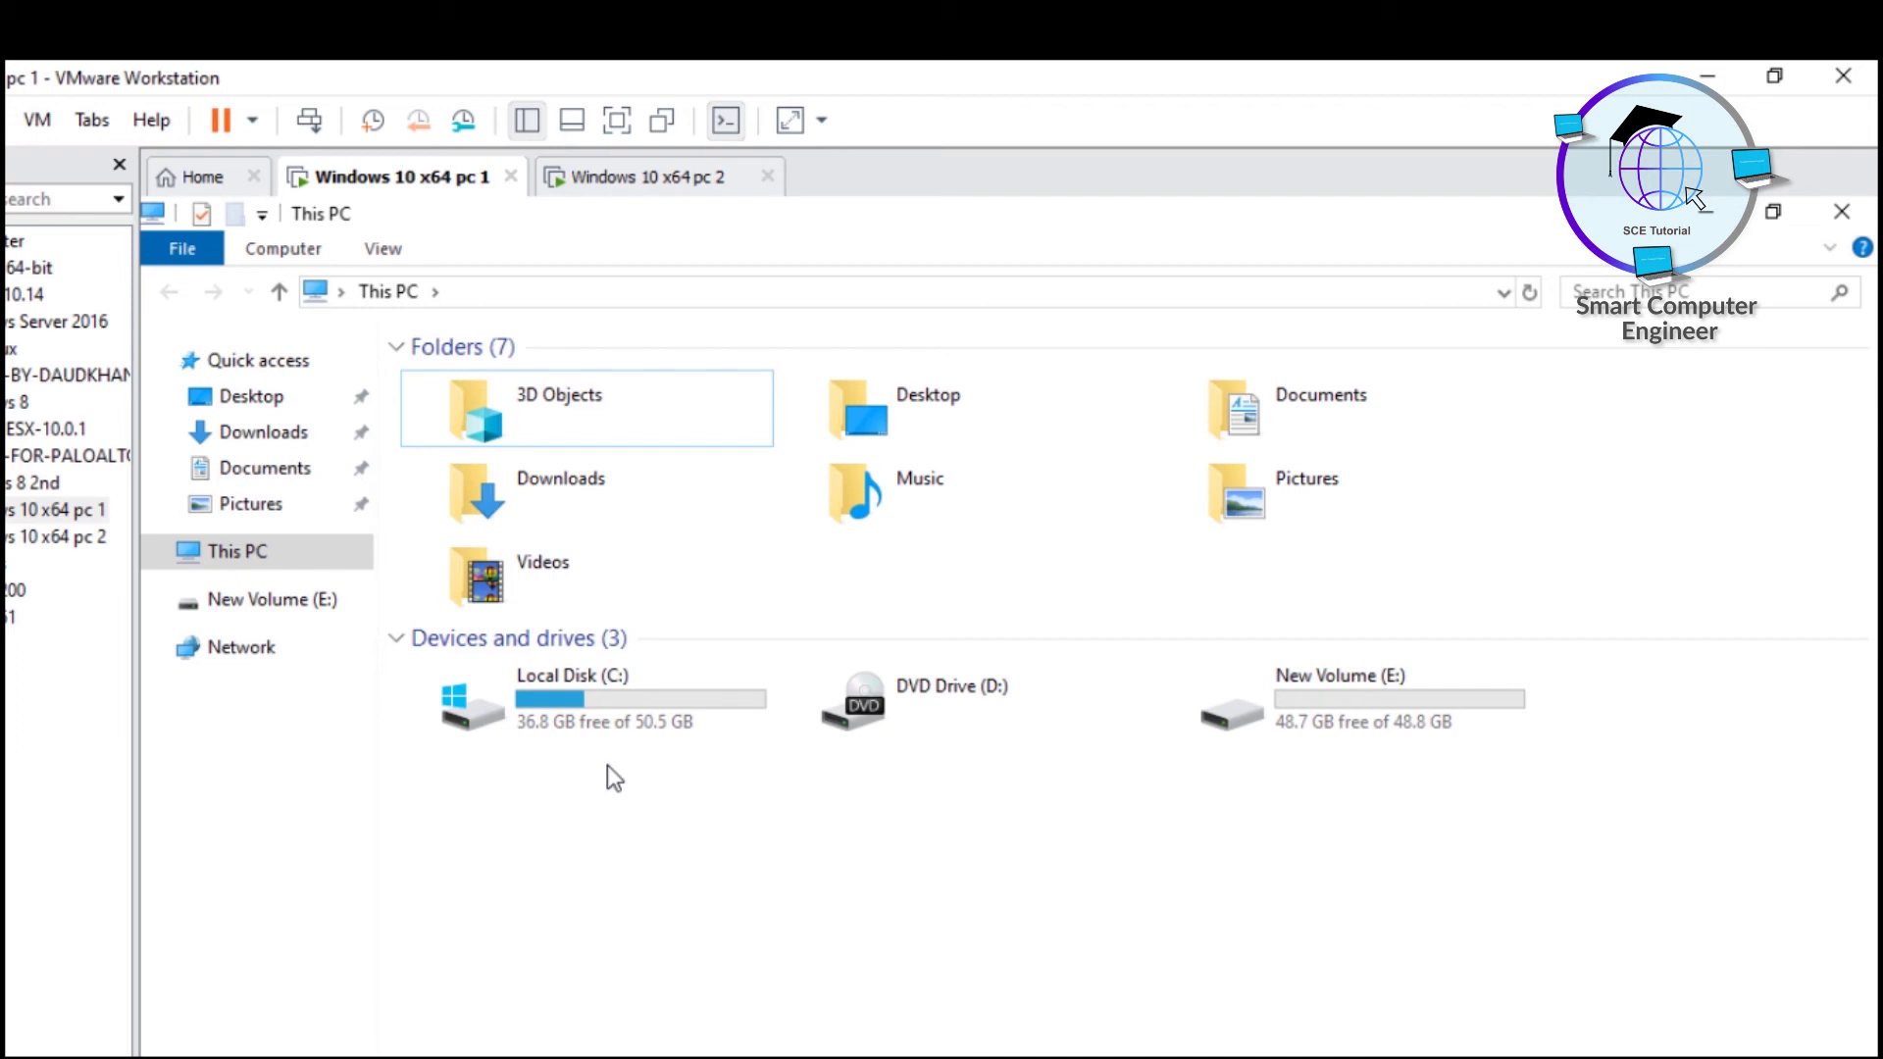
# - Open \\SCE-PC1\ForSharing from the address bar suggestions and go up to SCE-PC1's shares
pyautogui.click(494, 292)
pyautogui.write('\\\\')
pyautogui.press('Down')
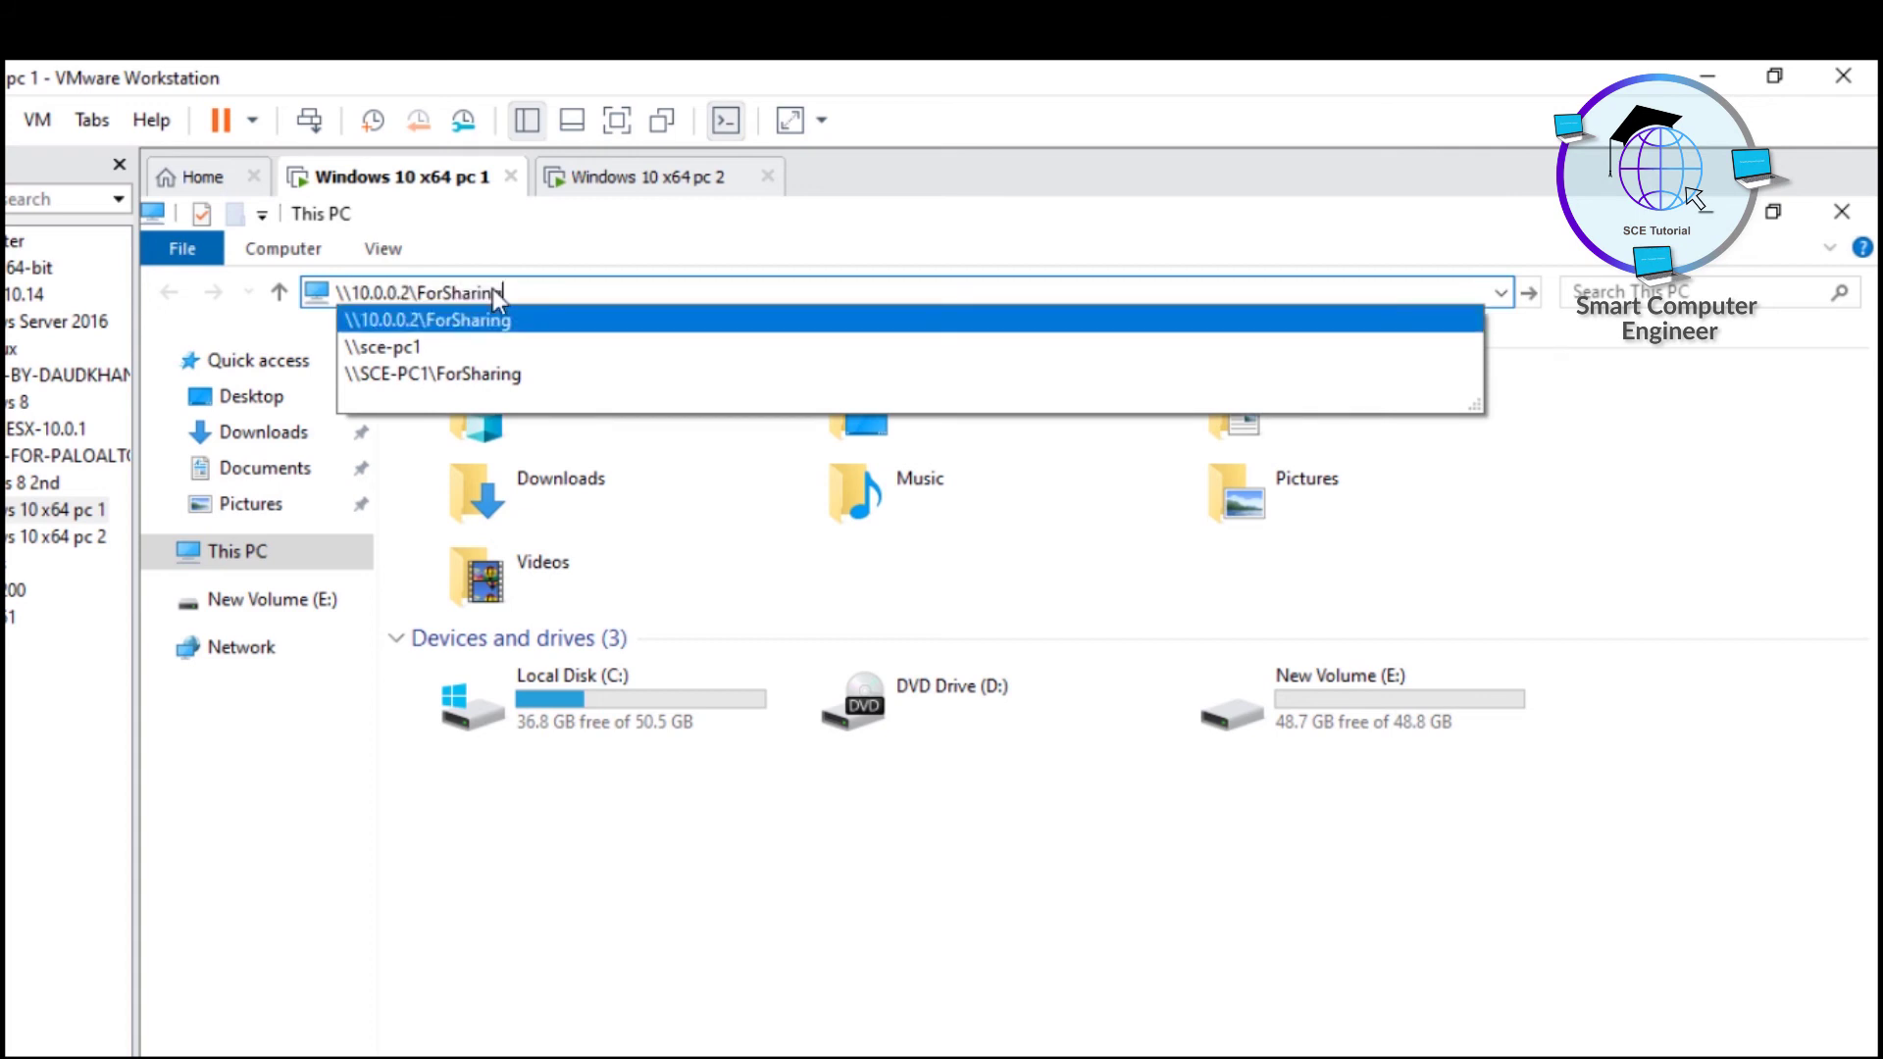
pyautogui.press('Down')
pyautogui.press('Down')
pyautogui.press('Return')
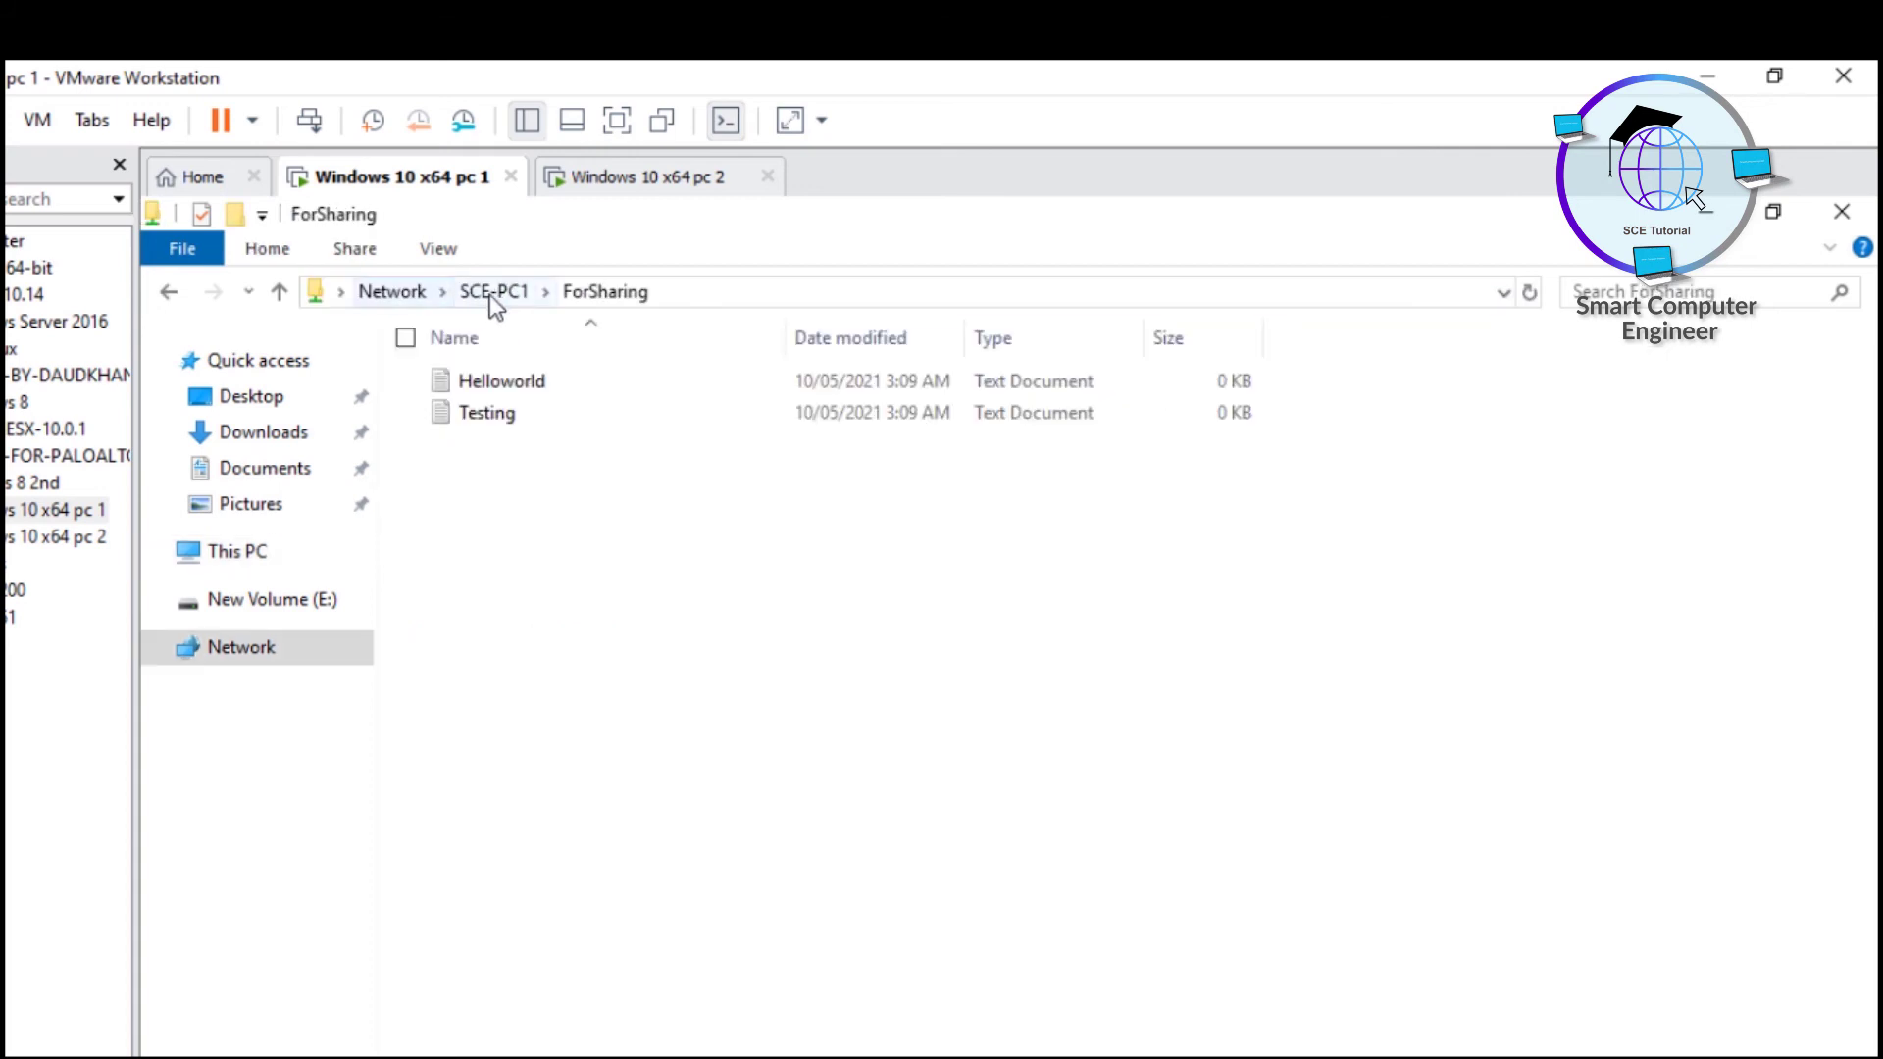
pyautogui.click(490, 294)
# - Map ForSharing as drive Z: again, then close the Z: and SCE-PC1 windows
pyautogui.rightClick(486, 349)
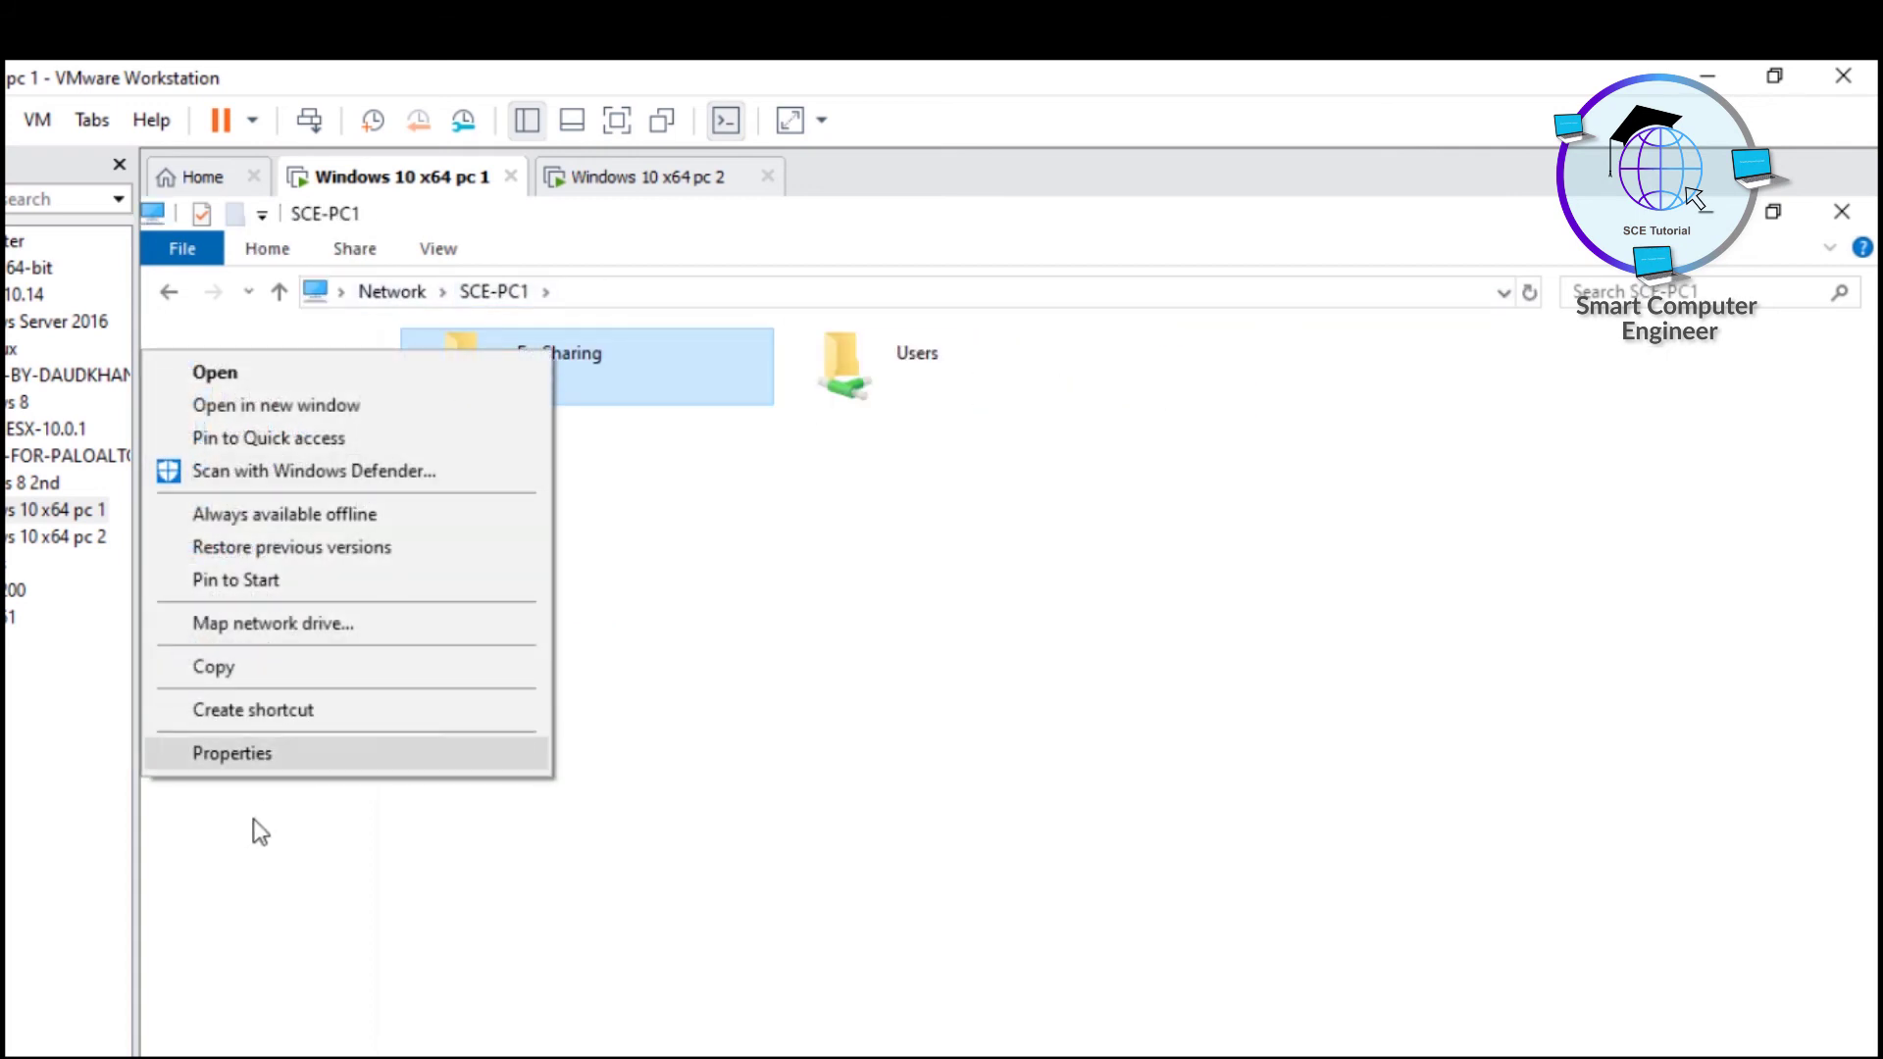
pyautogui.click(288, 624)
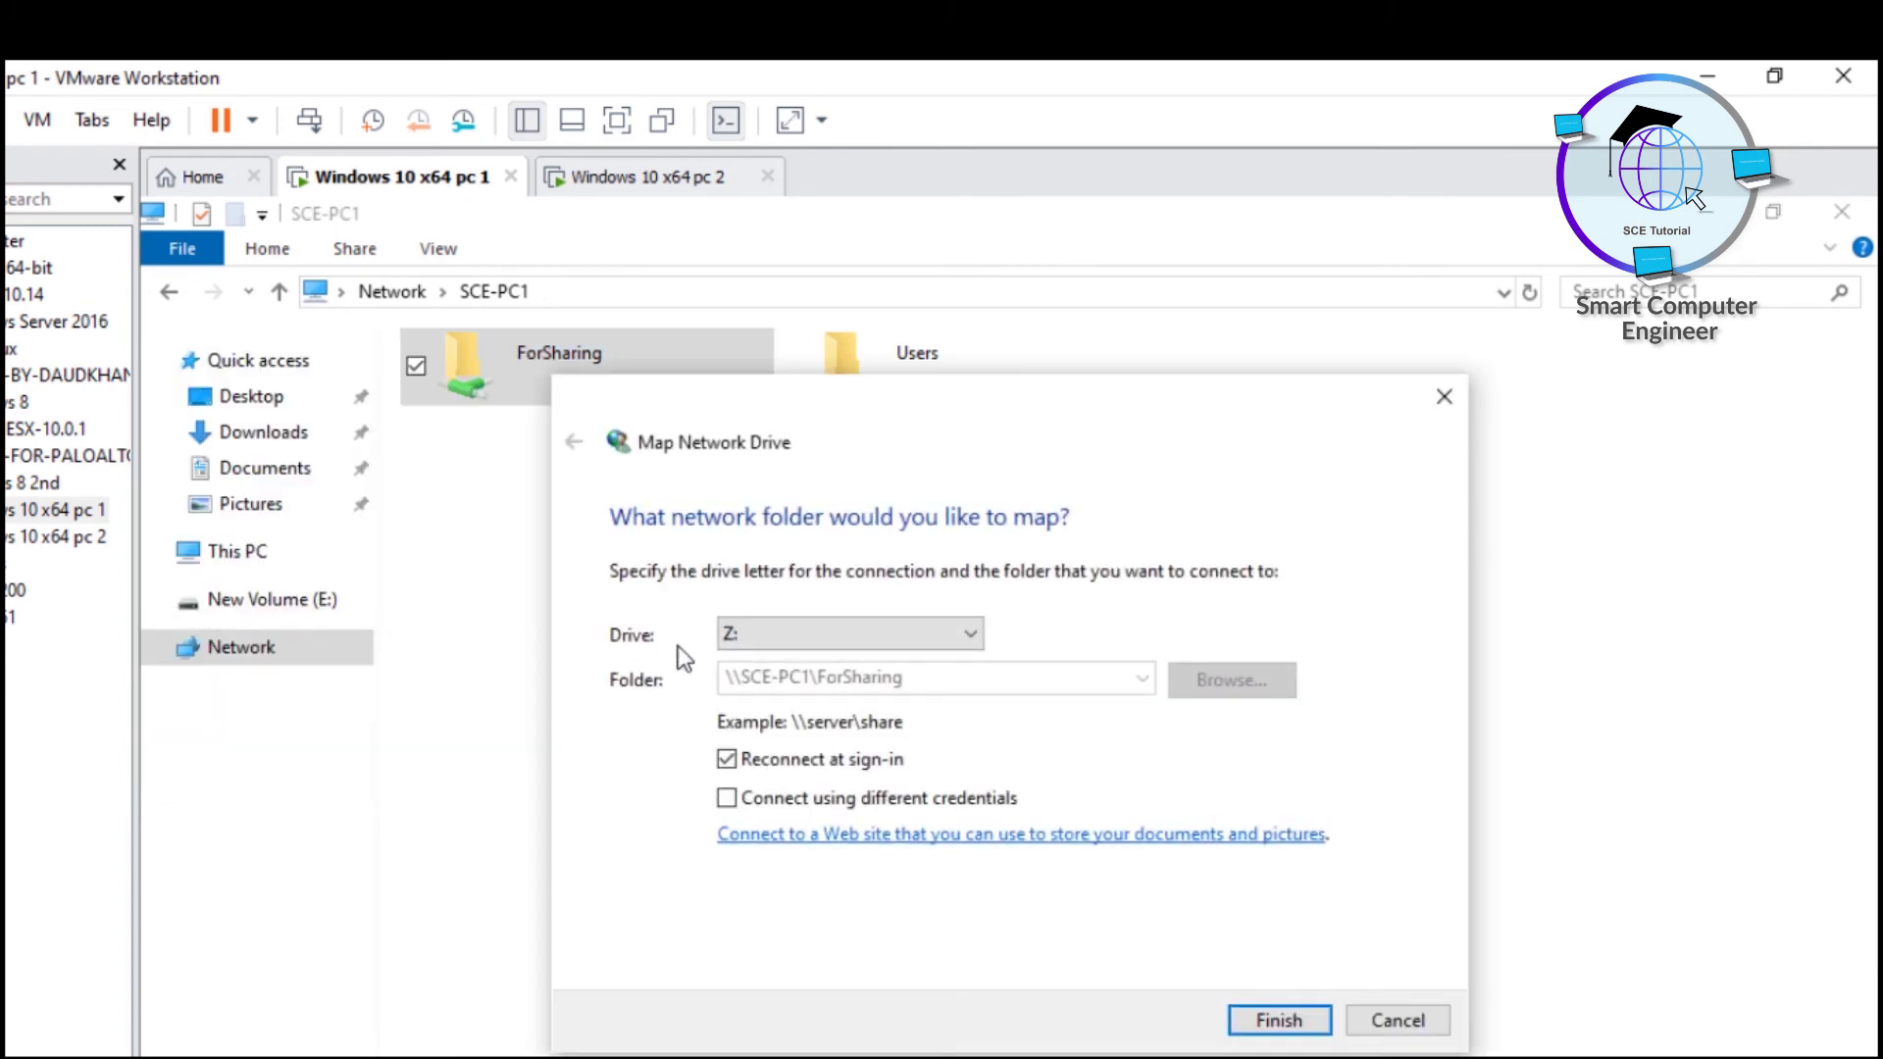
pyautogui.click(1274, 1018)
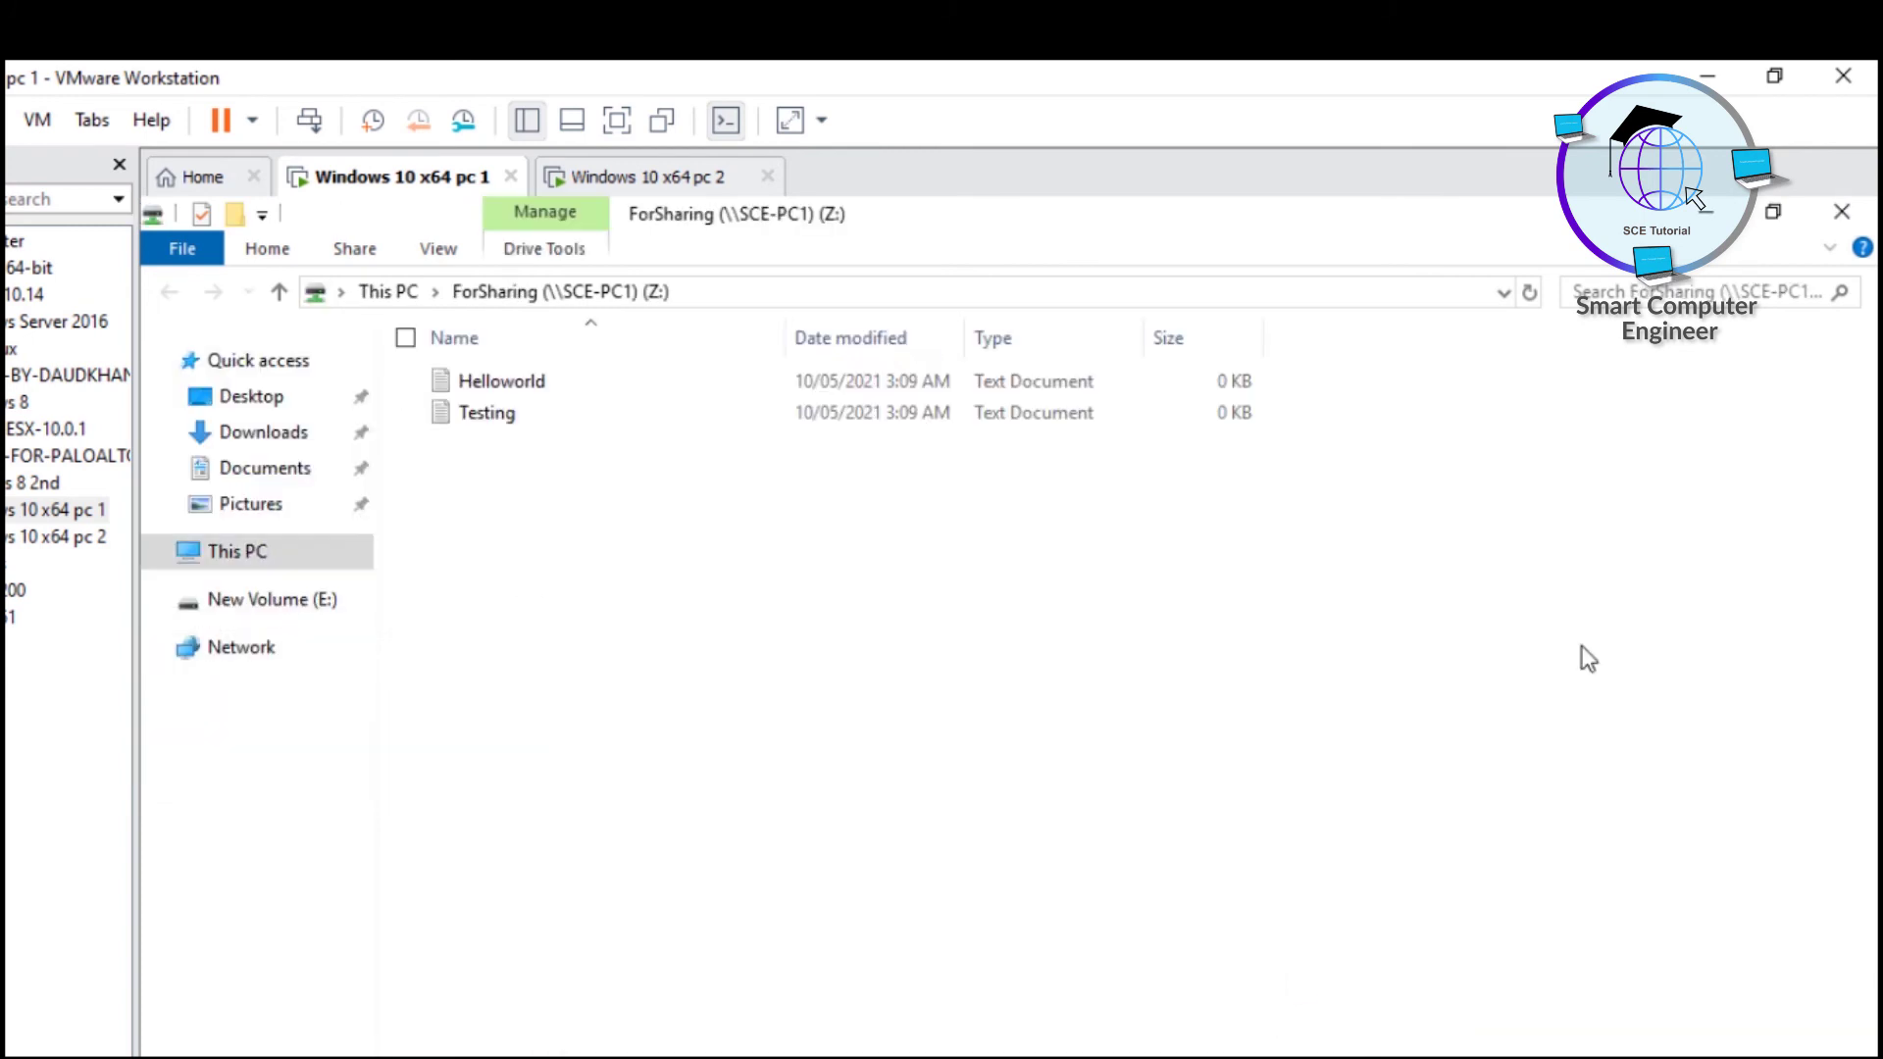
pyautogui.click(1841, 218)
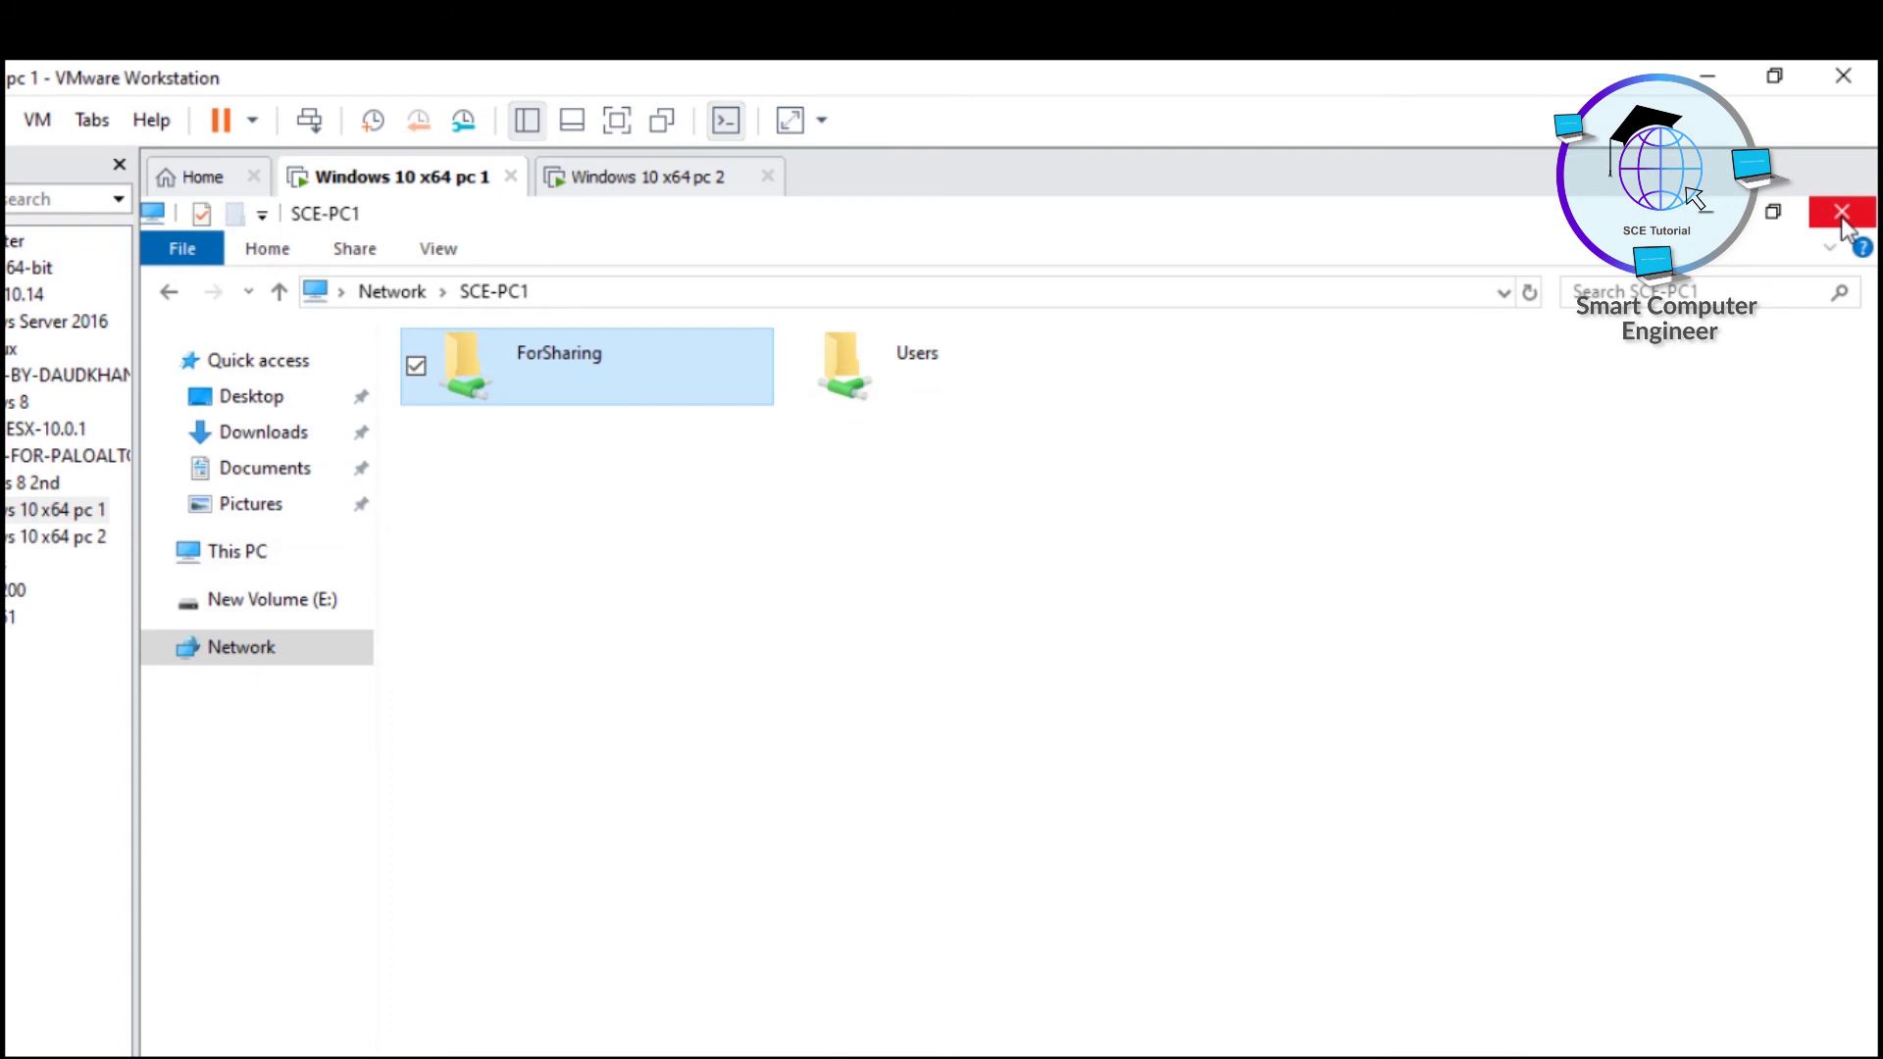
pyautogui.click(1841, 212)
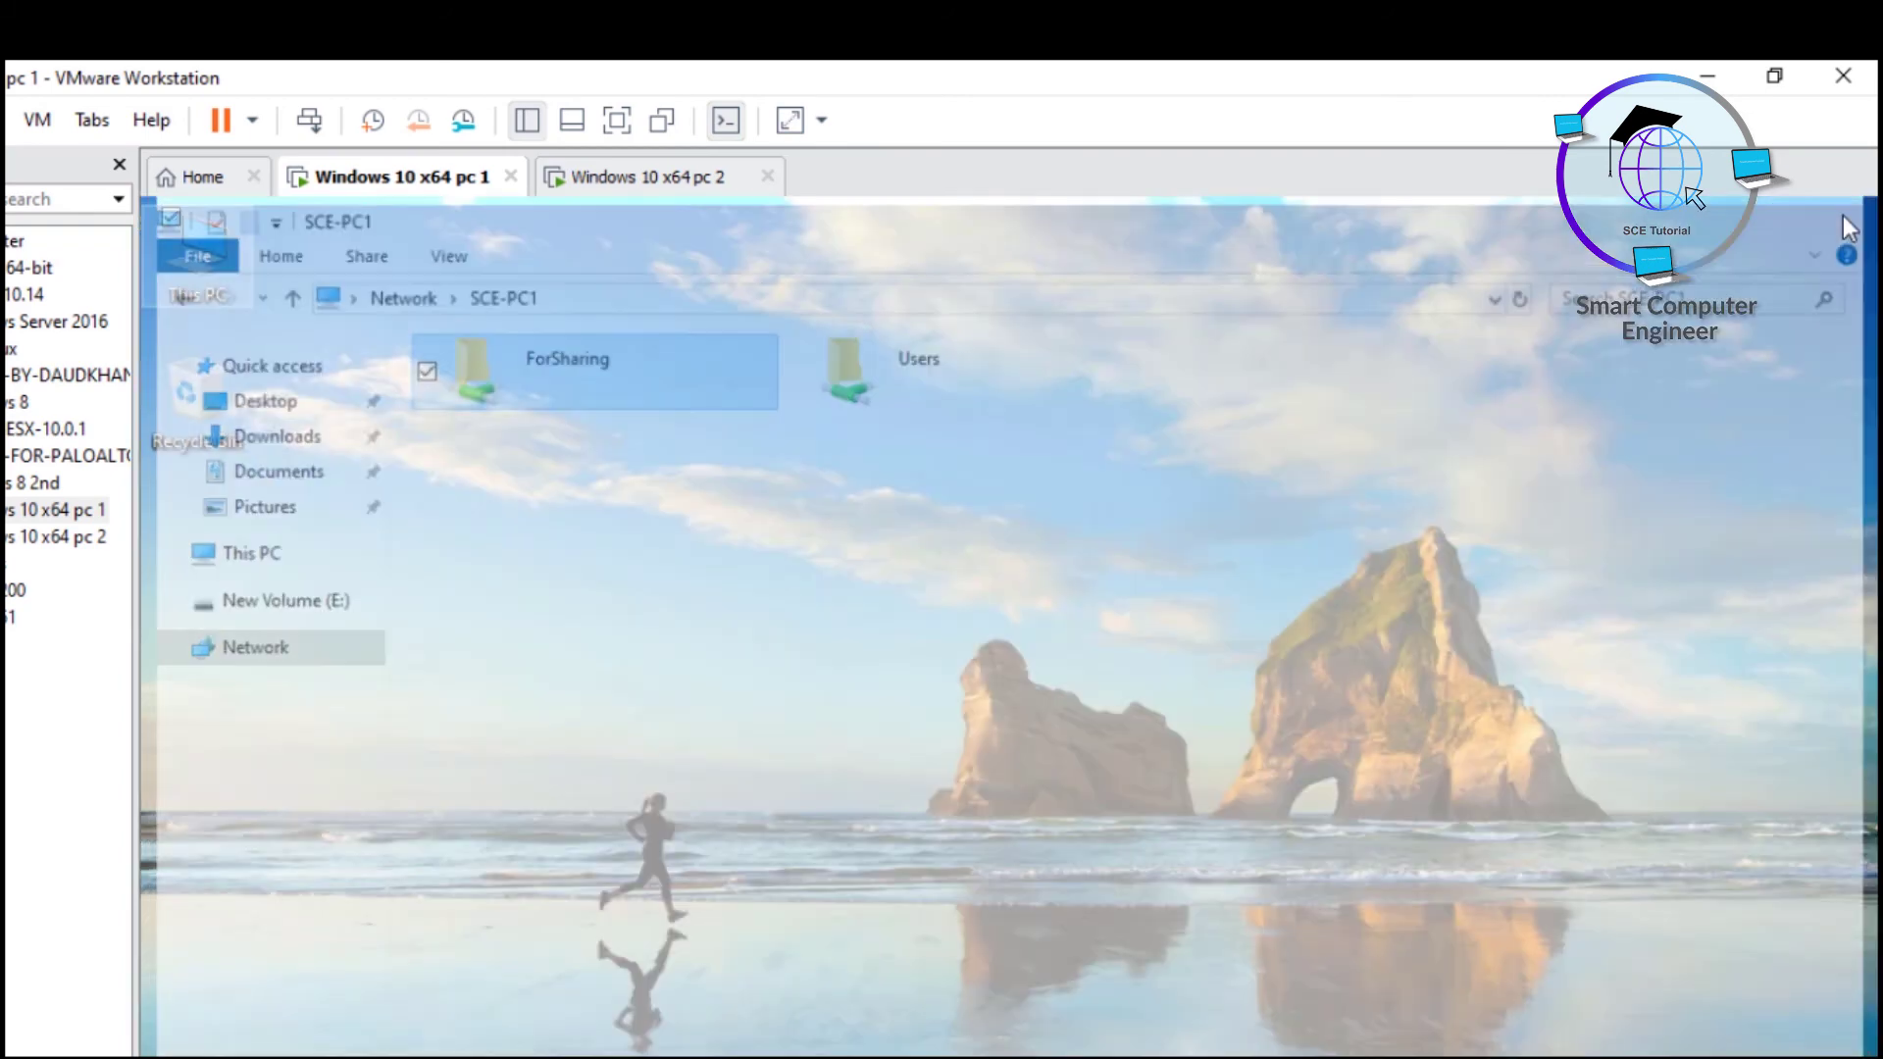